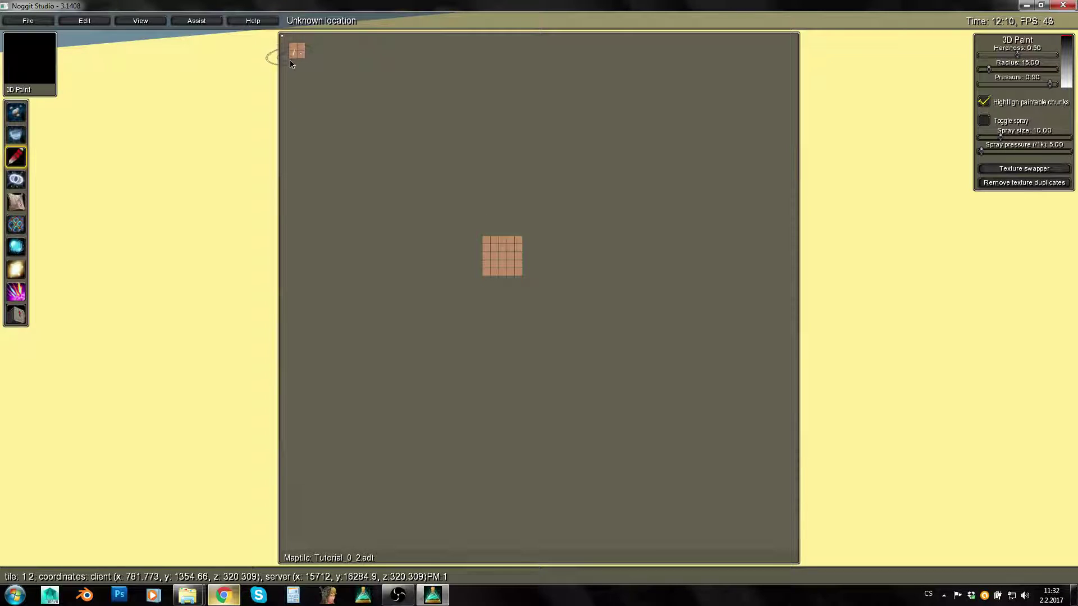
# Close the map overview and load the expansion02\howlingfjord tileset into the texture palette
pyautogui.press('m')
pyautogui.moveTo(388, 189); pyautogui.dragTo(364, 183, button='right')
pyautogui.press('s')
pyautogui.press('q')
pyautogui.moveTo(524, 245); pyautogui.dragTo(561, 258, button='right')
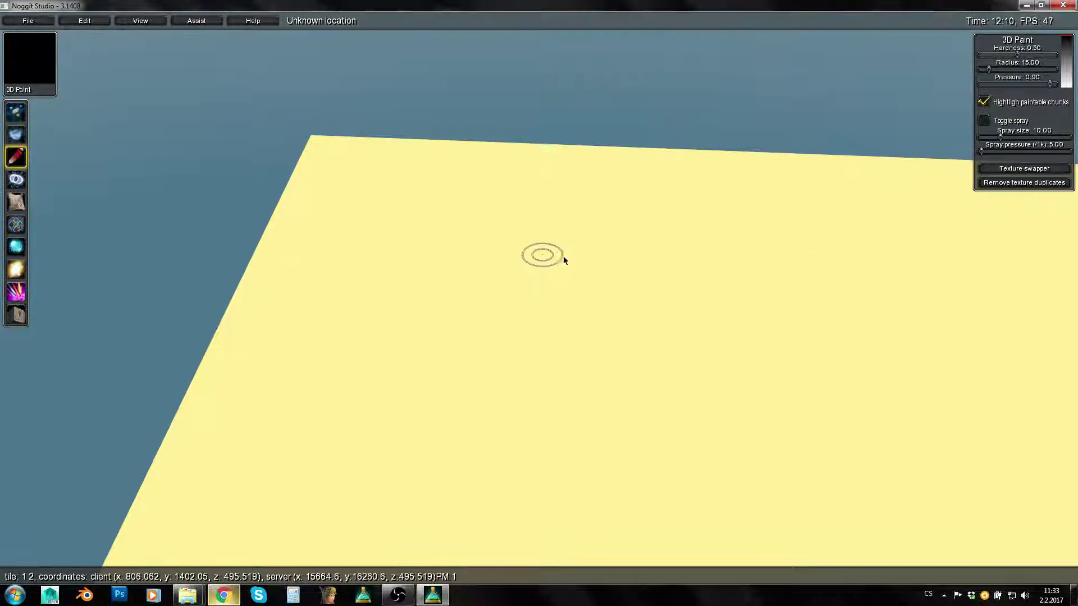
pyautogui.press('t')
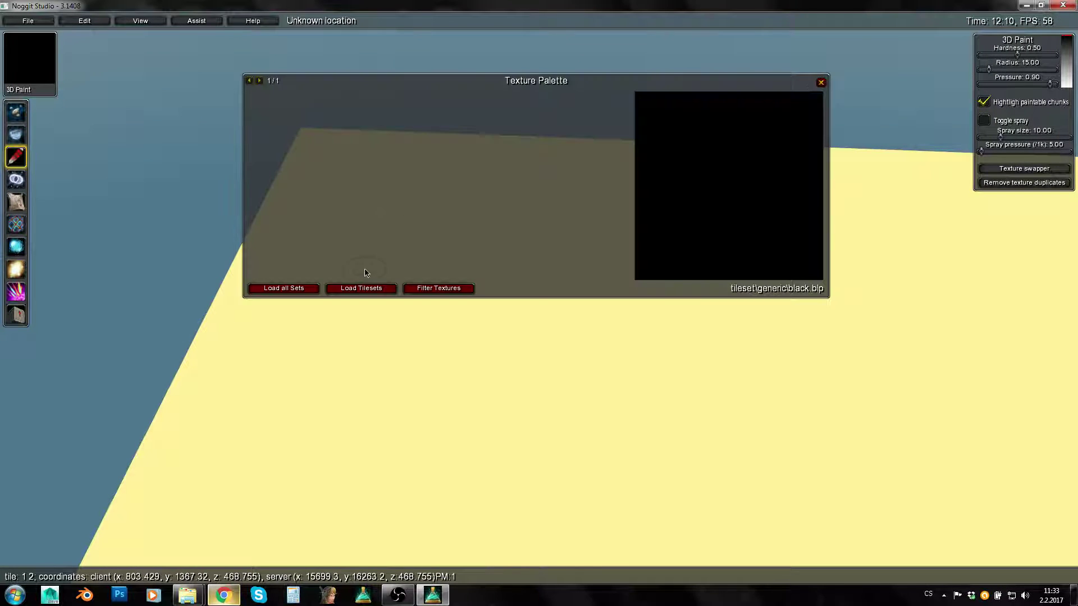
pyautogui.press('w')
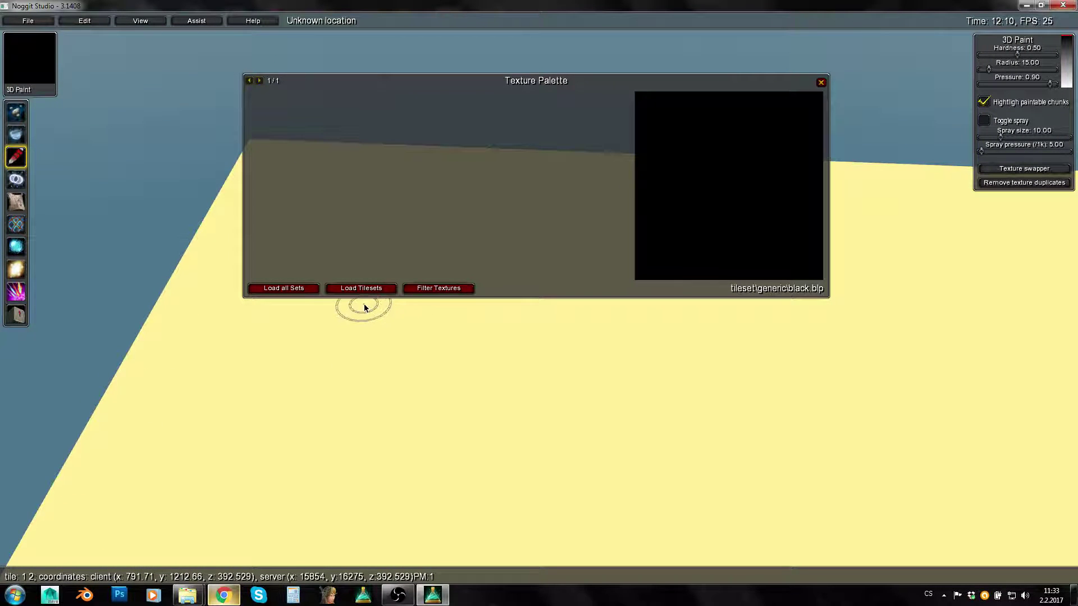
pyautogui.click(362, 289)
pyautogui.moveTo(580, 230); pyautogui.dragTo(552, 291)
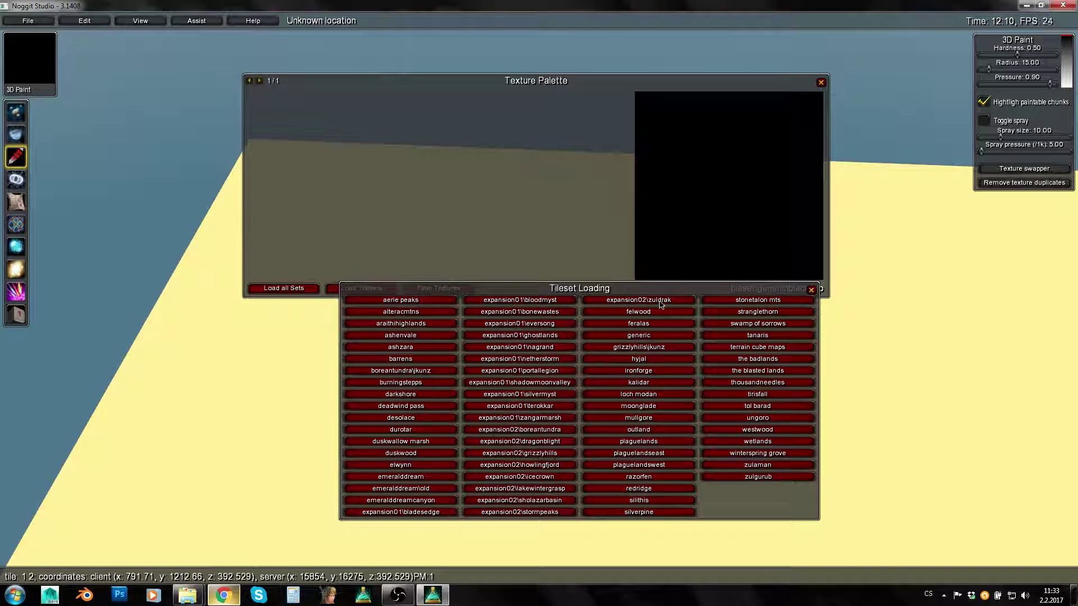
pyautogui.click(532, 469)
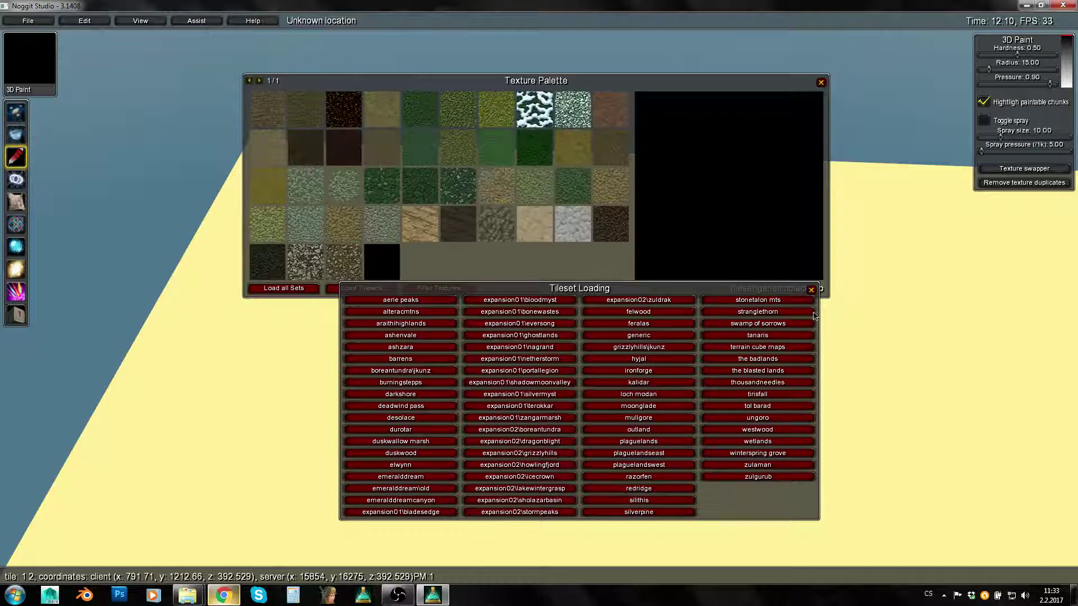
pyautogui.click(811, 290)
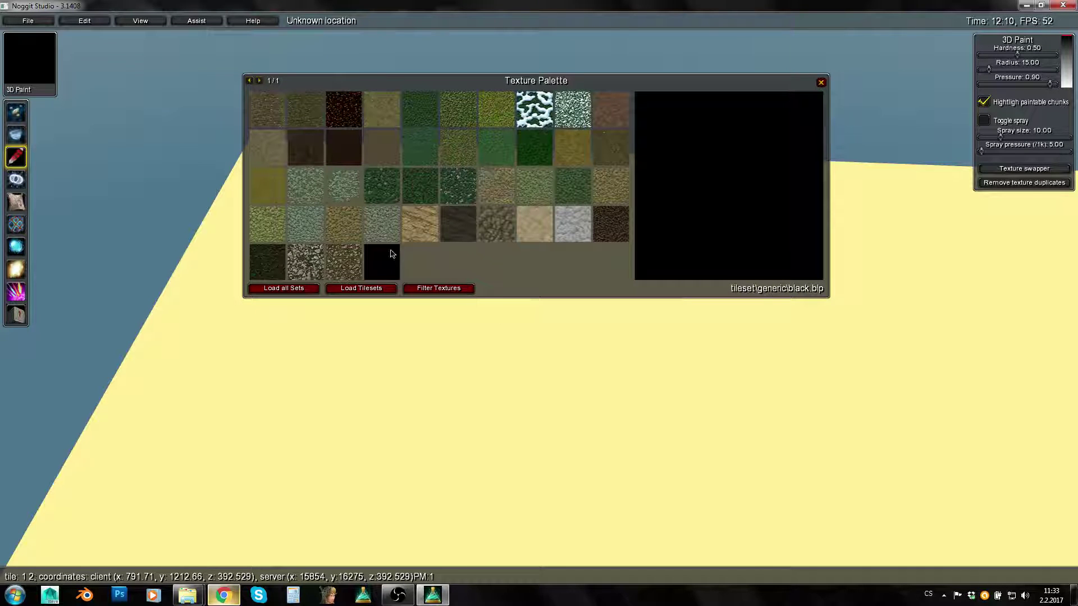
# Paint the whole terrain tile with the brown hfjords_dirtc.blp dirt texture, using a brush radius of 72.47
pyautogui.click(295, 141)
pyautogui.press('w')
pyautogui.press('w')
pyautogui.click(821, 83)
pyautogui.moveTo(539, 306)
pyautogui.keyDown('alt'); pyautogui.mouseDown()
pyautogui.moveTo(685, 318)
pyautogui.moveTo(652, 329)
pyautogui.mouseUp(); pyautogui.keyUp('alt')
pyautogui.moveTo(355, 255)
pyautogui.mouseDown()
pyautogui.moveTo(580, 224)
pyautogui.moveTo(904, 389)
pyautogui.moveTo(594, 404)
pyautogui.moveTo(597, 390)
pyautogui.moveTo(791, 294)
pyautogui.moveTo(883, 390)
pyautogui.moveTo(876, 270)
pyautogui.moveTo(902, 356)
pyautogui.moveTo(820, 385)
pyautogui.mouseUp()
pyautogui.press('s')
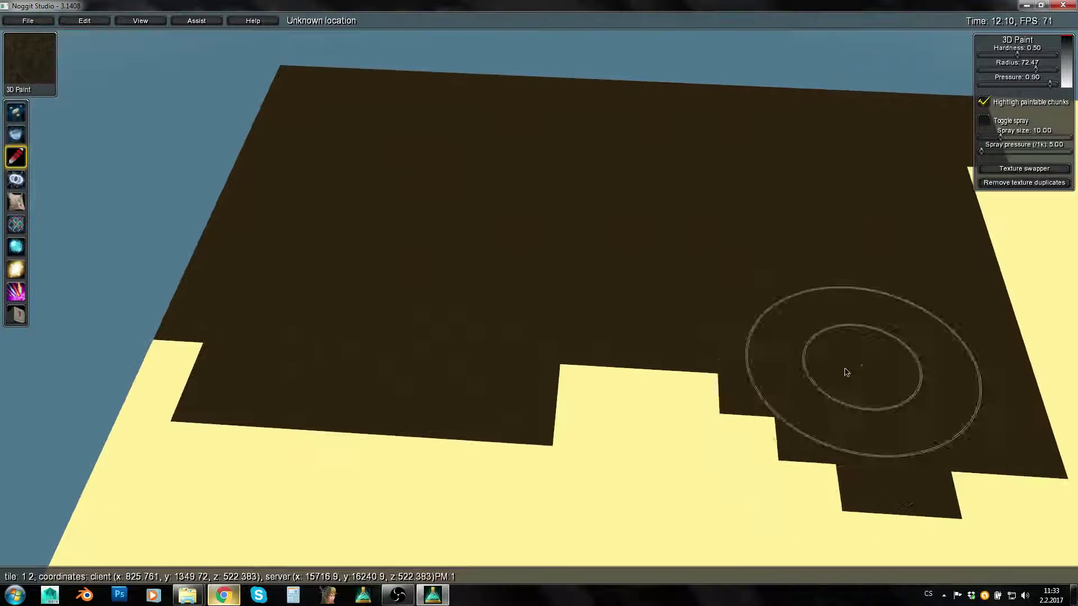
pyautogui.moveTo(543, 381)
pyautogui.mouseDown()
pyautogui.moveTo(920, 457)
pyautogui.moveTo(241, 428)
pyautogui.moveTo(260, 453)
pyautogui.moveTo(764, 516)
pyautogui.moveTo(173, 493)
pyautogui.moveTo(897, 507)
pyautogui.moveTo(923, 524)
pyautogui.mouseUp()
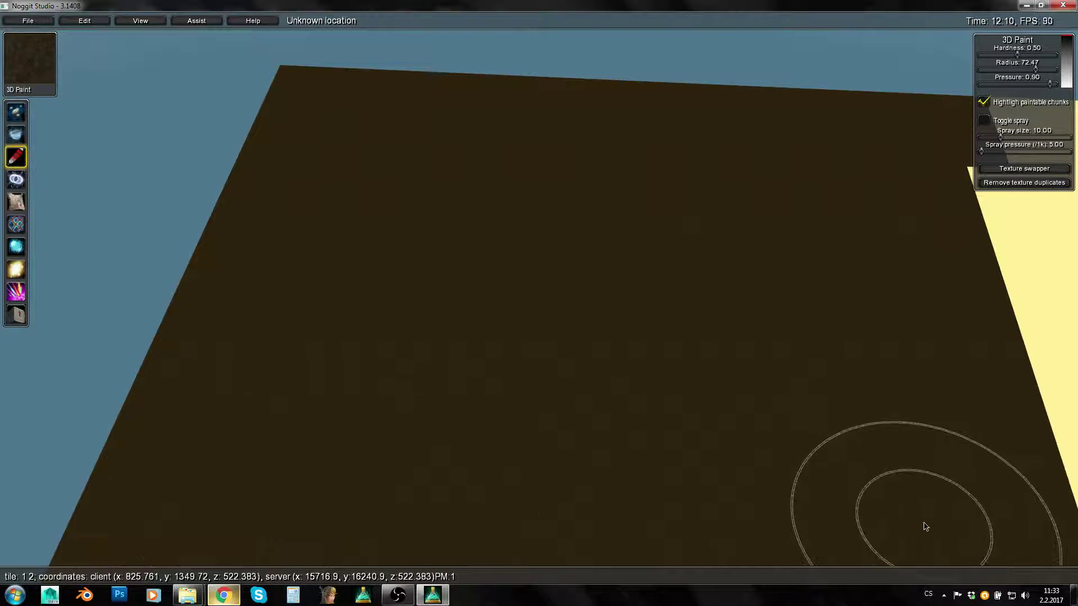
# Select the hfjords_rocka.blp rock texture for painting and reduce the brush radius to roughly half
pyautogui.press('s')
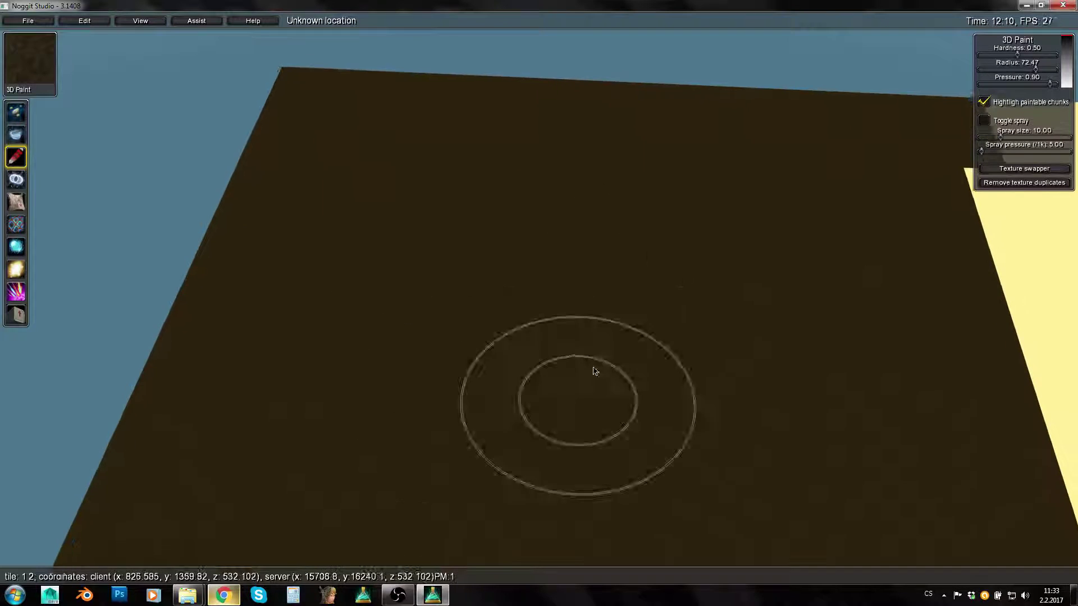
pyautogui.press('t')
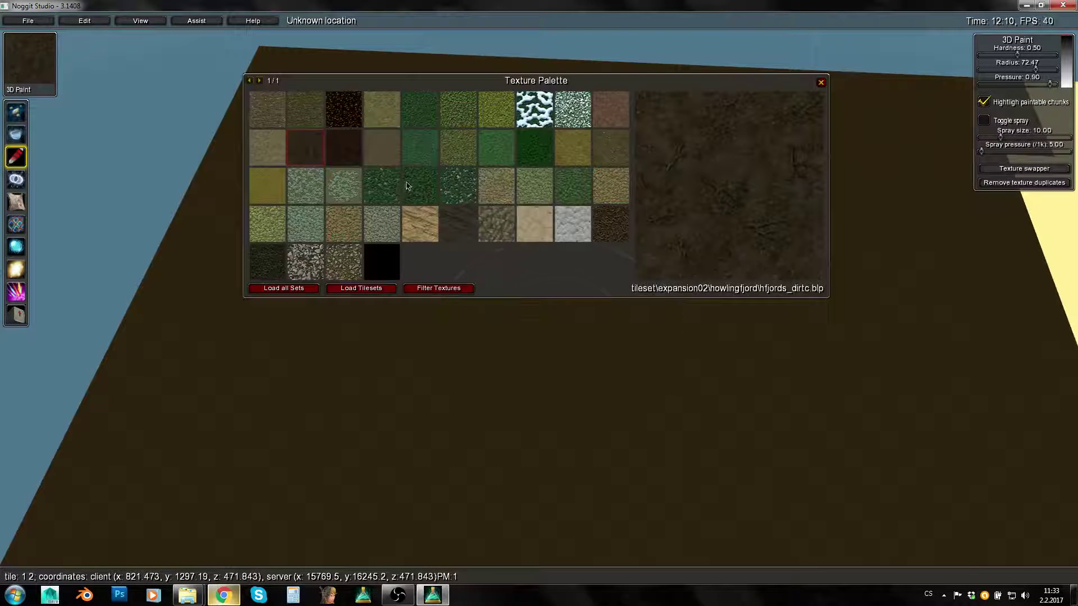
pyautogui.click(419, 222)
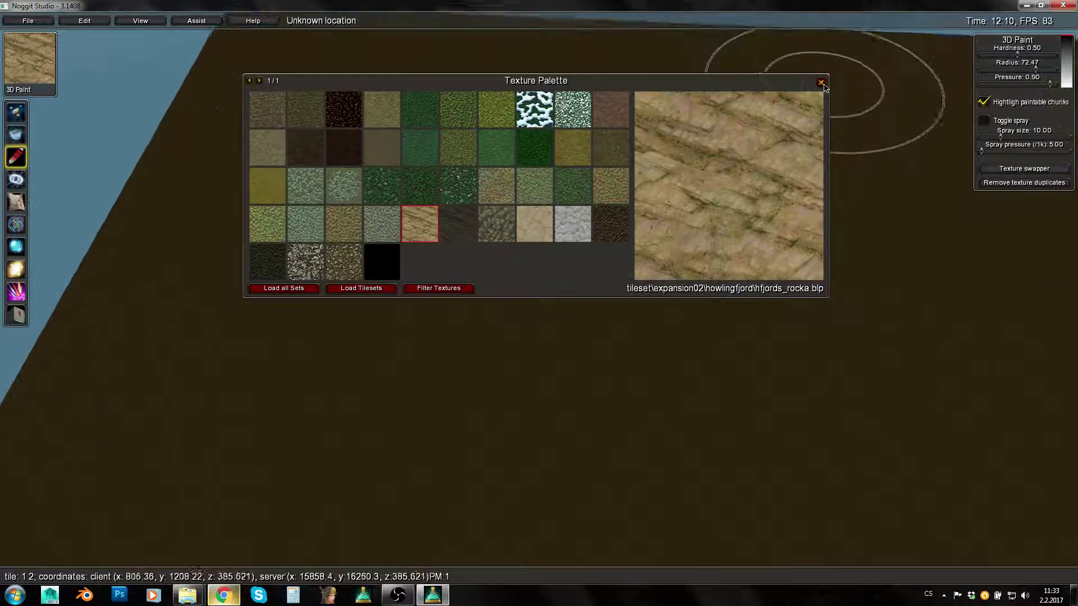
pyautogui.click(820, 82)
pyautogui.keyDown('alt'); pyautogui.moveTo(459, 297); pyautogui.dragTo(380, 295); pyautogui.keyUp('alt')
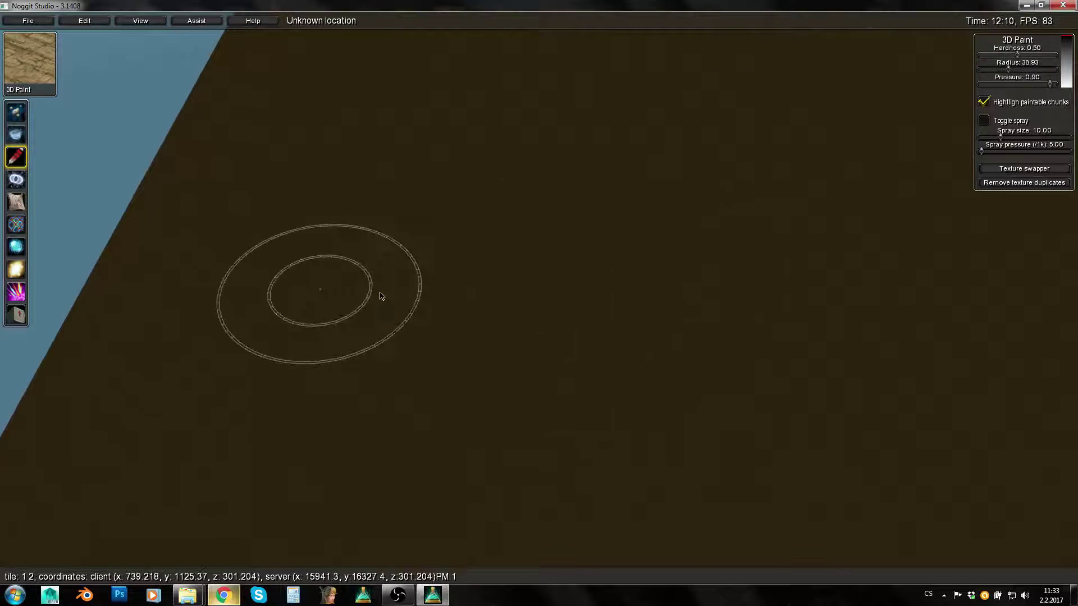
pyautogui.press('t')
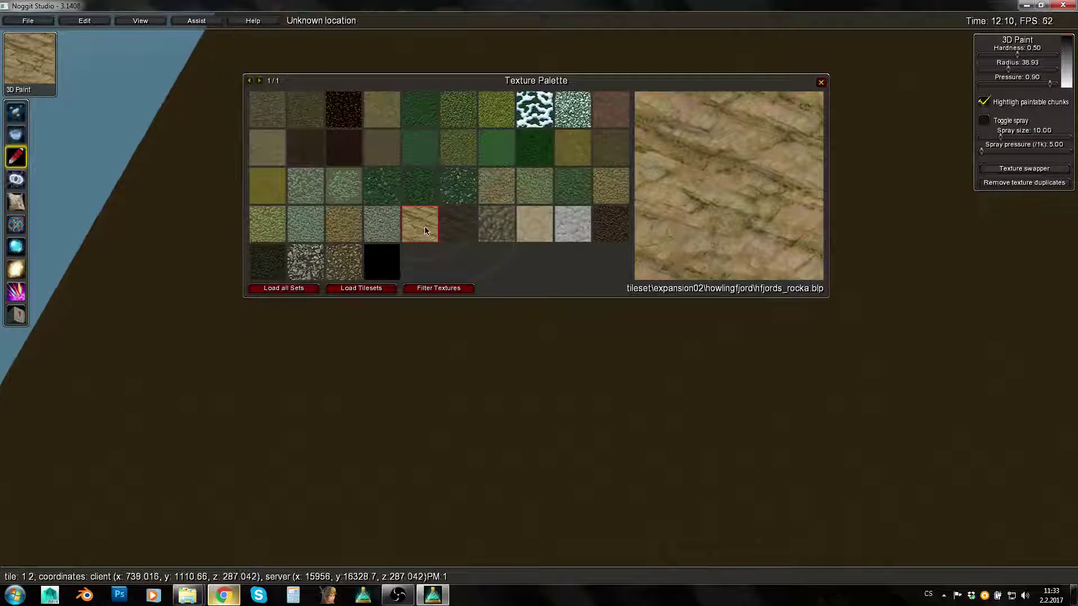
pyautogui.press('w')
pyautogui.press('s')
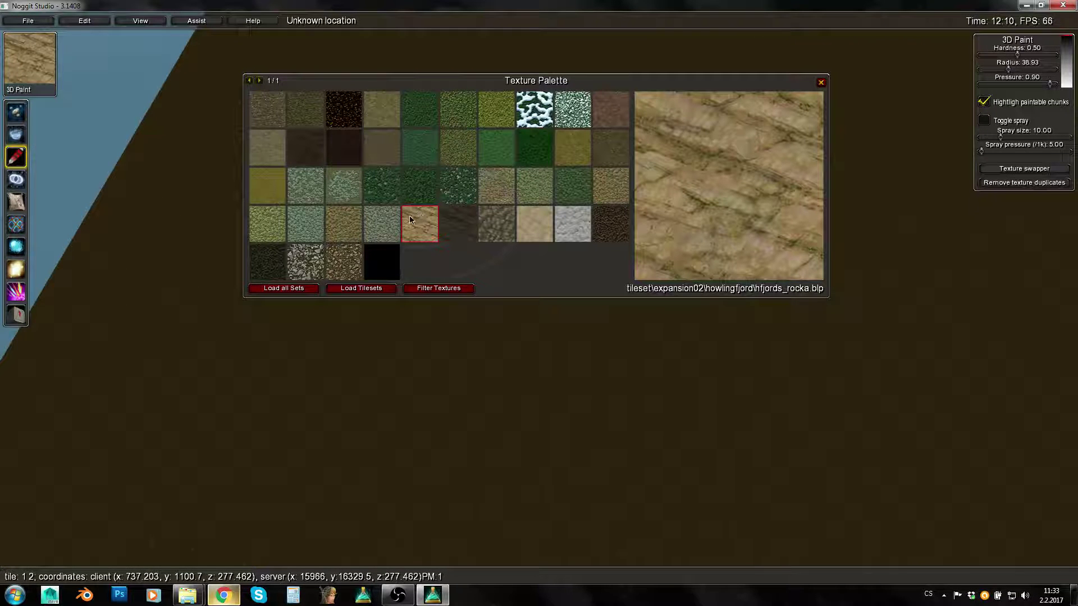
pyautogui.press('w')
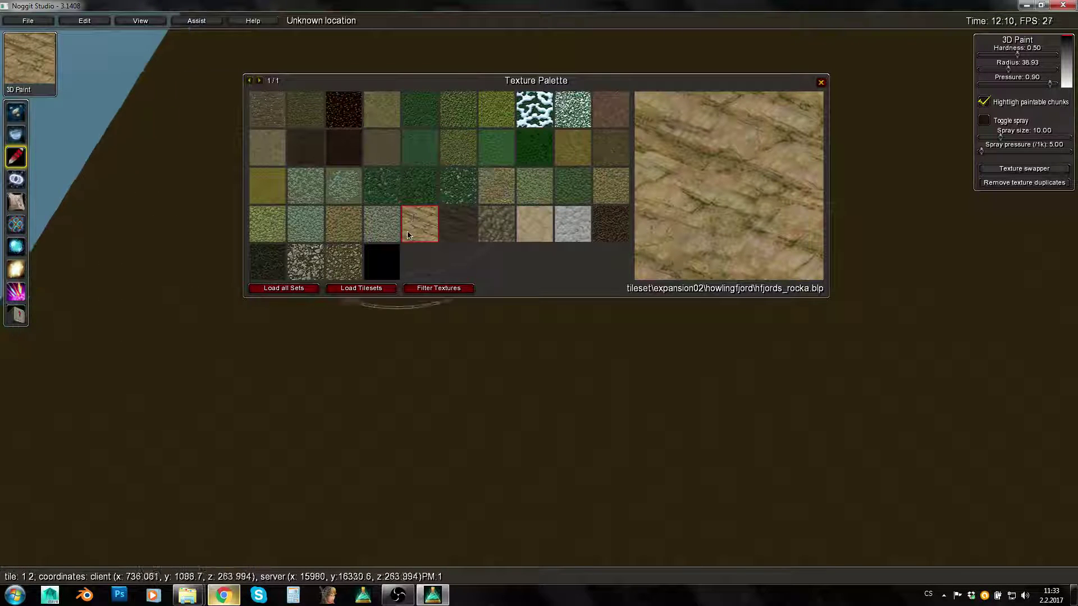
pyautogui.press('w')
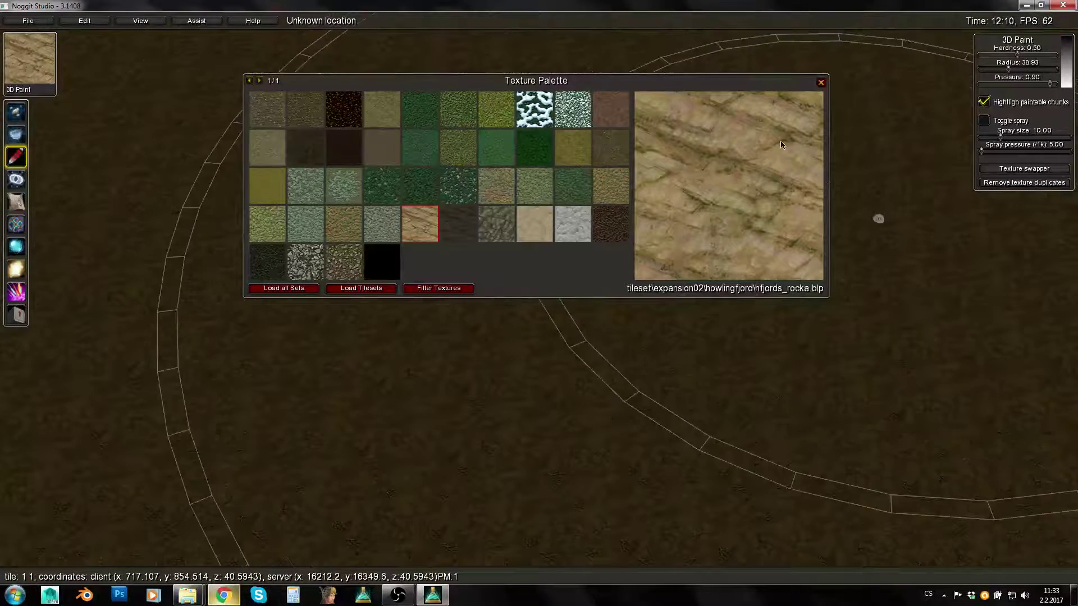
pyautogui.click(821, 83)
# Set the 3D Paint brush radius to 13.33 and its pressure to 0.50
pyautogui.press('s')
pyautogui.keyDown('alt'); pyautogui.moveTo(695, 264); pyautogui.dragTo(481, 287); pyautogui.keyUp('alt')
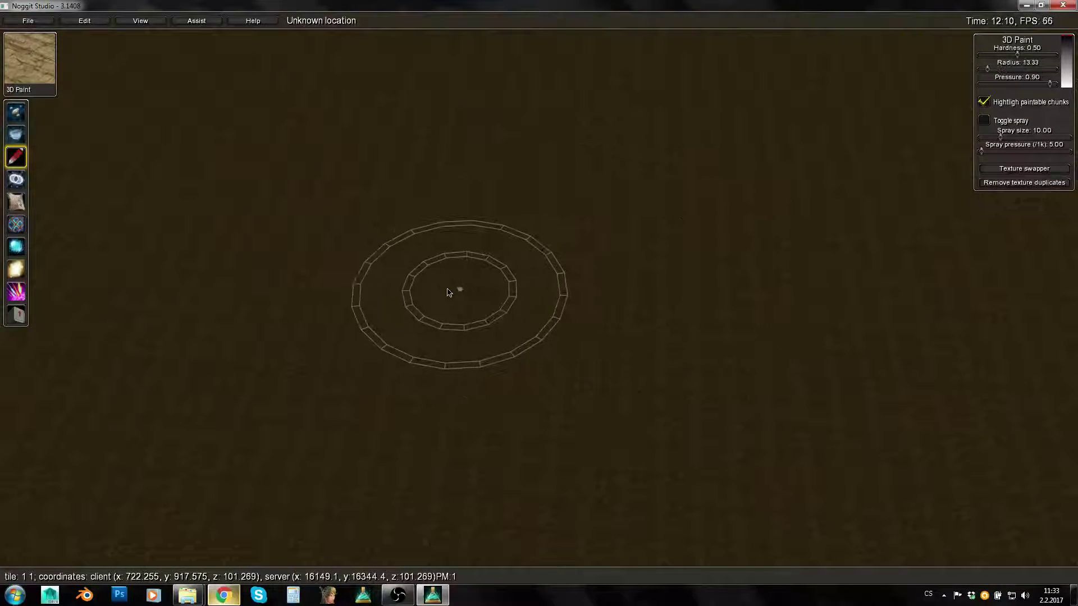
pyautogui.moveTo(642, 306); pyautogui.dragTo(557, 303)
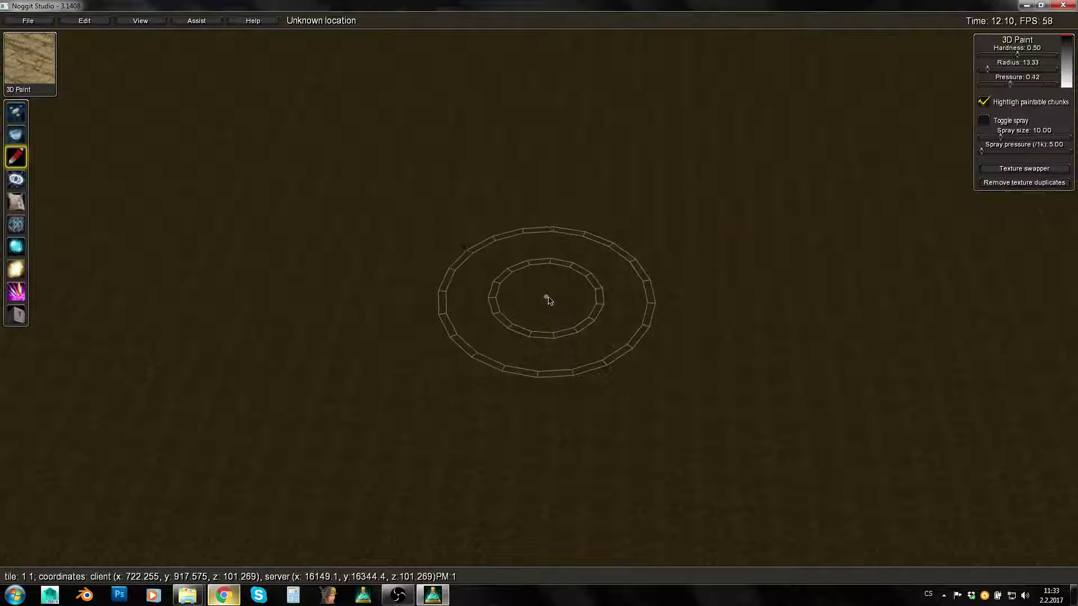
pyautogui.press('q')
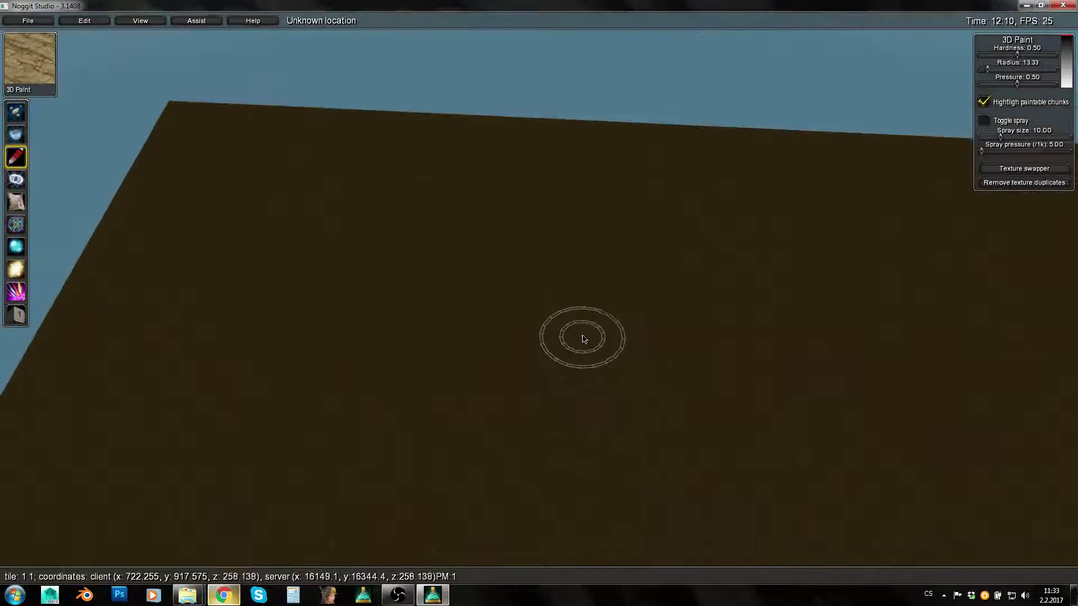
# Switch to the Raise / Lower tool with a brush radius of 61.47 and a brush speed of 4.43
pyautogui.press('1')
pyautogui.press('q')
pyautogui.press('w')
pyautogui.keyDown('alt'); pyautogui.moveTo(448, 322); pyautogui.dragTo(844, 370); pyautogui.keyUp('alt')
pyautogui.moveTo(612, 313)
pyautogui.mouseDown()
pyautogui.moveTo(717, 308)
pyautogui.moveTo(564, 298)
pyautogui.mouseUp()
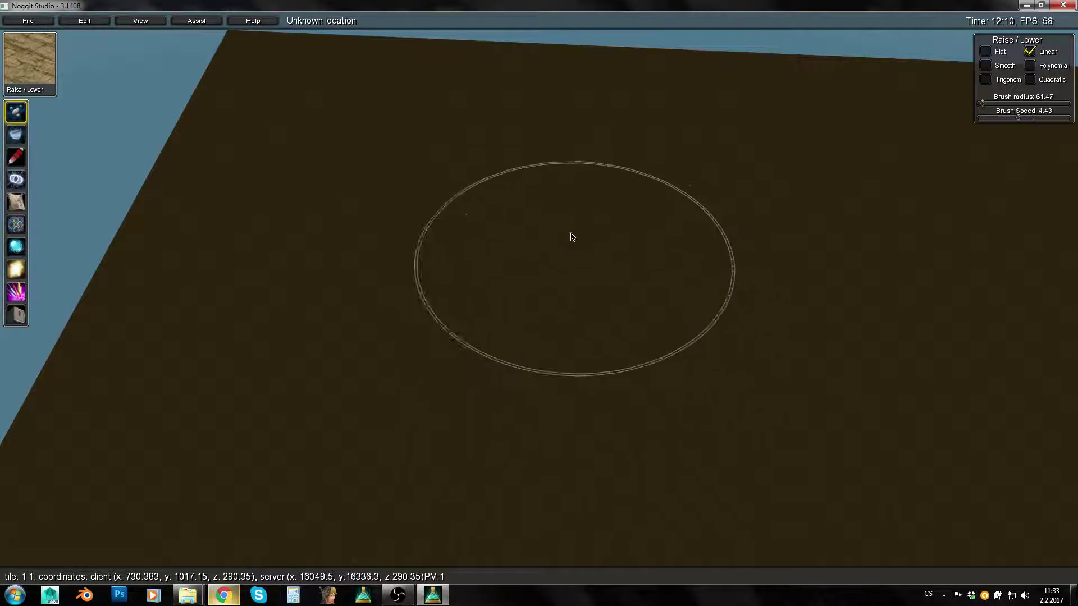
# Raise a tall mountain with ridges on its slopes from the flat tile, narrowing the brush radius to 21.67 along the way
pyautogui.keyDown('shift'); pyautogui.moveTo(570, 233); pyautogui.dragTo(534, 212); pyautogui.keyUp('shift')
pyautogui.keyDown('alt'); pyautogui.moveTo(690, 263); pyautogui.dragTo(623, 269); pyautogui.keyUp('alt')
pyautogui.moveTo(587, 218)
pyautogui.keyDown('shift'); pyautogui.mouseDown()
pyautogui.moveTo(620, 201)
pyautogui.moveTo(668, 242)
pyautogui.moveTo(610, 181)
pyautogui.moveTo(606, 191)
pyautogui.mouseUp(); pyautogui.keyUp('shift')
pyautogui.keyDown('alt'); pyautogui.moveTo(606, 190); pyautogui.dragTo(483, 211); pyautogui.keyUp('alt')
pyautogui.moveTo(547, 218)
pyautogui.keyDown('shift'); pyautogui.mouseDown()
pyautogui.moveTo(526, 219)
pyautogui.moveTo(467, 294)
pyautogui.moveTo(603, 203)
pyautogui.moveTo(672, 253)
pyautogui.moveTo(609, 149)
pyautogui.moveTo(673, 295)
pyautogui.moveTo(604, 337)
pyautogui.moveTo(491, 264)
pyautogui.moveTo(530, 243)
pyautogui.moveTo(773, 337)
pyautogui.mouseUp(); pyautogui.keyUp('shift')
pyautogui.moveTo(773, 337)
pyautogui.mouseDown(button='right')
pyautogui.moveTo(510, 295)
pyautogui.moveTo(421, 332)
pyautogui.moveTo(418, 313)
pyautogui.moveTo(632, 241)
pyautogui.mouseUp(button='right')
pyautogui.moveTo(631, 237)
pyautogui.keyDown('shift'); pyautogui.mouseDown()
pyautogui.moveTo(641, 259)
pyautogui.moveTo(442, 100)
pyautogui.moveTo(573, 249)
pyautogui.moveTo(496, 165)
pyautogui.mouseUp(); pyautogui.keyUp('shift')
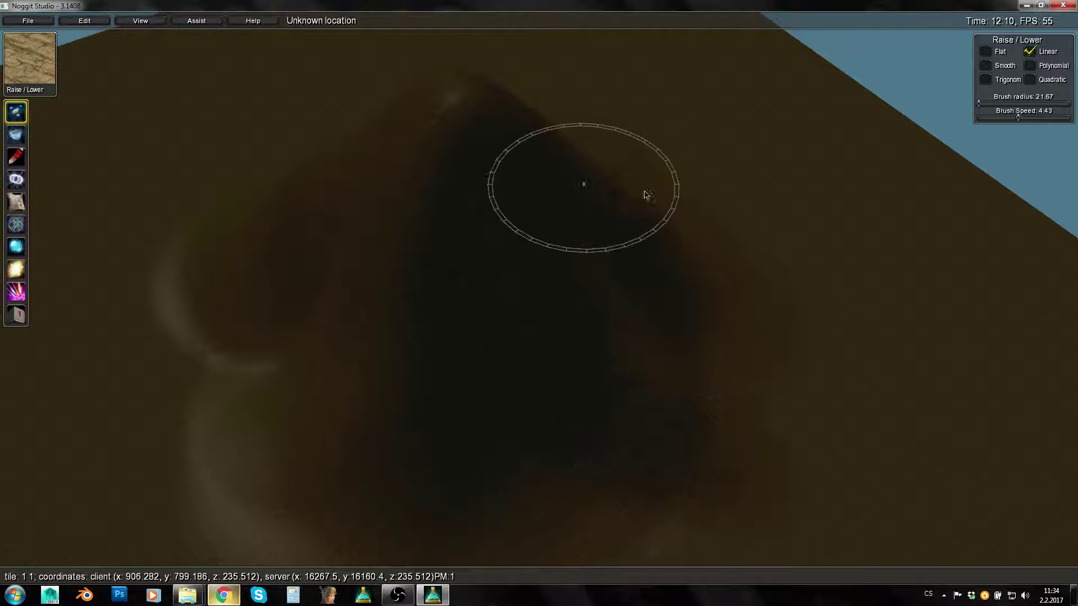
pyautogui.moveTo(729, 255)
pyautogui.keyDown('shift'); pyautogui.mouseDown()
pyautogui.moveTo(666, 211)
pyautogui.moveTo(385, 240)
pyautogui.moveTo(302, 484)
pyautogui.moveTo(226, 245)
pyautogui.moveTo(211, 264)
pyautogui.mouseUp(); pyautogui.keyUp('shift')
# Switch to 3D Paint and examine the mountain's ridges, slopes and foot from several angles and distances
pyautogui.moveTo(211, 264)
pyautogui.mouseDown(button='right')
pyautogui.moveTo(342, 251)
pyautogui.moveTo(734, 276)
pyautogui.moveTo(682, 315)
pyautogui.moveTo(588, 275)
pyautogui.mouseUp(button='right')
pyautogui.press('a')
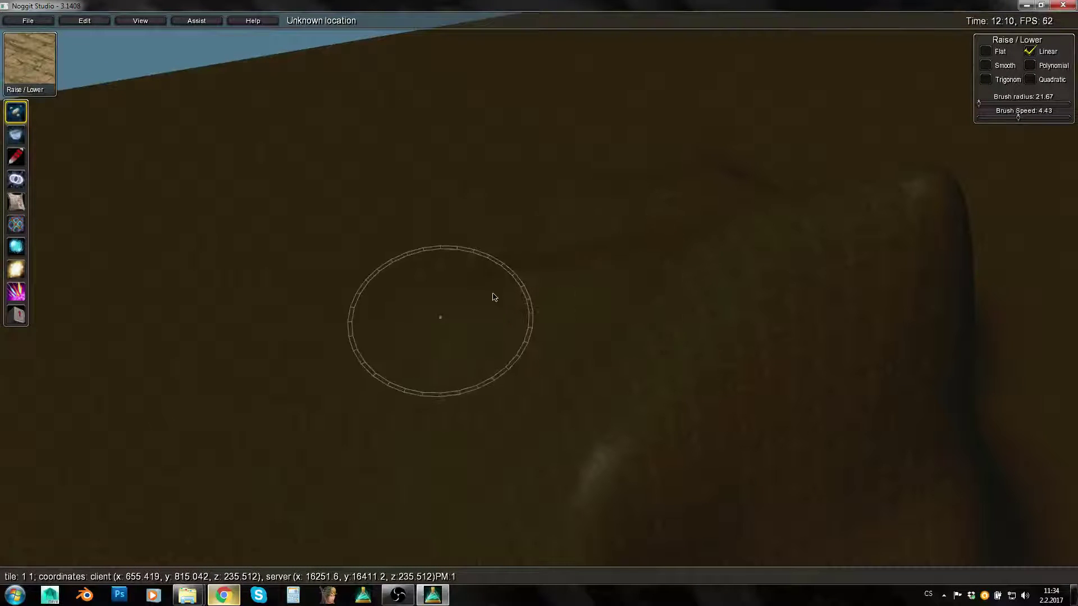
pyautogui.moveTo(696, 257)
pyautogui.mouseDown(button='right')
pyautogui.moveTo(820, 211)
pyautogui.moveTo(513, 315)
pyautogui.moveTo(674, 169)
pyautogui.mouseUp(button='right')
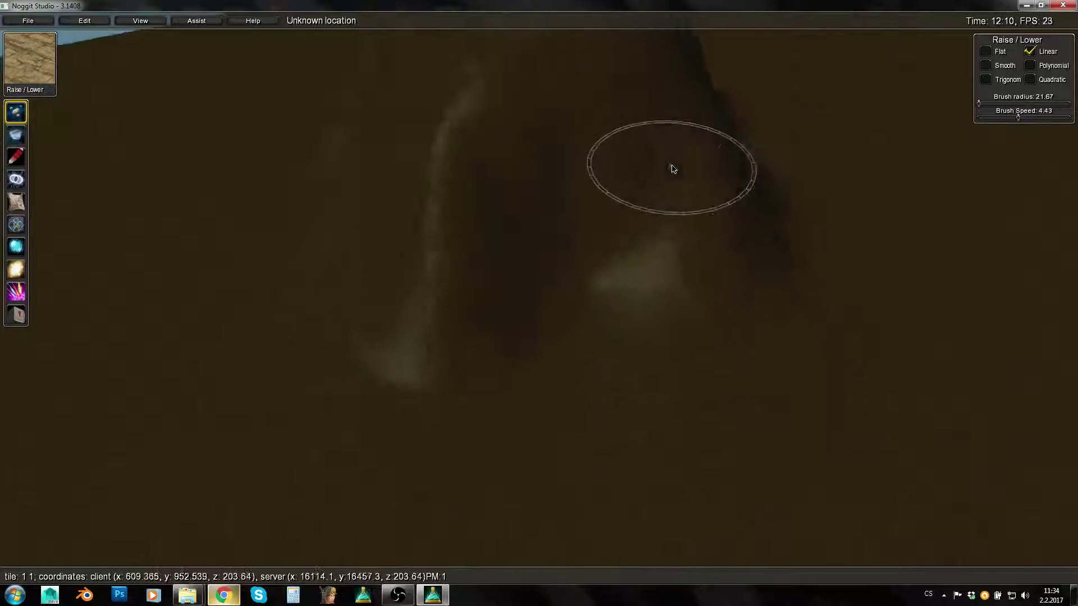
pyautogui.moveTo(572, 332); pyautogui.dragTo(592, 276, button='right')
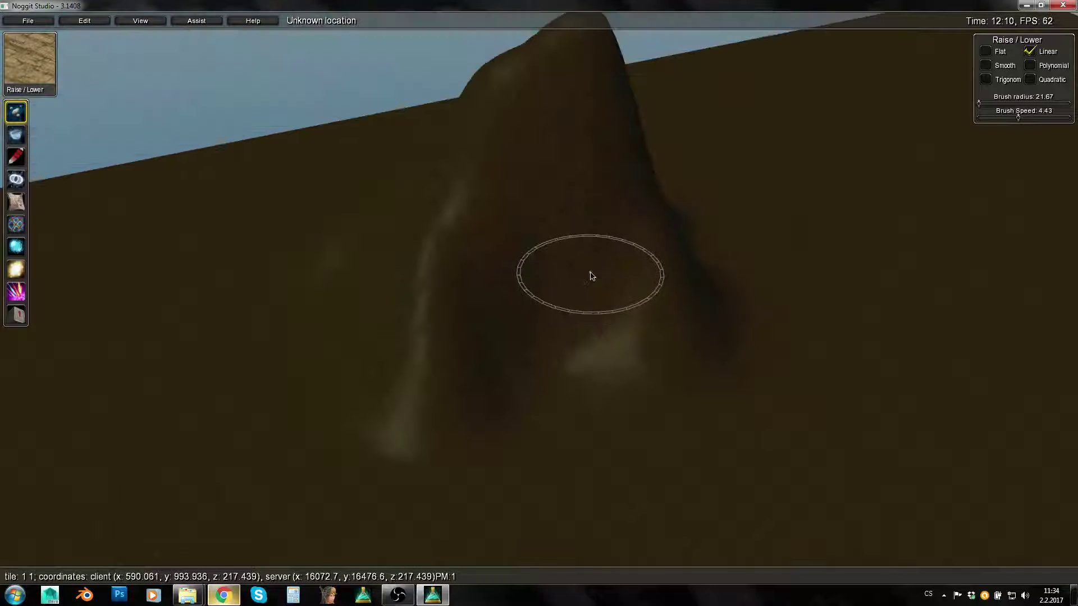
pyautogui.press('3')
pyautogui.press('w')
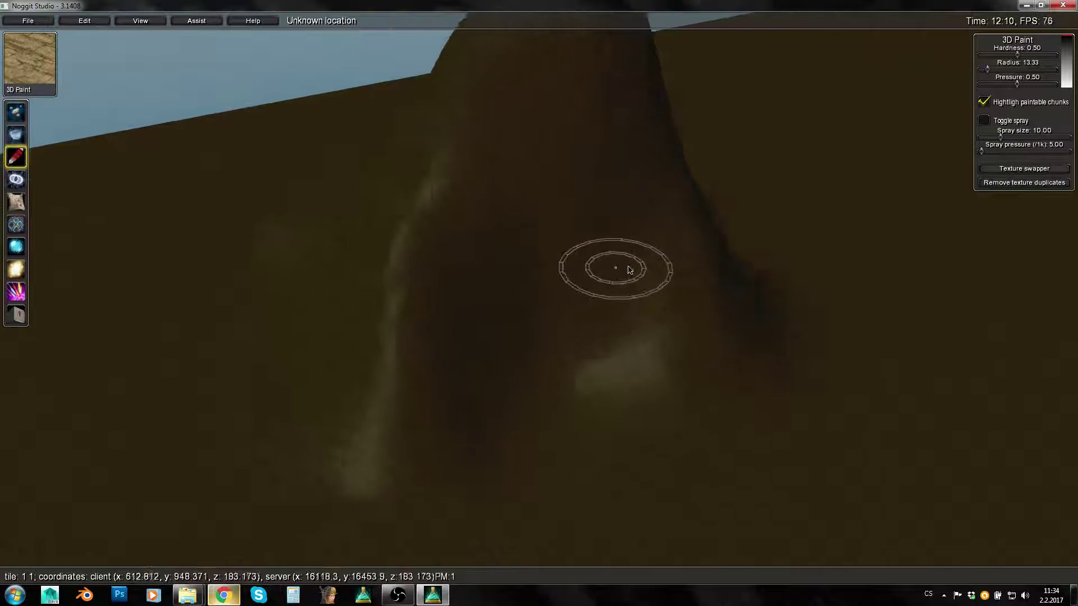
pyautogui.press('s')
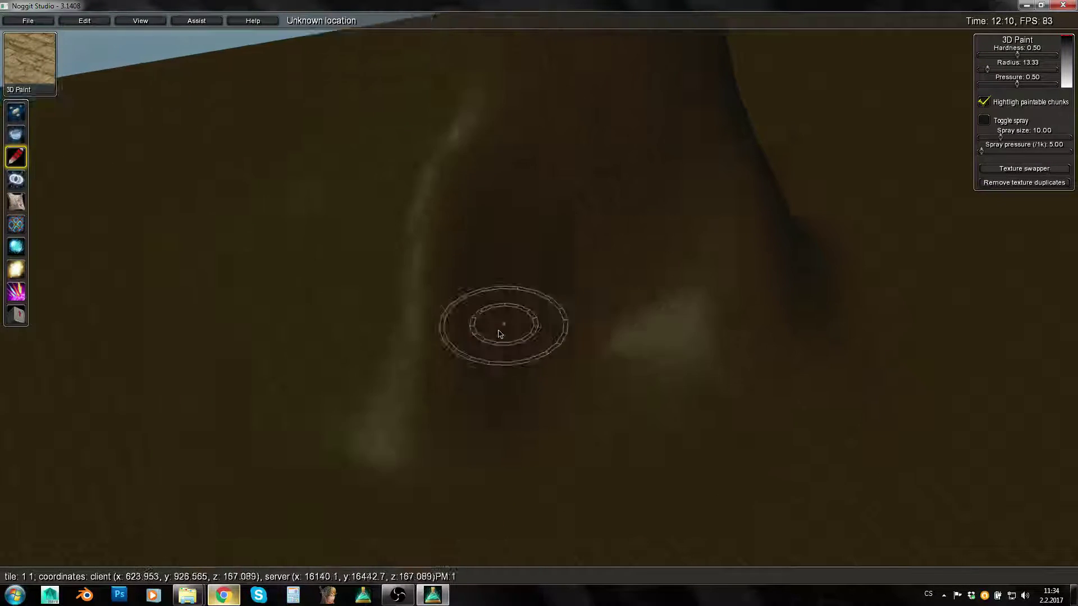
pyautogui.press('a')
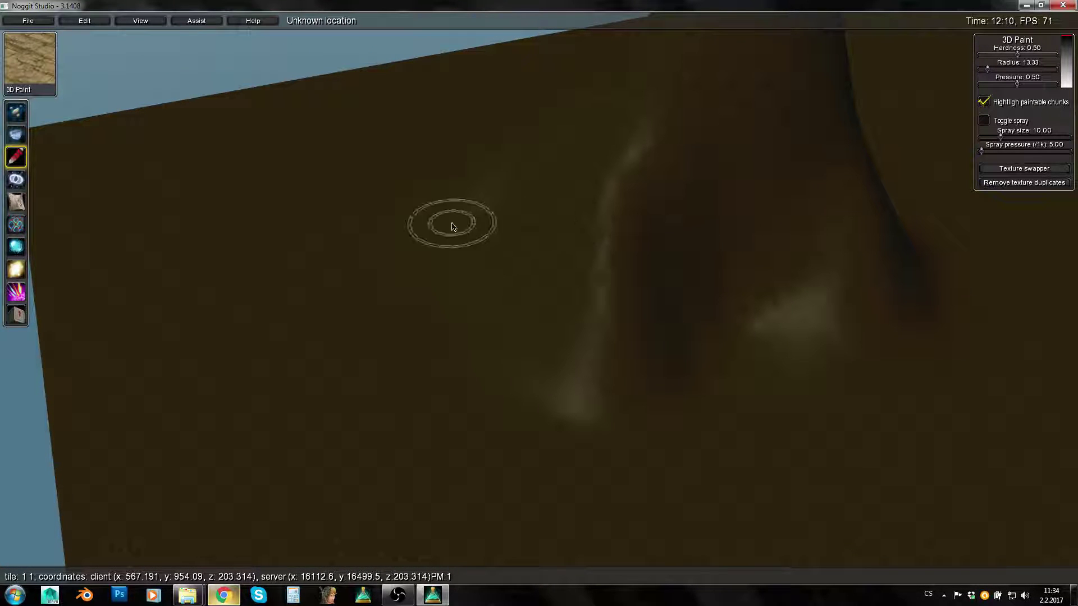
pyautogui.press('s')
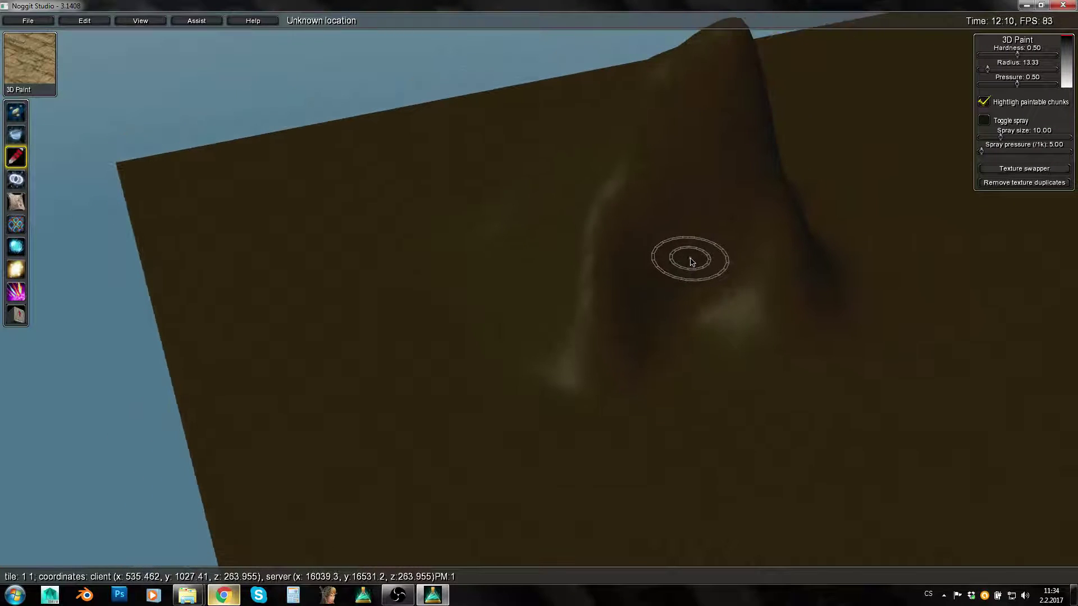
pyautogui.press('w')
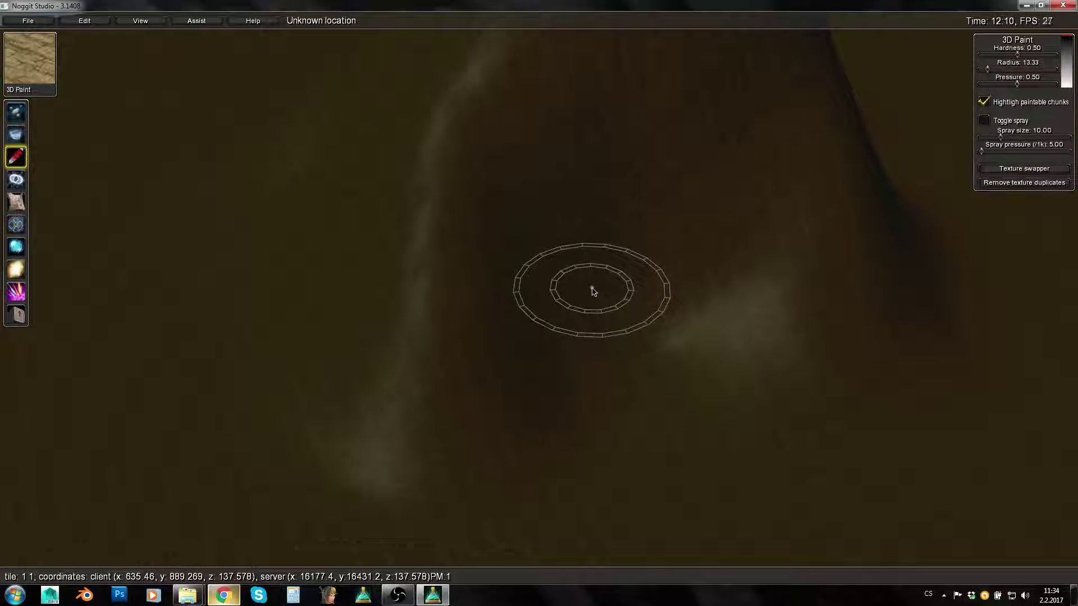
pyautogui.press('a')
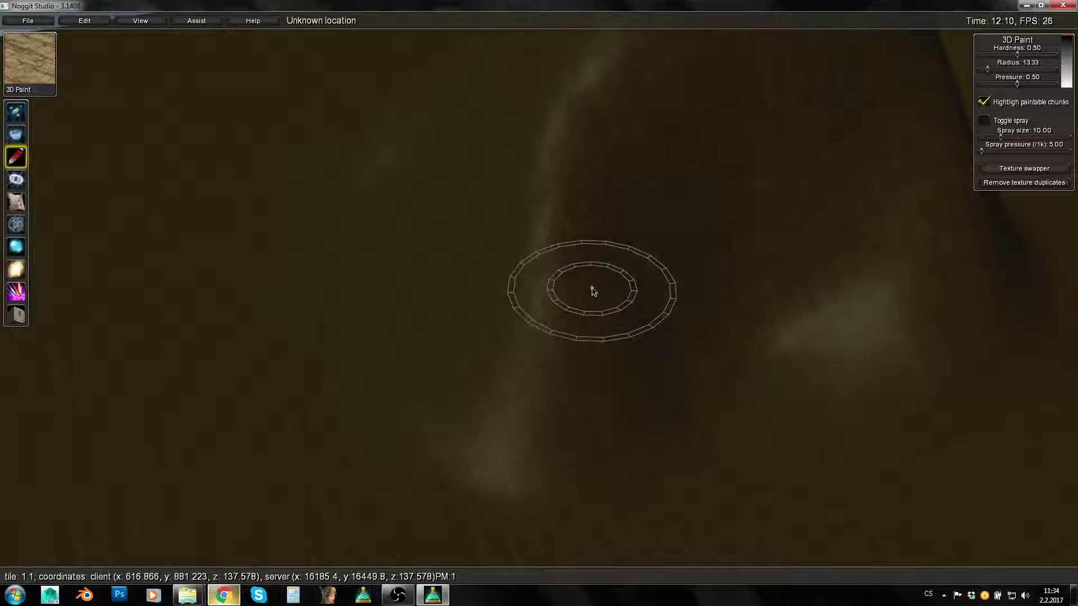
pyautogui.press('s')
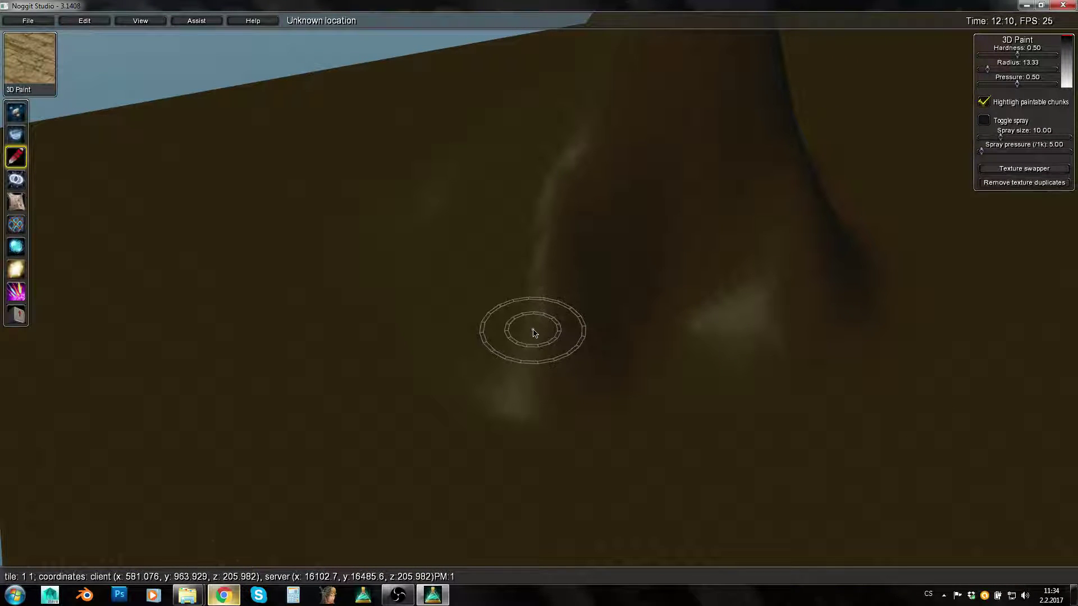
pyautogui.moveTo(457, 385); pyautogui.dragTo(499, 372, button='right')
pyautogui.press('s')
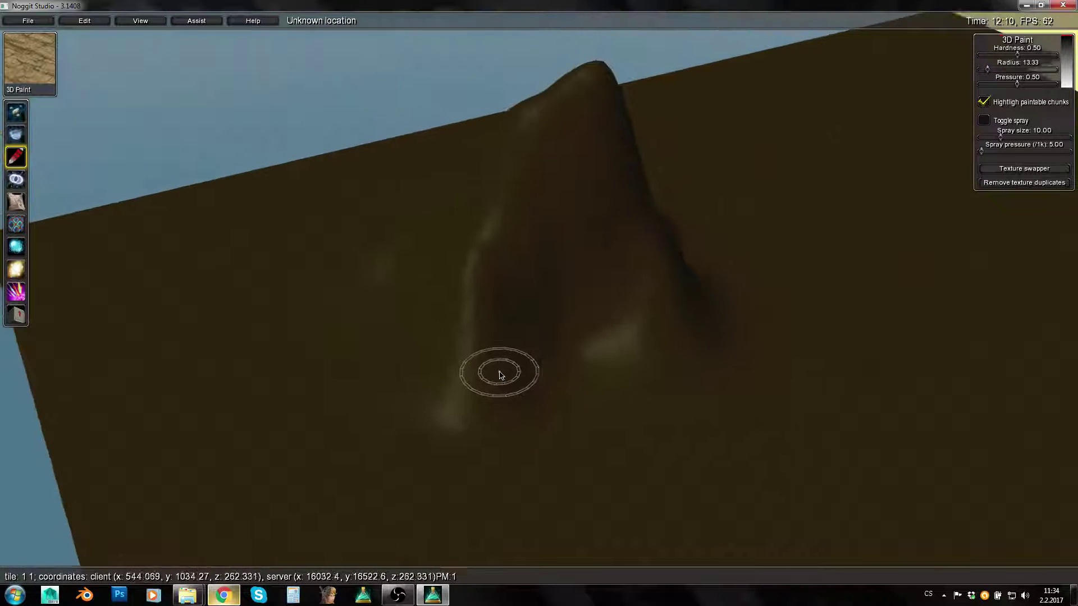
pyautogui.press('w')
pyautogui.press('w')
# Set the 3D Paint brush radius to 2.74 and its pressure to 0.39 for fine work near the mountain's foot
pyautogui.keyDown('shift'); pyautogui.moveTo(644, 355); pyautogui.dragTo(631, 359); pyautogui.keyUp('shift')
pyautogui.moveTo(632, 360); pyautogui.dragTo(543, 407, button='right')
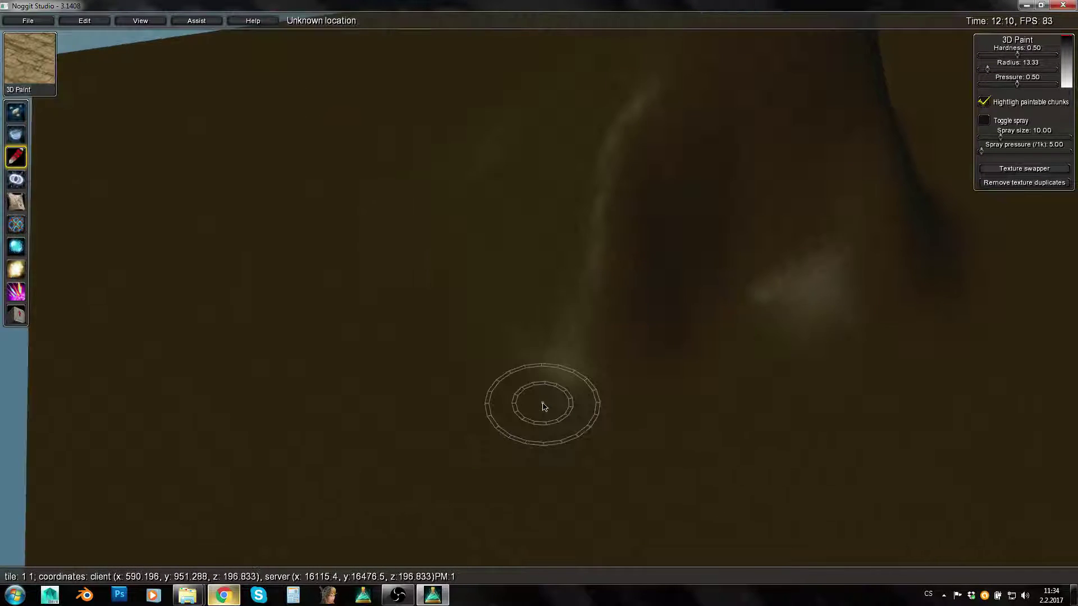
pyautogui.press('w')
pyautogui.moveTo(746, 350); pyautogui.dragTo(601, 334)
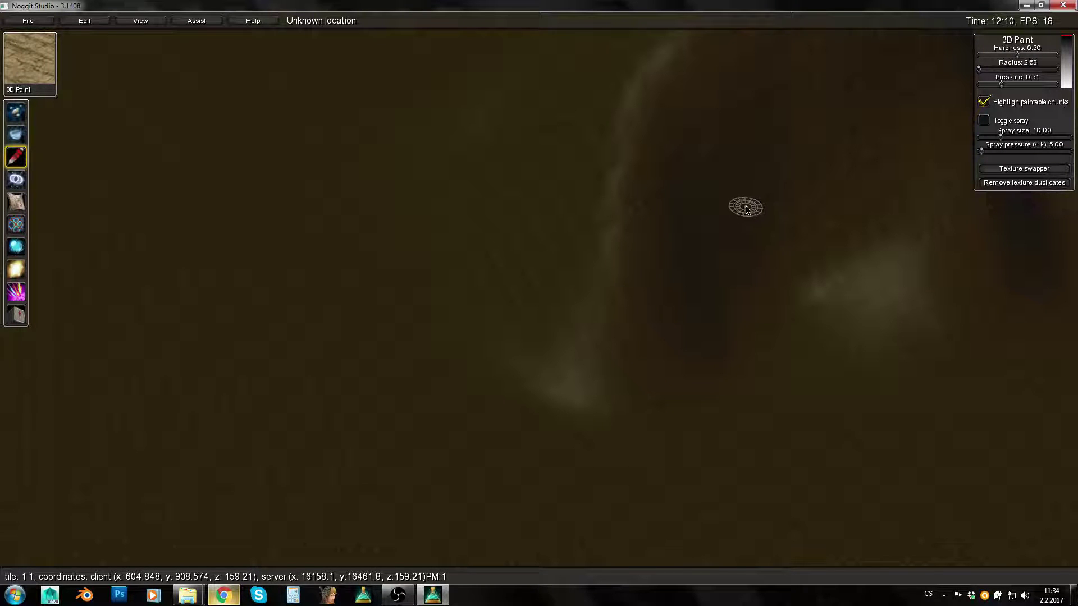
pyautogui.moveTo(621, 245); pyautogui.dragTo(634, 239, button='right')
pyautogui.press('w')
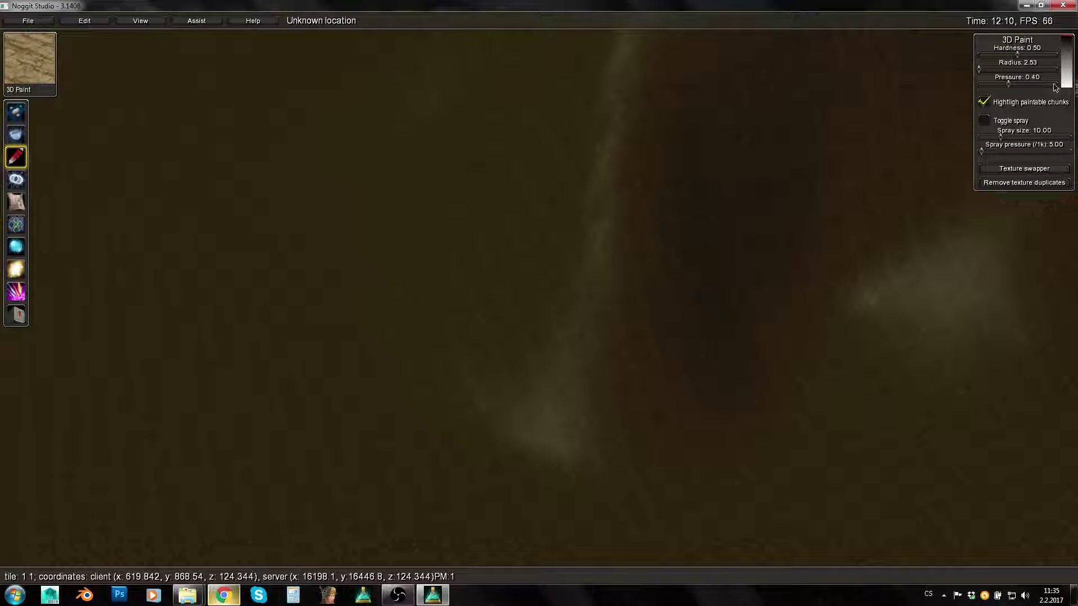
pyautogui.moveTo(415, 226); pyautogui.dragTo(509, 243, button='right')
pyautogui.press('a')
pyautogui.moveTo(492, 300); pyautogui.dragTo(561, 336, button='right')
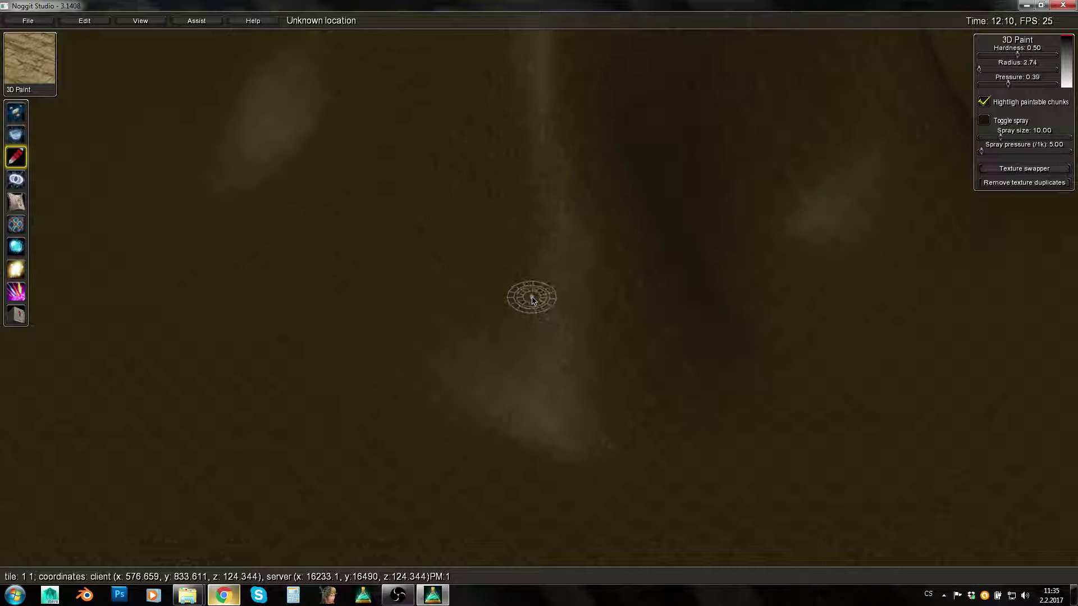
# Paint one large and two smaller adjoining rock patches on the slope beside the pale ridge, leaving narrow gaps between them
pyautogui.press('a')
pyautogui.press('d')
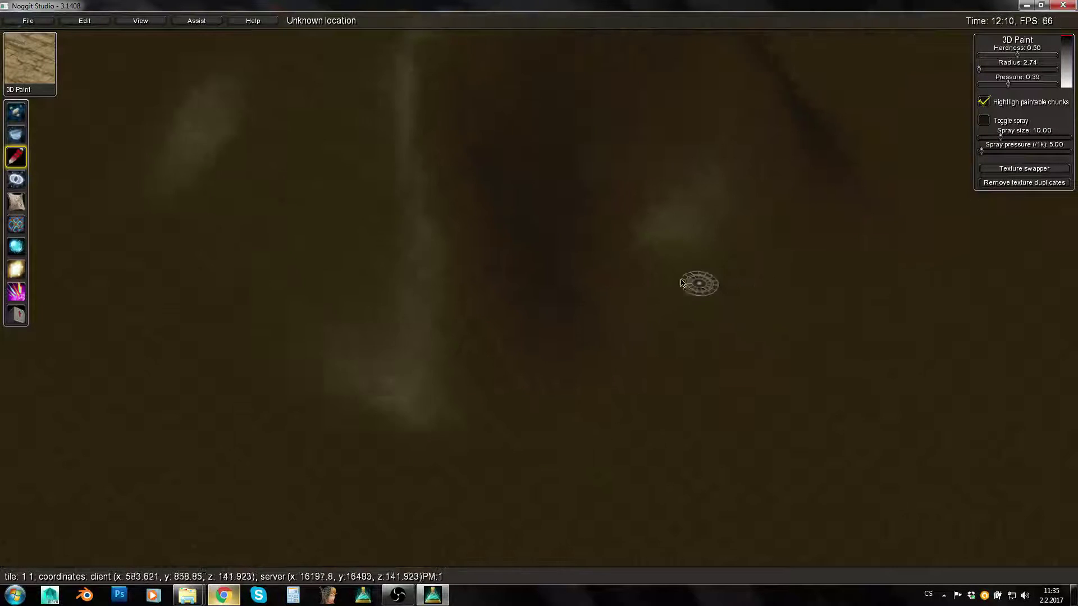
pyautogui.press('w')
pyautogui.press('a')
pyautogui.press('s')
pyautogui.press('a')
pyautogui.press('w')
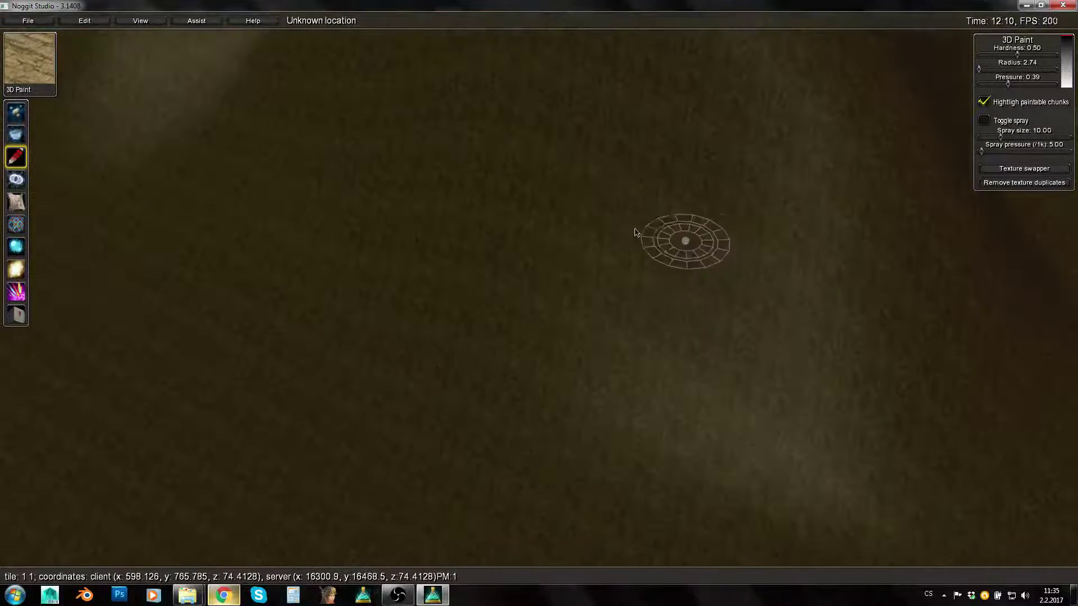
pyautogui.moveTo(582, 164)
pyautogui.keyDown('shift'); pyautogui.mouseDown()
pyautogui.moveTo(502, 162)
pyautogui.moveTo(432, 416)
pyautogui.moveTo(645, 413)
pyautogui.moveTo(584, 136)
pyautogui.moveTo(536, 263)
pyautogui.moveTo(488, 315)
pyautogui.moveTo(443, 306)
pyautogui.moveTo(488, 421)
pyautogui.moveTo(579, 339)
pyautogui.moveTo(562, 437)
pyautogui.moveTo(616, 298)
pyautogui.moveTo(578, 230)
pyautogui.moveTo(520, 293)
pyautogui.mouseUp(); pyautogui.keyUp('shift')
pyautogui.moveTo(746, 217)
pyautogui.keyDown('shift'); pyautogui.mouseDown()
pyautogui.moveTo(664, 180)
pyautogui.moveTo(753, 221)
pyautogui.moveTo(686, 178)
pyautogui.mouseUp(); pyautogui.keyUp('shift')
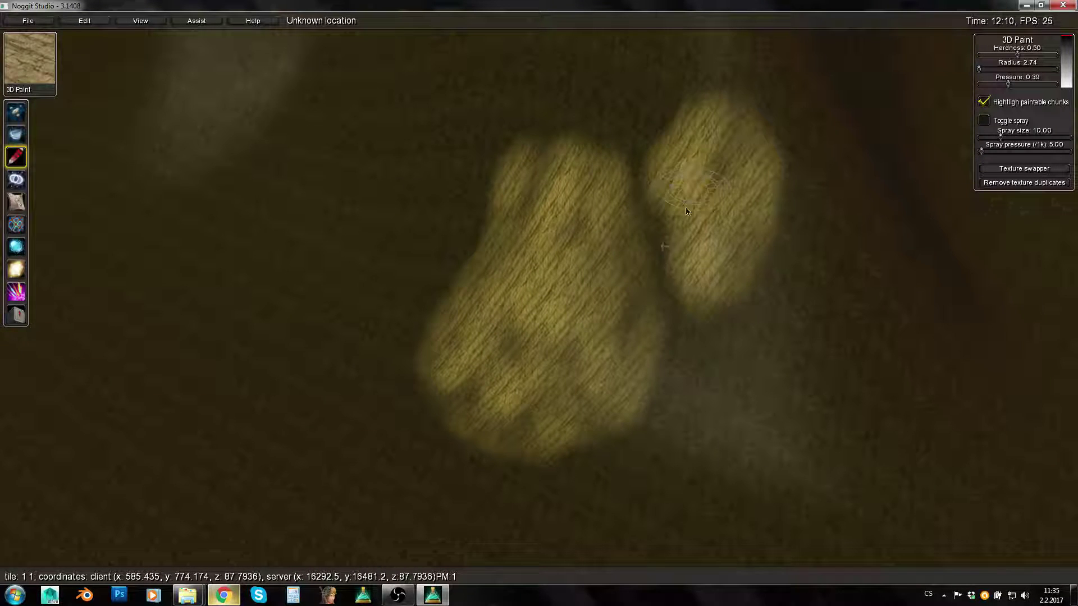
pyautogui.moveTo(711, 369)
pyautogui.keyDown('shift'); pyautogui.mouseDown()
pyautogui.moveTo(664, 442)
pyautogui.moveTo(777, 472)
pyautogui.moveTo(753, 373)
pyautogui.moveTo(716, 398)
pyautogui.mouseUp(); pyautogui.keyUp('shift')
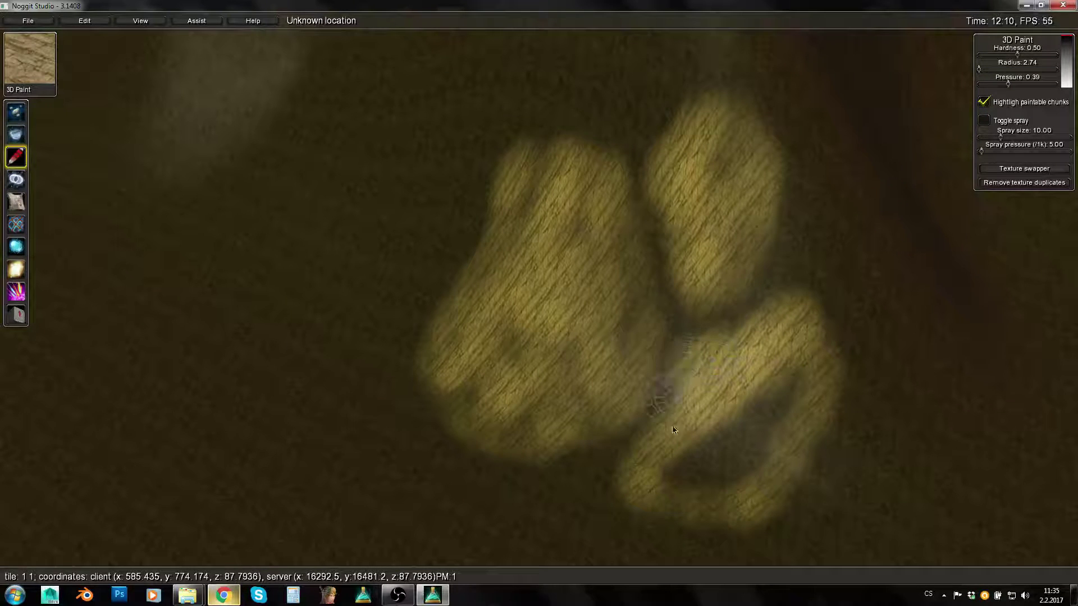
pyautogui.keyDown('shift'); pyautogui.moveTo(756, 440); pyautogui.dragTo(715, 466); pyautogui.keyUp('shift')
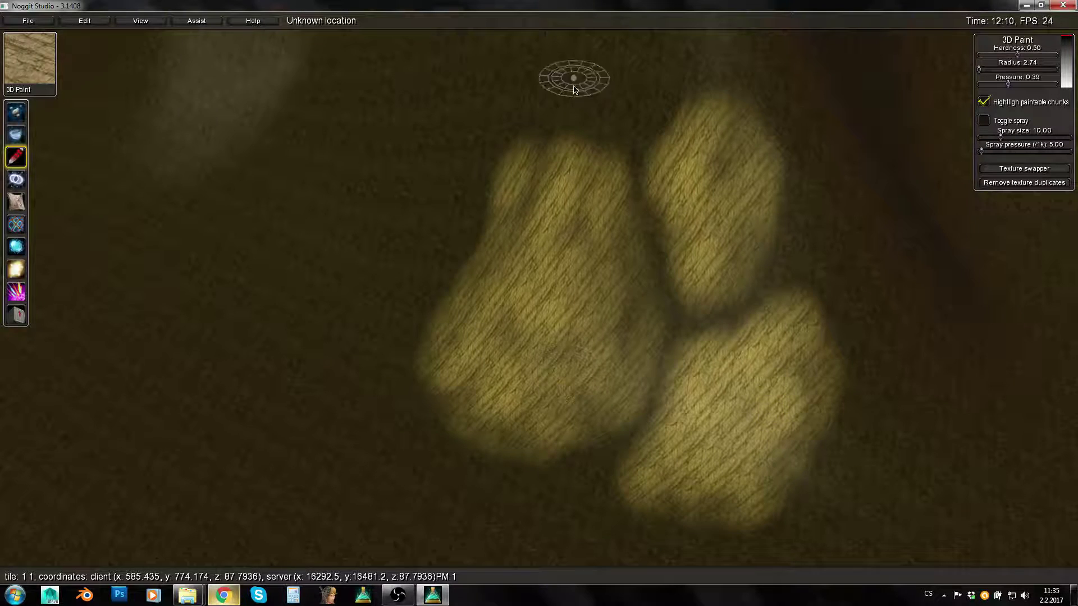
# Switch to Raise / Lower with brush radius 5.07 and speed 0.70, and raise the small upper rock patch
pyautogui.press('s')
pyautogui.press('1')
pyautogui.press('w')
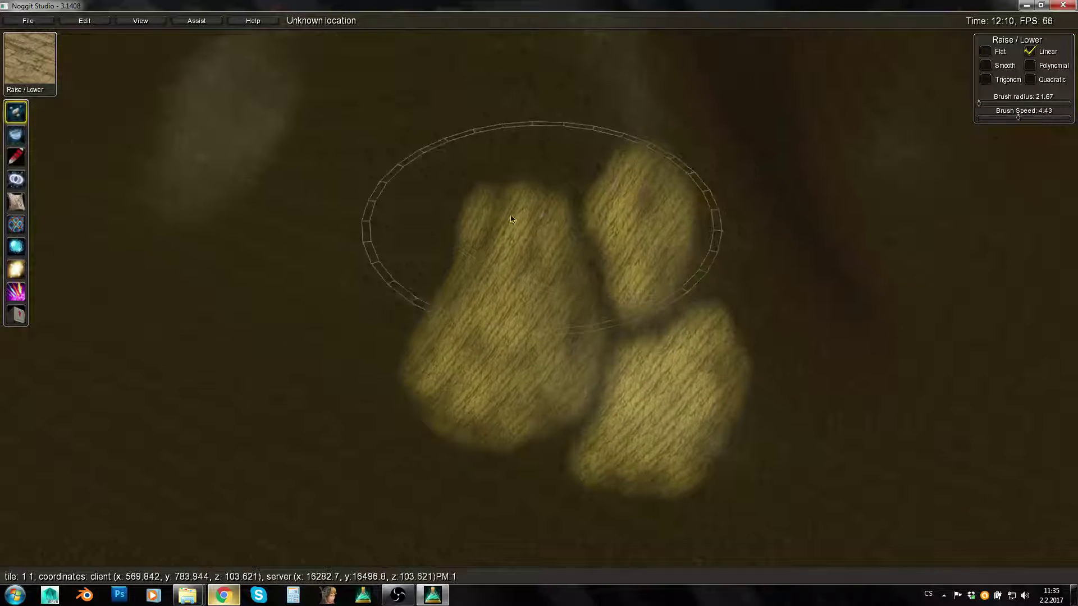
pyautogui.keyDown('alt'); pyautogui.moveTo(511, 219); pyautogui.dragTo(458, 221); pyautogui.keyUp('alt')
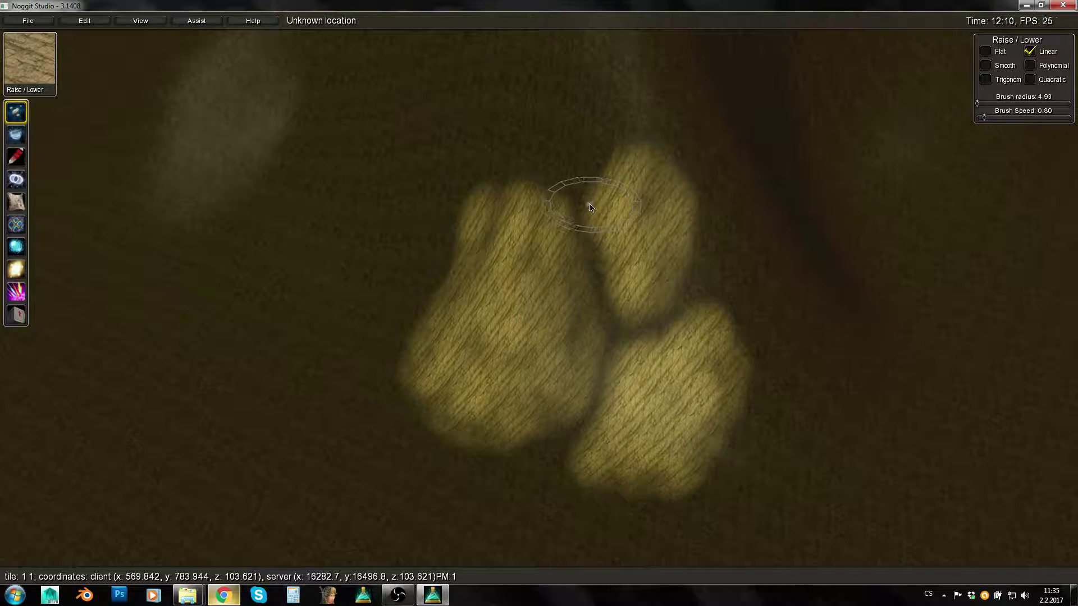
pyautogui.press('w')
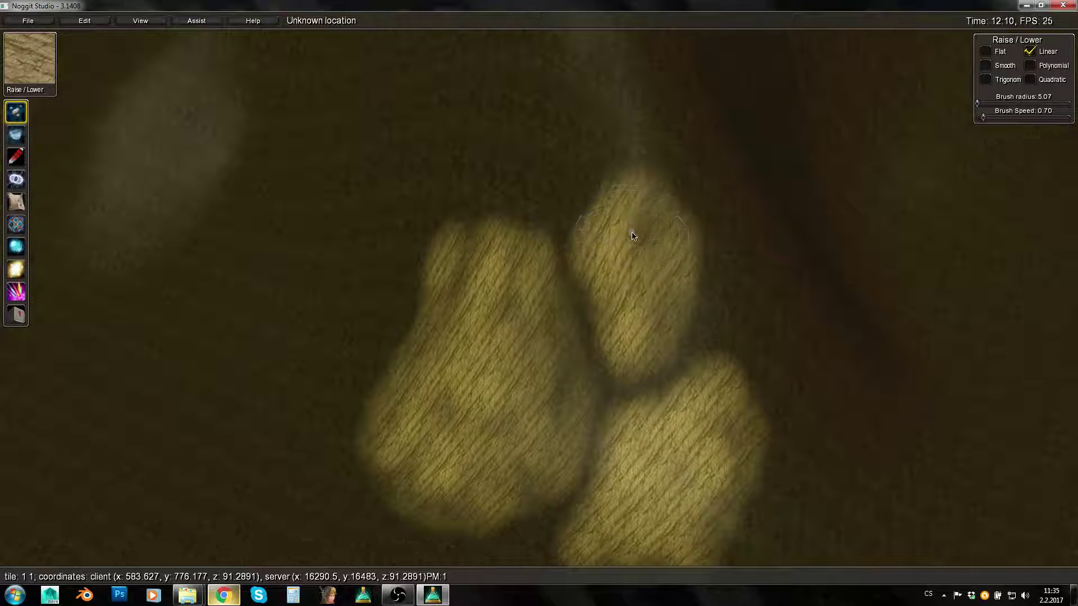
pyautogui.keyDown('shift'); pyautogui.moveTo(605, 225); pyautogui.dragTo(633, 231); pyautogui.keyUp('shift')
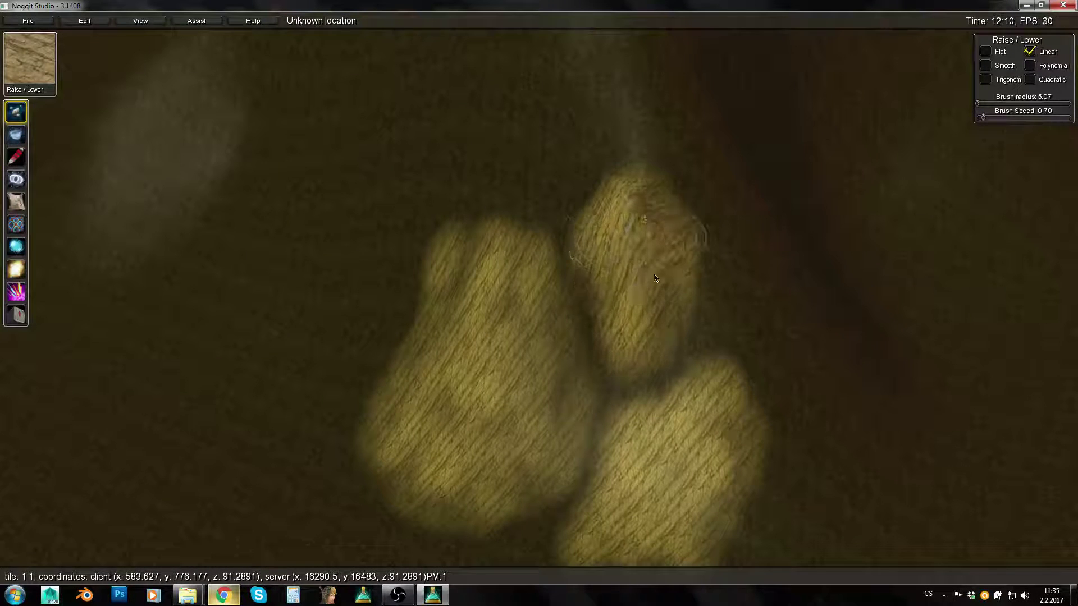
# Raise the large and the lower rock patches with a brush speed of 1.37, enlarging the brush radius to 6.33
pyautogui.press('s')
pyautogui.moveTo(514, 289); pyautogui.dragTo(528, 292)
pyautogui.press('w')
pyautogui.moveTo(528, 292); pyautogui.dragTo(516, 314, button='right')
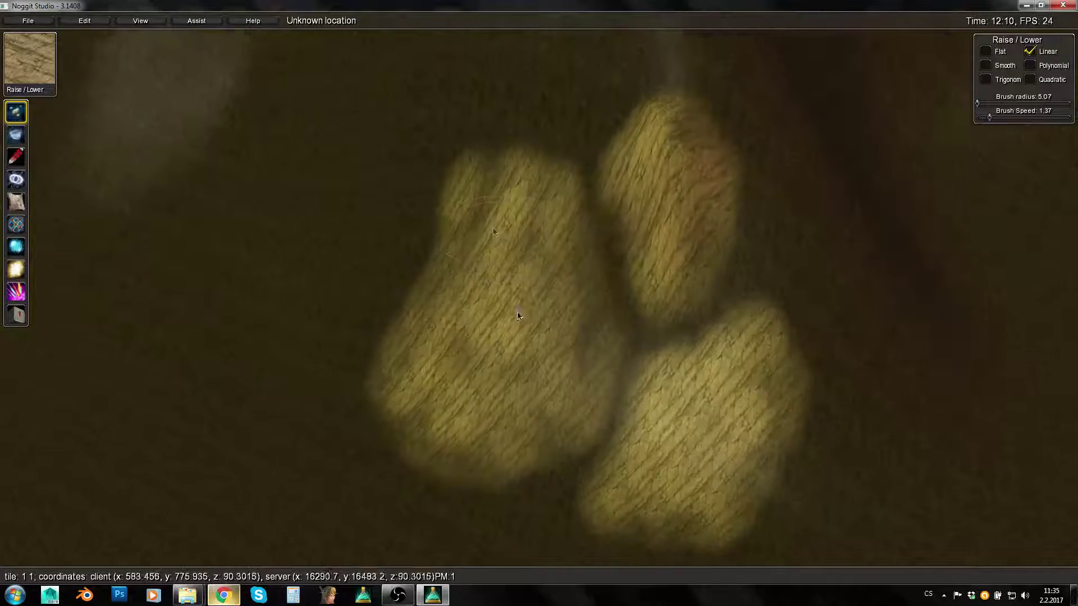
pyautogui.keyDown('shift'); pyautogui.moveTo(492, 230); pyautogui.dragTo(447, 317); pyautogui.keyUp('shift')
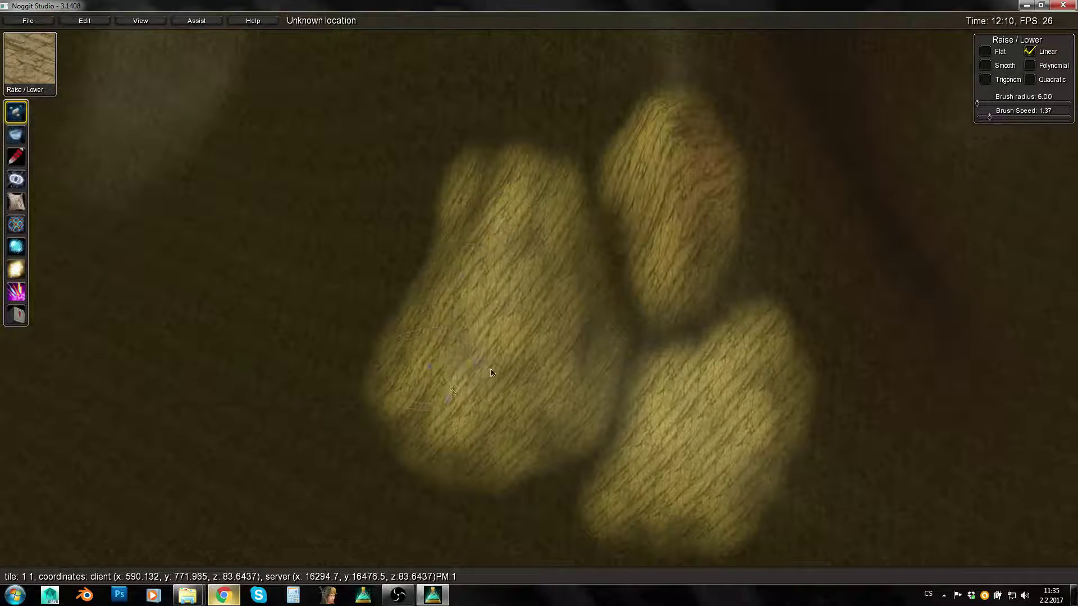
pyautogui.keyDown('alt'); pyautogui.scroll(2, 491, 372); pyautogui.keyUp('alt')
pyautogui.moveTo(491, 372)
pyautogui.keyDown('shift'); pyautogui.mouseDown()
pyautogui.moveTo(500, 322)
pyautogui.moveTo(453, 293)
pyautogui.moveTo(553, 298)
pyautogui.moveTo(532, 400)
pyautogui.moveTo(676, 454)
pyautogui.moveTo(722, 387)
pyautogui.moveTo(699, 413)
pyautogui.mouseUp(); pyautogui.keyUp('shift')
pyautogui.moveTo(699, 413)
pyautogui.keyDown('shift'); pyautogui.mouseDown()
pyautogui.moveTo(708, 414)
pyautogui.moveTo(631, 450)
pyautogui.moveTo(489, 267)
pyautogui.moveTo(536, 358)
pyautogui.mouseUp(); pyautogui.keyUp('shift')
# Examine the relief of the three raised rocks from several sides and switch to Flatten / Blur
pyautogui.press('s')
pyautogui.press('w')
pyautogui.press('d')
pyautogui.moveTo(638, 233)
pyautogui.mouseDown(button='right')
pyautogui.moveTo(486, 219)
pyautogui.moveTo(337, 244)
pyautogui.moveTo(676, 198)
pyautogui.mouseUp(button='right')
pyautogui.press('a')
pyautogui.press('s')
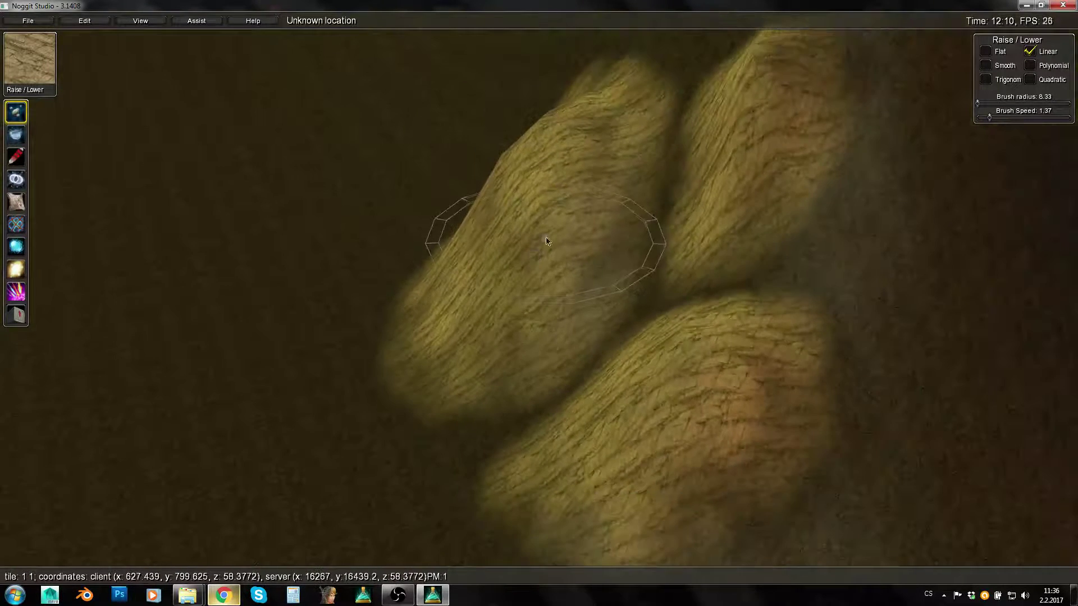
pyautogui.press('a')
pyautogui.moveTo(578, 238); pyautogui.dragTo(819, 229, button='right')
pyautogui.press('2')
pyautogui.moveTo(578, 212)
pyautogui.mouseDown(button='right')
pyautogui.moveTo(699, 205)
pyautogui.moveTo(720, 237)
pyautogui.moveTo(825, 225)
pyautogui.mouseUp(button='right')
pyautogui.press('a')
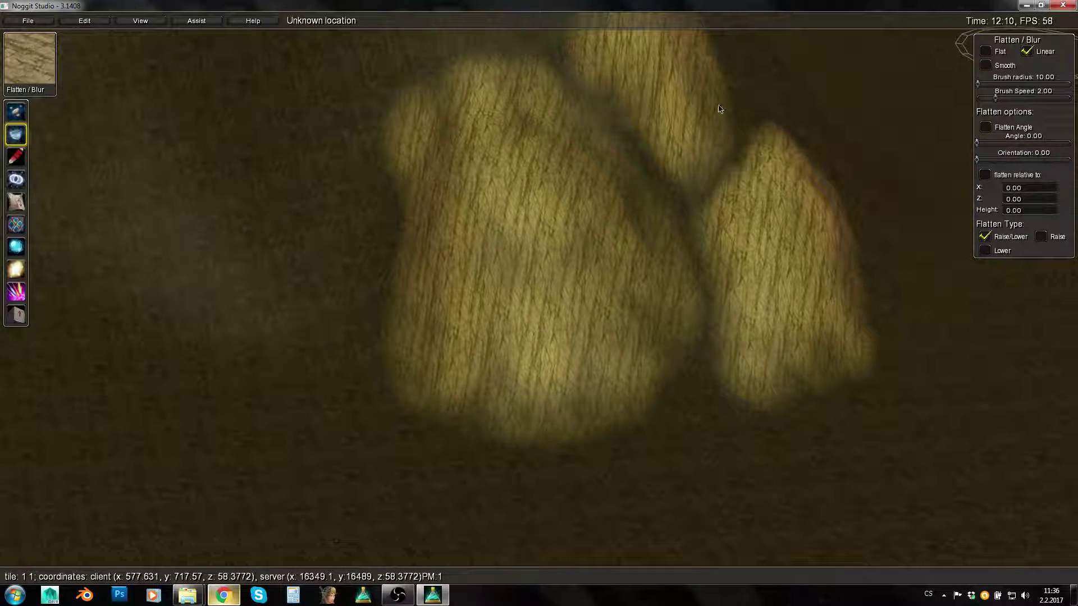
# Work over the small upper rock with Flatten / Blur, alternating with a touch of Raise / Lower
pyautogui.click(15, 113)
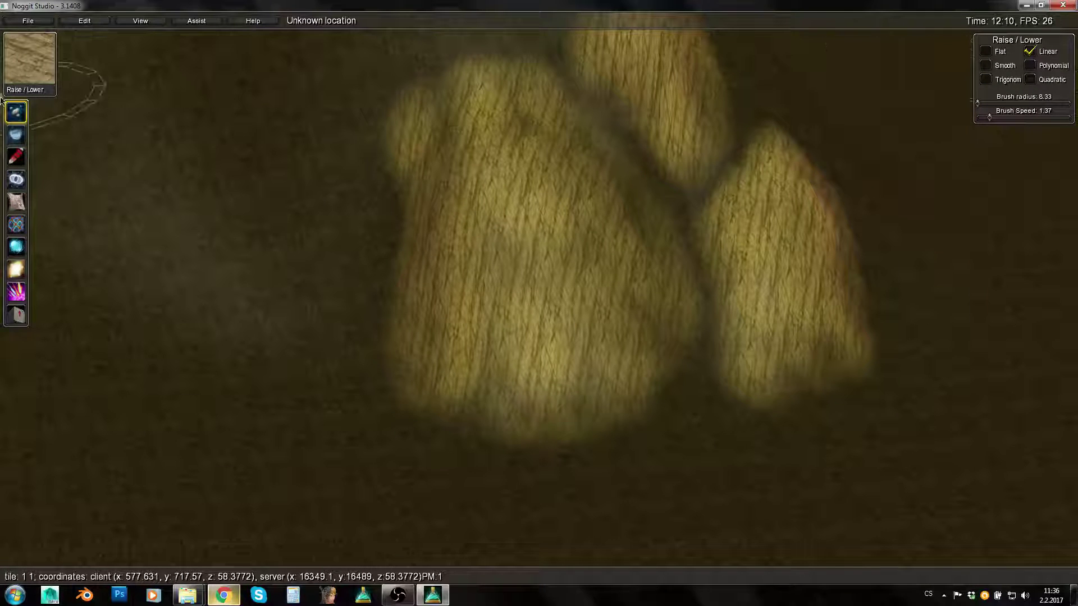
pyautogui.click(17, 135)
pyautogui.keyDown('shift'); pyautogui.moveTo(673, 361); pyautogui.dragTo(597, 331); pyautogui.keyUp('shift')
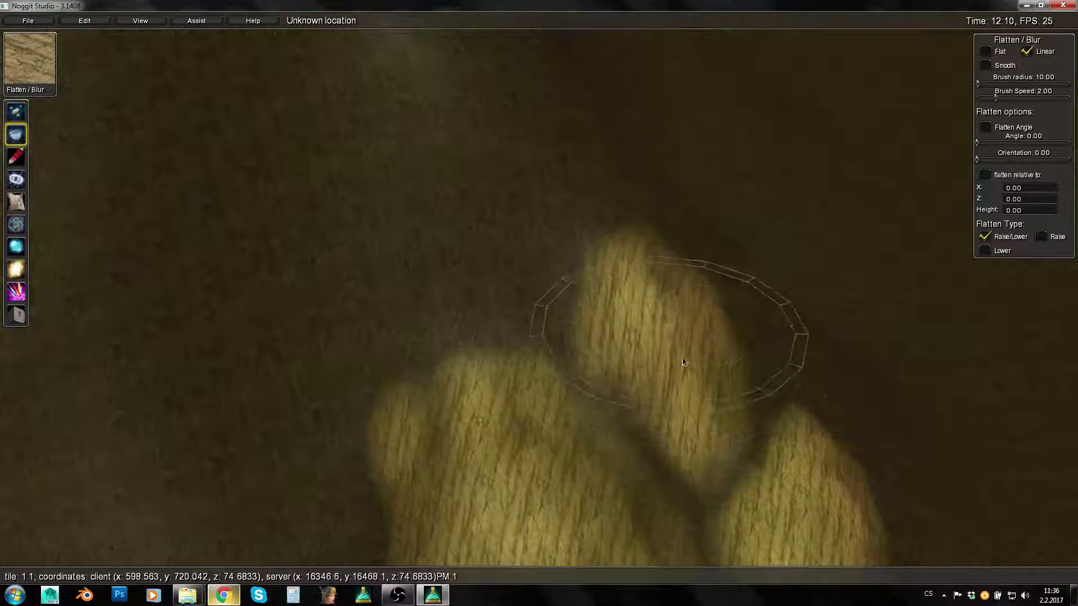
pyautogui.press('s')
pyautogui.press('1')
pyautogui.keyDown('shift'); pyautogui.click(628, 301); pyautogui.keyUp('shift')
pyautogui.press('2')
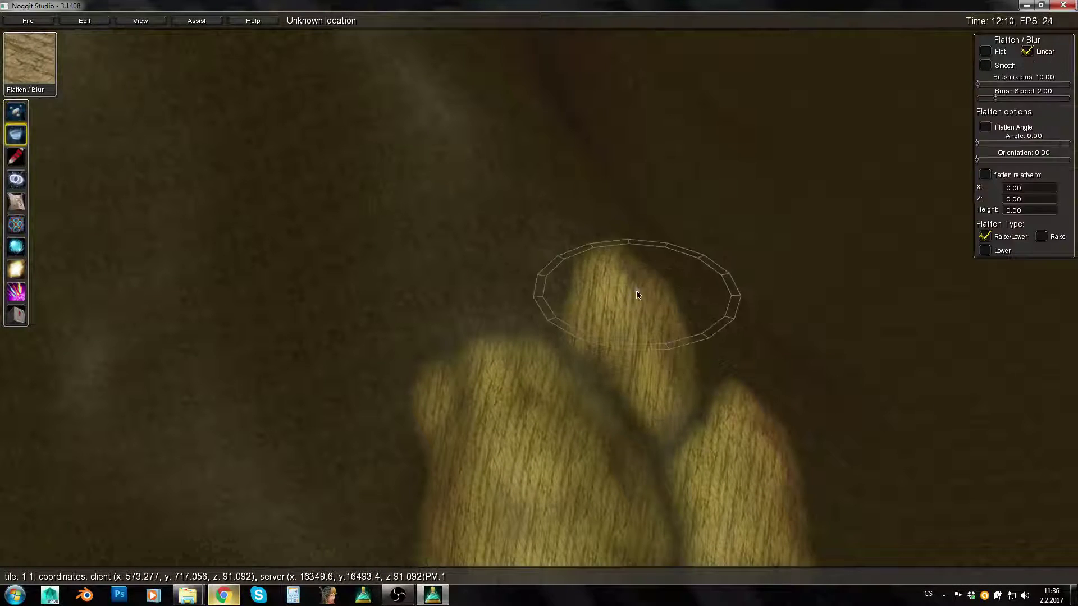
# Raise the outer edge of the large rock with Raise / Lower at radius 6.33, and return to Flatten / Blur
pyautogui.press('s')
pyautogui.press('d')
pyautogui.moveTo(714, 337); pyautogui.dragTo(537, 385, button='right')
pyautogui.press('1')
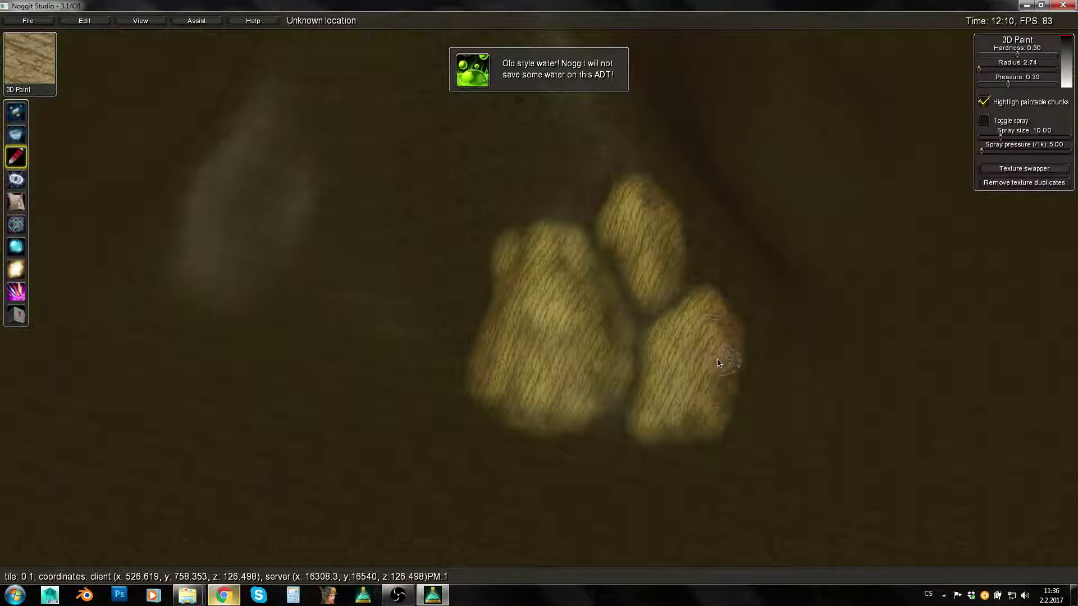
pyautogui.press('w')
pyautogui.press('a')
pyautogui.moveTo(615, 309); pyautogui.dragTo(745, 306, button='right')
pyautogui.press('w')
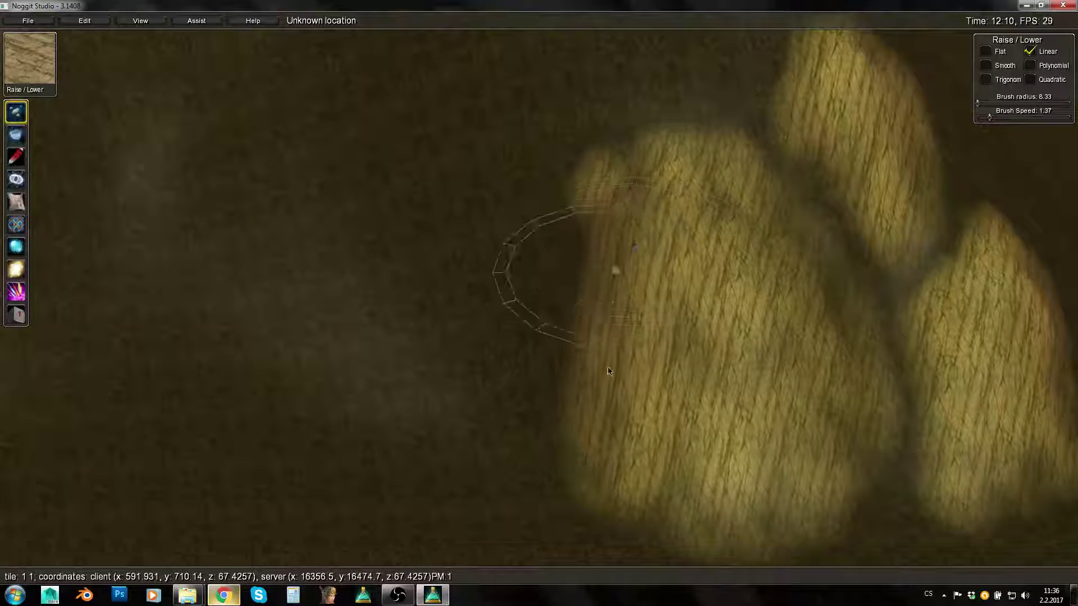
pyautogui.press('2')
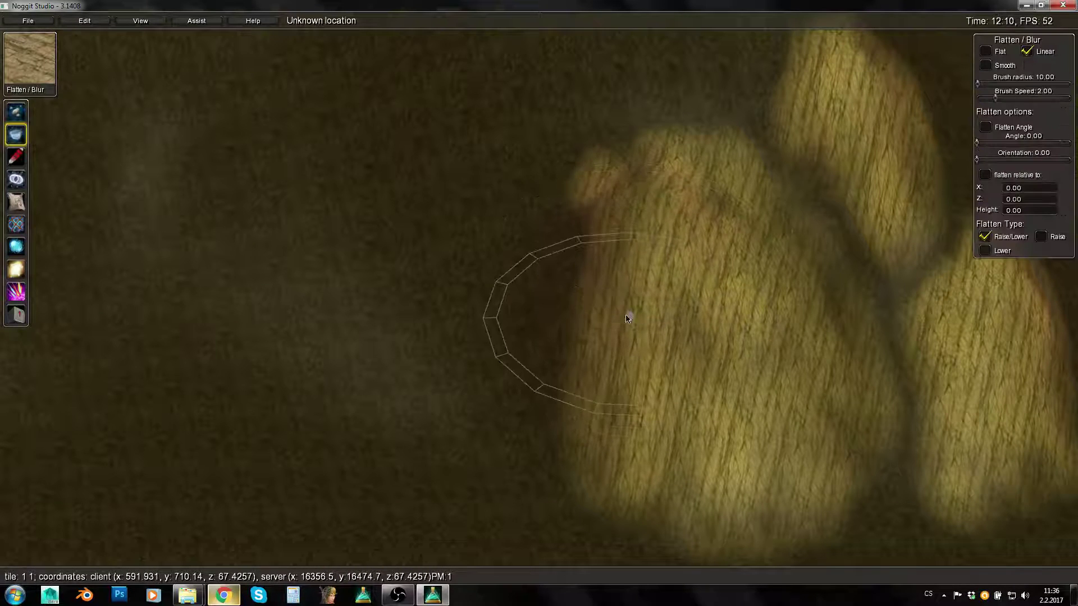
# Paint the rock texture over the raised outer side of the large rock with 3D Paint
pyautogui.press('3')
pyautogui.press('a')
pyautogui.moveTo(626, 315)
pyautogui.mouseDown(button='right')
pyautogui.moveTo(828, 297)
pyautogui.moveTo(881, 260)
pyautogui.mouseUp(button='right')
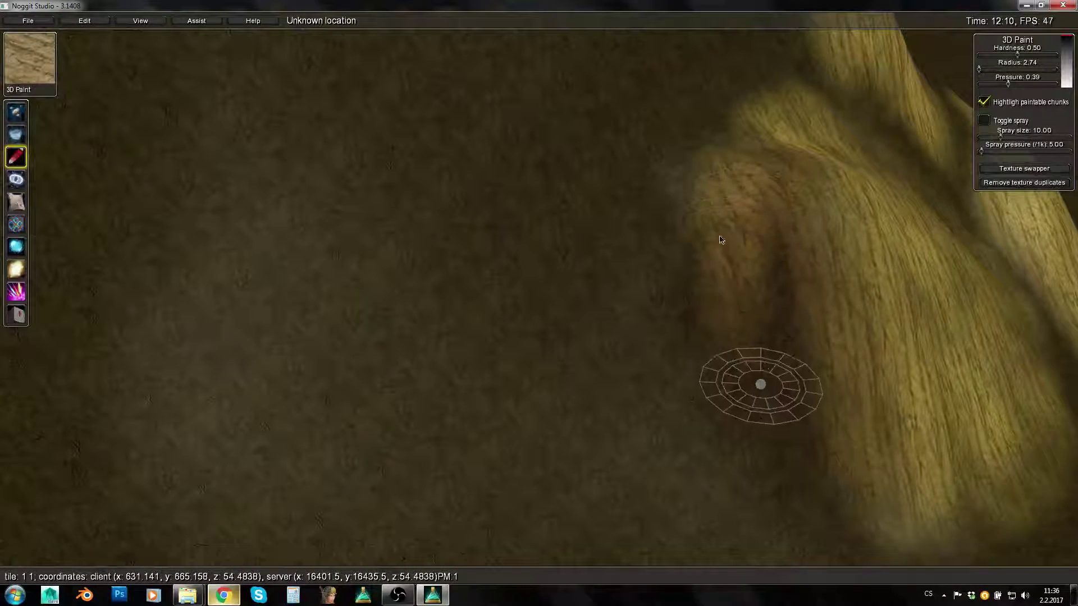
pyautogui.moveTo(720, 239)
pyautogui.mouseDown()
pyautogui.moveTo(797, 426)
pyautogui.moveTo(691, 208)
pyautogui.mouseUp()
pyautogui.keyDown('shift'); pyautogui.moveTo(802, 475); pyautogui.dragTo(781, 385); pyautogui.keyUp('shift')
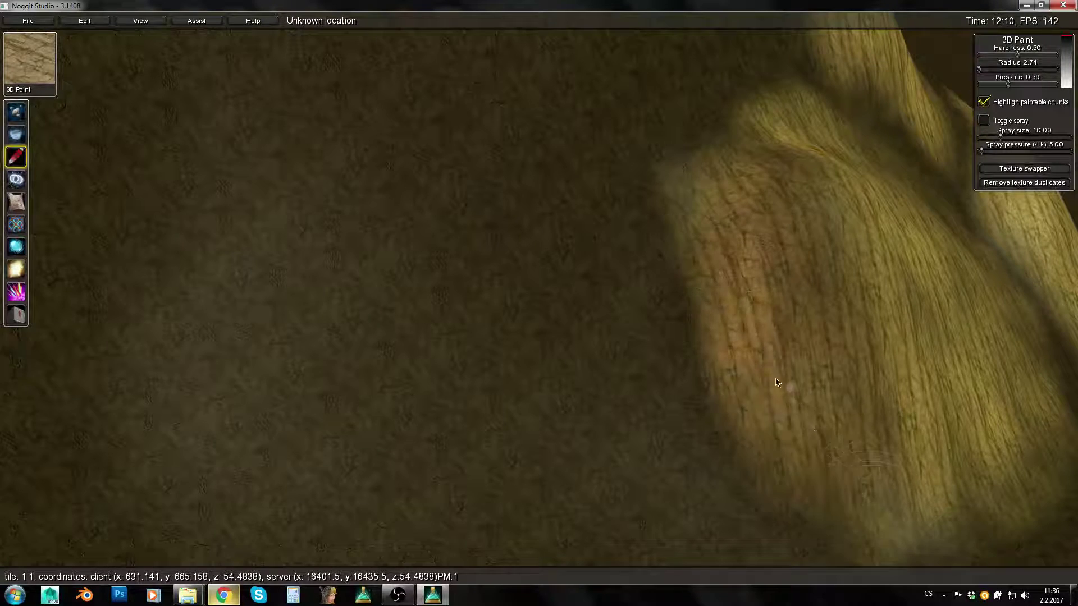
# Paint a new narrow, upright rock patch on the bare slope between the rock group and the neighbouring ridge
pyautogui.press('s')
pyautogui.moveTo(782, 385); pyautogui.dragTo(409, 414, button='right')
pyautogui.press('d')
pyautogui.moveTo(702, 412)
pyautogui.mouseDown(button='right')
pyautogui.moveTo(916, 368)
pyautogui.moveTo(284, 389)
pyautogui.moveTo(810, 404)
pyautogui.moveTo(651, 351)
pyautogui.moveTo(529, 331)
pyautogui.moveTo(695, 308)
pyautogui.moveTo(630, 291)
pyautogui.mouseUp(button='right')
pyautogui.press('s')
pyautogui.press('d')
pyautogui.press('a')
pyautogui.press('w')
pyautogui.press('w')
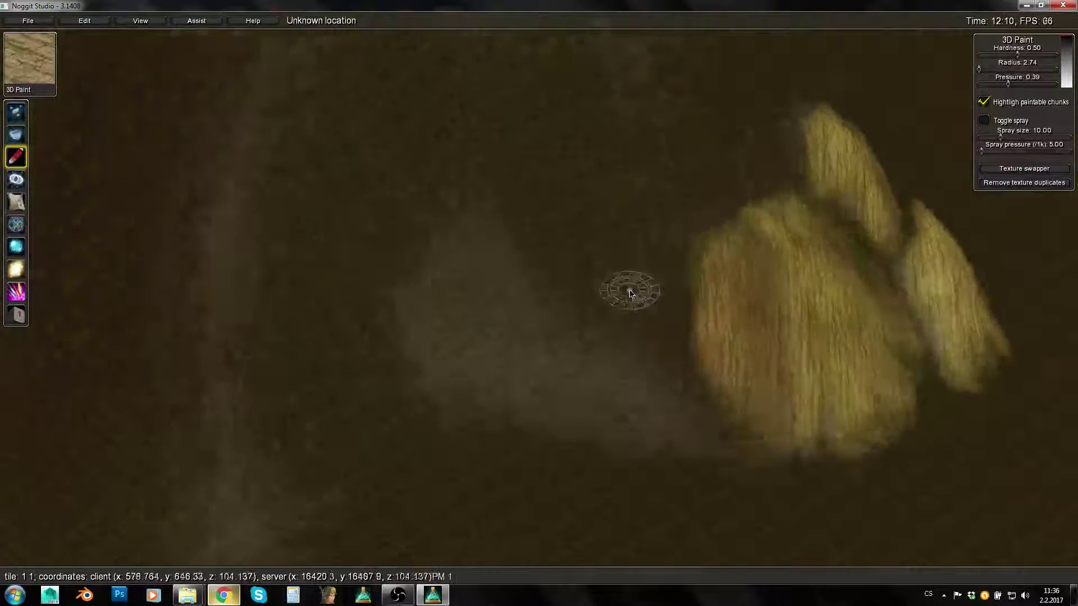
pyautogui.press('s')
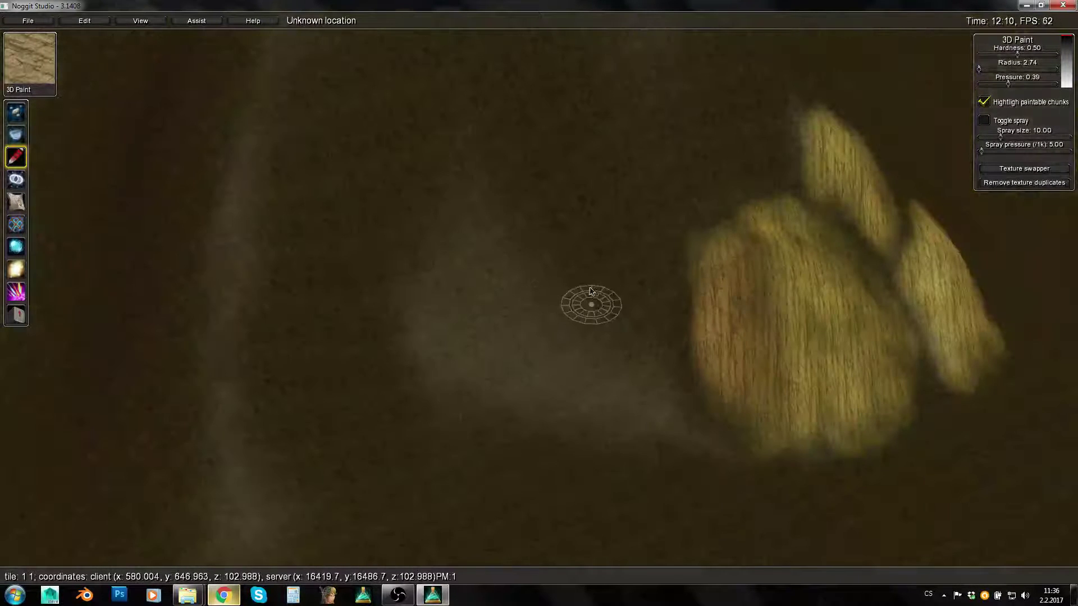
pyautogui.moveTo(637, 313)
pyautogui.mouseDown(button='right')
pyautogui.moveTo(702, 344)
pyautogui.moveTo(584, 305)
pyautogui.moveTo(622, 303)
pyautogui.mouseUp(button='right')
pyautogui.press('w')
pyautogui.moveTo(541, 269)
pyautogui.mouseDown()
pyautogui.moveTo(510, 382)
pyautogui.moveTo(577, 284)
pyautogui.moveTo(580, 319)
pyautogui.moveTo(548, 327)
pyautogui.mouseUp()
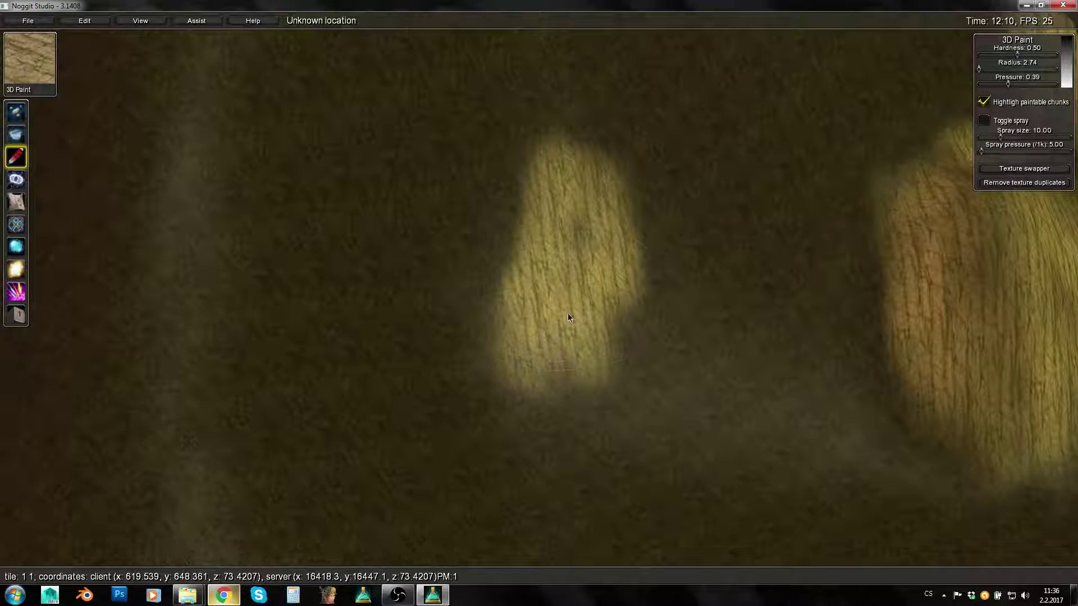
# Raise the narrow rock patch into a pointed outcrop using Raise / Lower with a brush radius of 3.74
pyautogui.press('1')
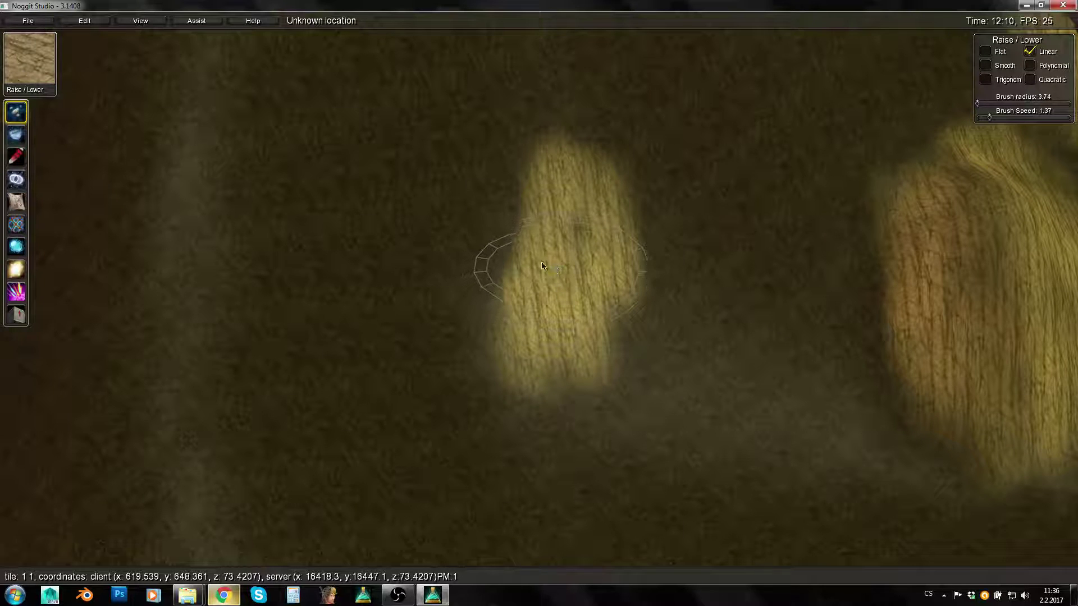
pyautogui.moveTo(578, 209); pyautogui.dragTo(553, 285)
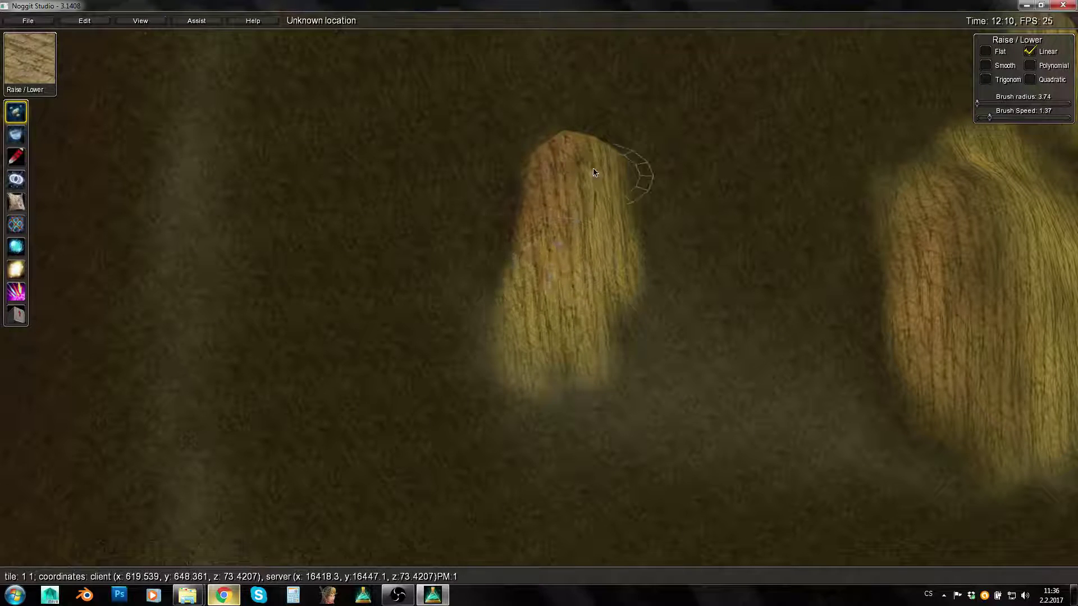
pyautogui.moveTo(603, 239); pyautogui.dragTo(550, 283)
pyautogui.moveTo(553, 241); pyautogui.dragTo(524, 247)
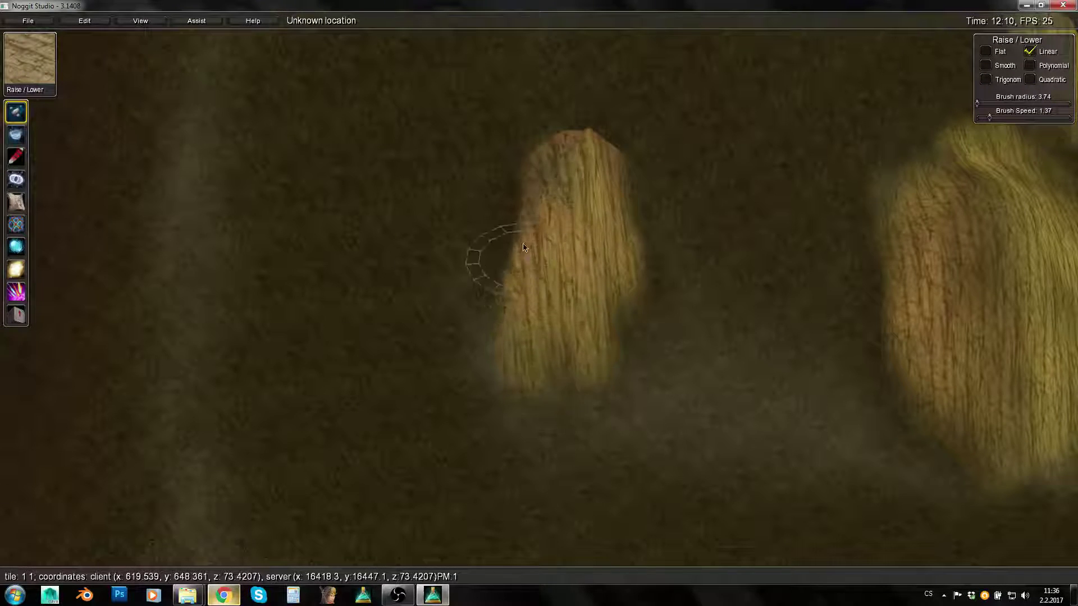
pyautogui.moveTo(571, 312); pyautogui.dragTo(589, 354)
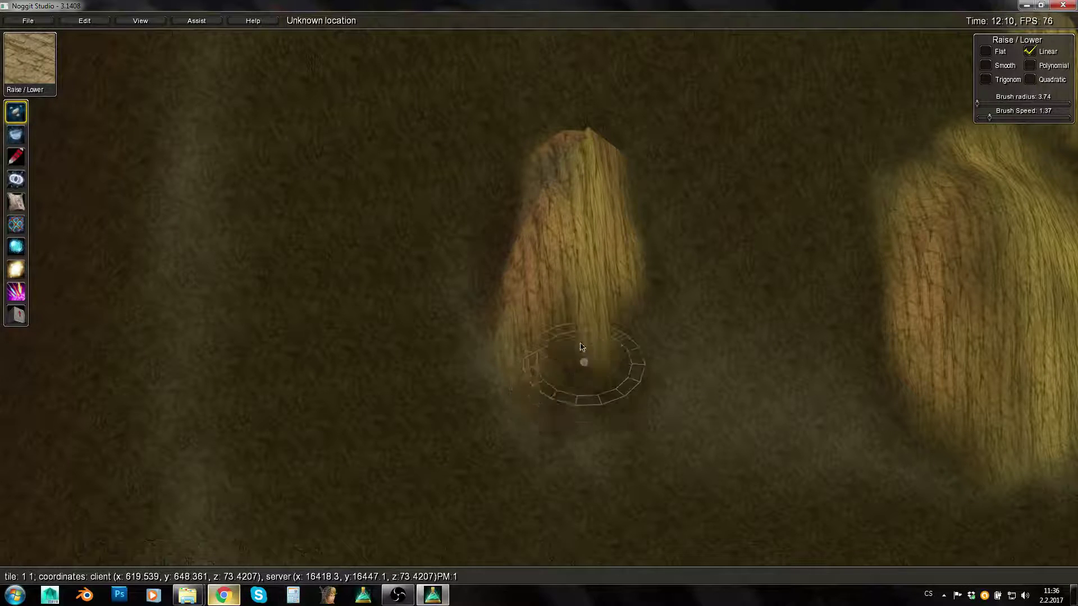
pyautogui.moveTo(598, 363)
pyautogui.mouseDown(button='right')
pyautogui.moveTo(580, 329)
pyautogui.moveTo(481, 303)
pyautogui.mouseUp(button='right')
pyautogui.press('d')
pyautogui.press('w')
pyautogui.moveTo(595, 190)
pyautogui.keyDown('shift'); pyautogui.mouseDown()
pyautogui.moveTo(628, 255)
pyautogui.moveTo(636, 370)
pyautogui.mouseUp(); pyautogui.keyUp('shift')
# Extend the rock texture down over the foot of the narrow outcrop with 3D Paint
pyautogui.press('3')
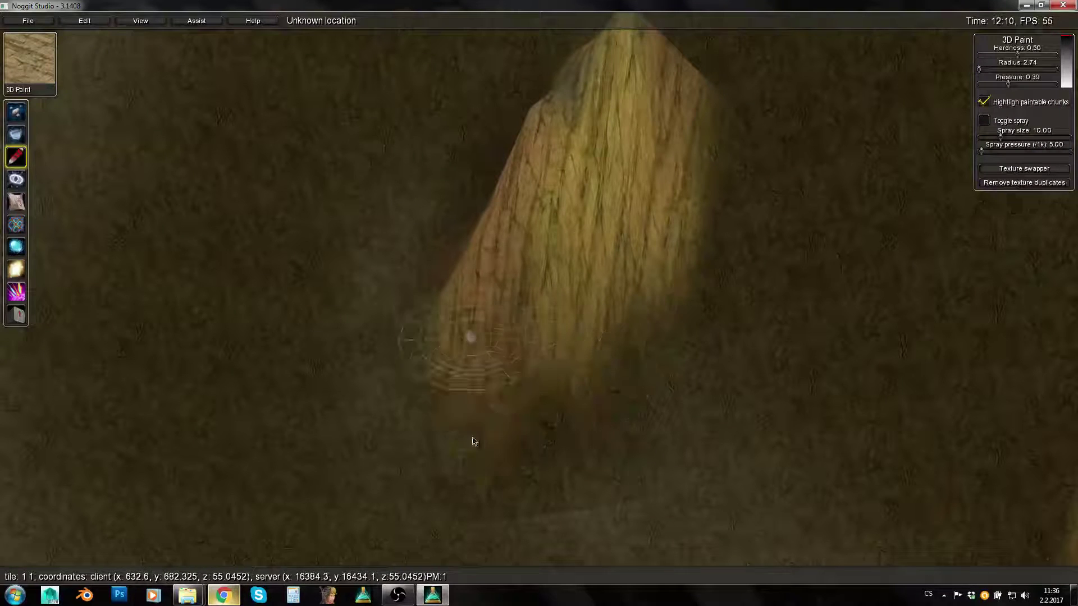
pyautogui.moveTo(516, 477)
pyautogui.mouseDown()
pyautogui.moveTo(582, 449)
pyautogui.moveTo(621, 361)
pyautogui.mouseUp()
pyautogui.press('s')
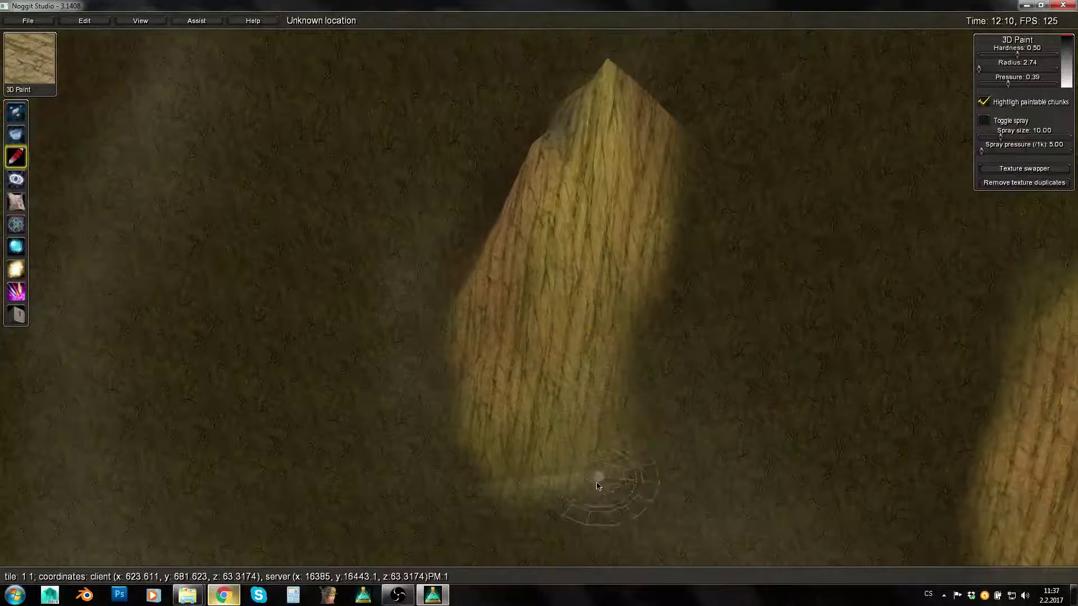
# Raise the newly painted lower part of the narrow outcrop with Raise / Lower
pyautogui.press('1')
pyautogui.moveTo(580, 491)
pyautogui.keyDown('shift'); pyautogui.mouseDown()
pyautogui.moveTo(623, 414)
pyautogui.moveTo(579, 309)
pyautogui.mouseUp(); pyautogui.keyUp('shift')
pyautogui.press('s')
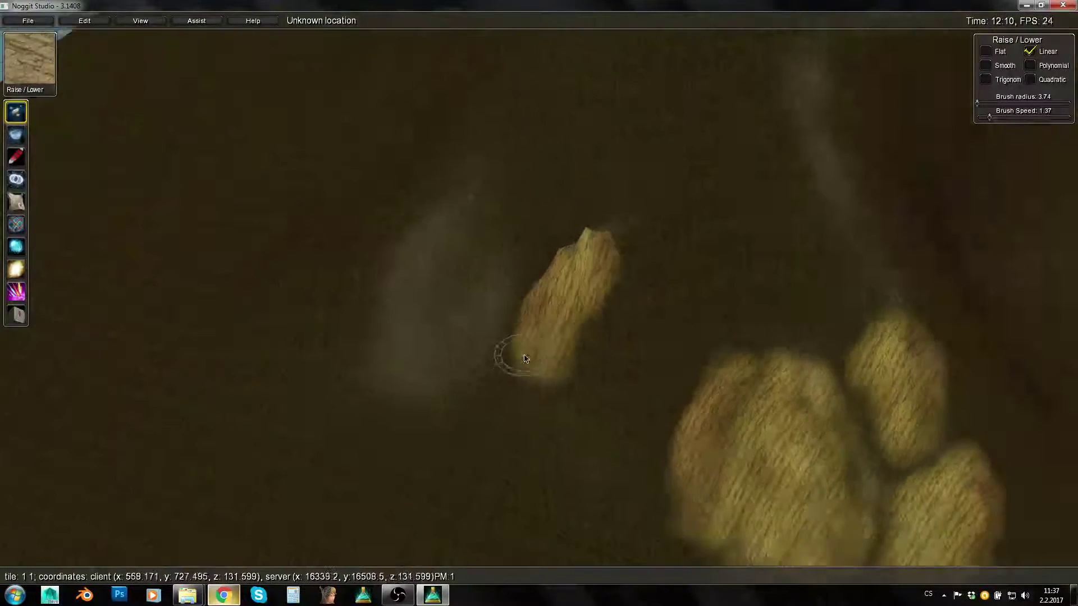
# Raise small ridges on the slope above the narrow outcrop with Raise / Lower, using brush radius 4.40 and speed 2.13
pyautogui.press('d')
pyautogui.press('w')
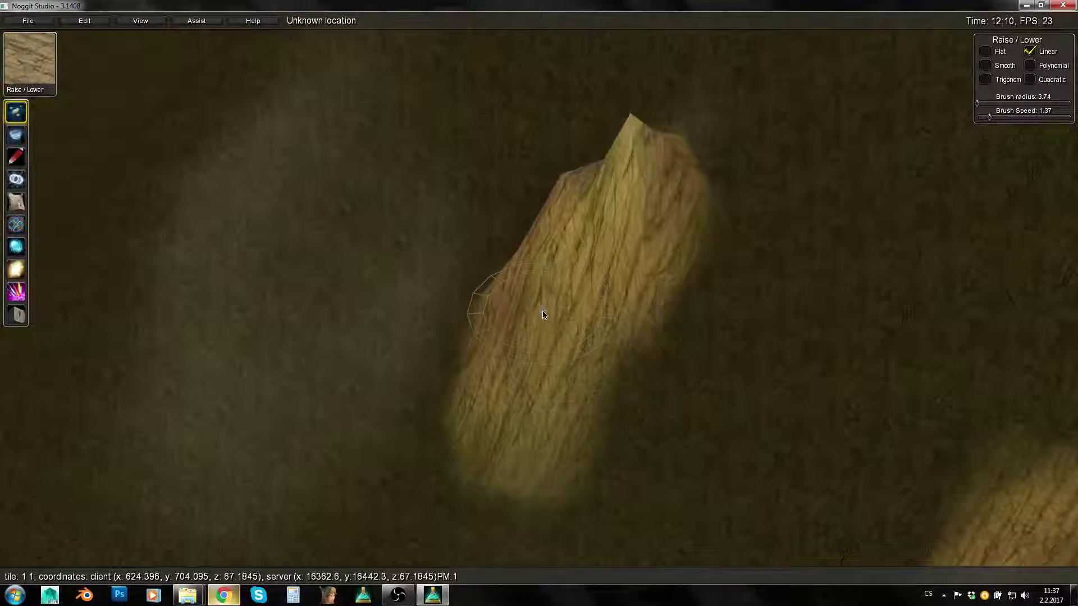
pyautogui.moveTo(542, 311); pyautogui.dragTo(592, 154, button='right')
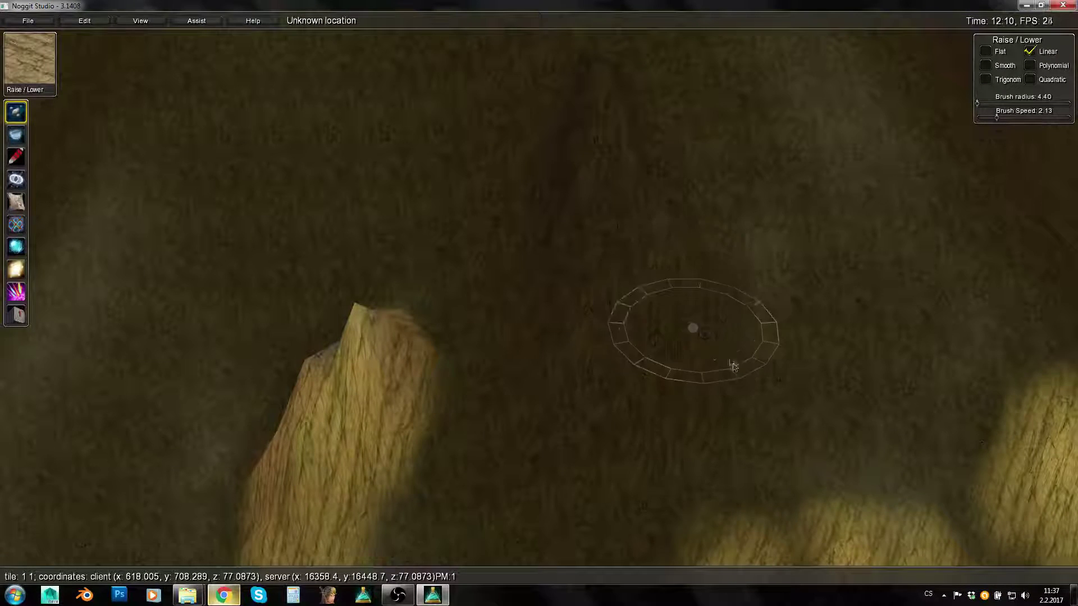
pyautogui.moveTo(733, 367); pyautogui.dragTo(579, 346, button='right')
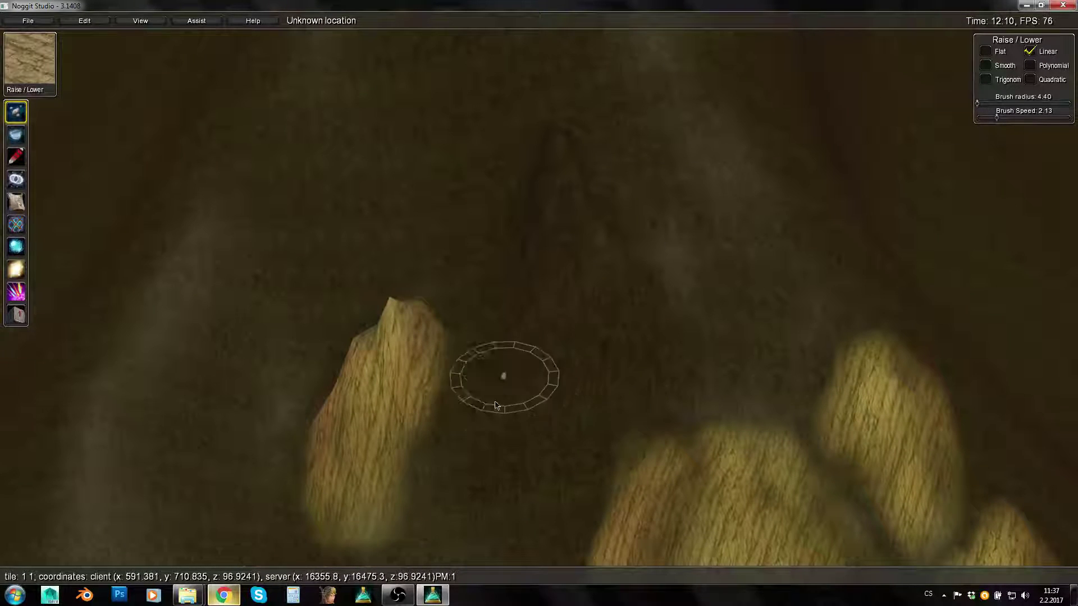
pyautogui.moveTo(518, 409)
pyautogui.mouseDown(button='right')
pyautogui.moveTo(669, 364)
pyautogui.moveTo(612, 289)
pyautogui.moveTo(732, 139)
pyautogui.mouseUp(button='right')
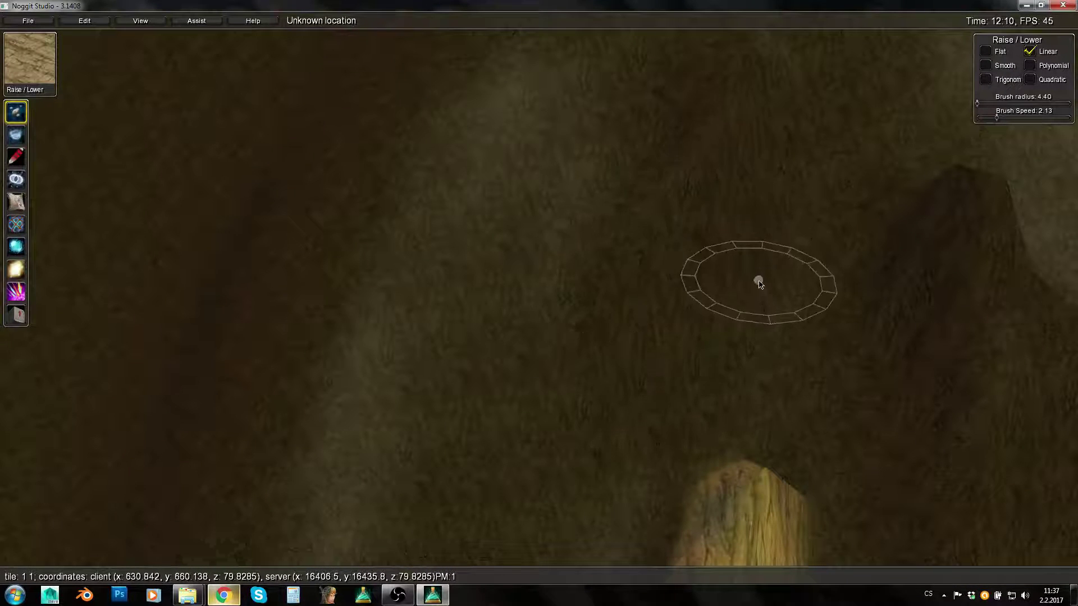
pyautogui.moveTo(659, 311)
pyautogui.mouseDown(button='right')
pyautogui.moveTo(739, 247)
pyautogui.moveTo(741, 169)
pyautogui.mouseUp(button='right')
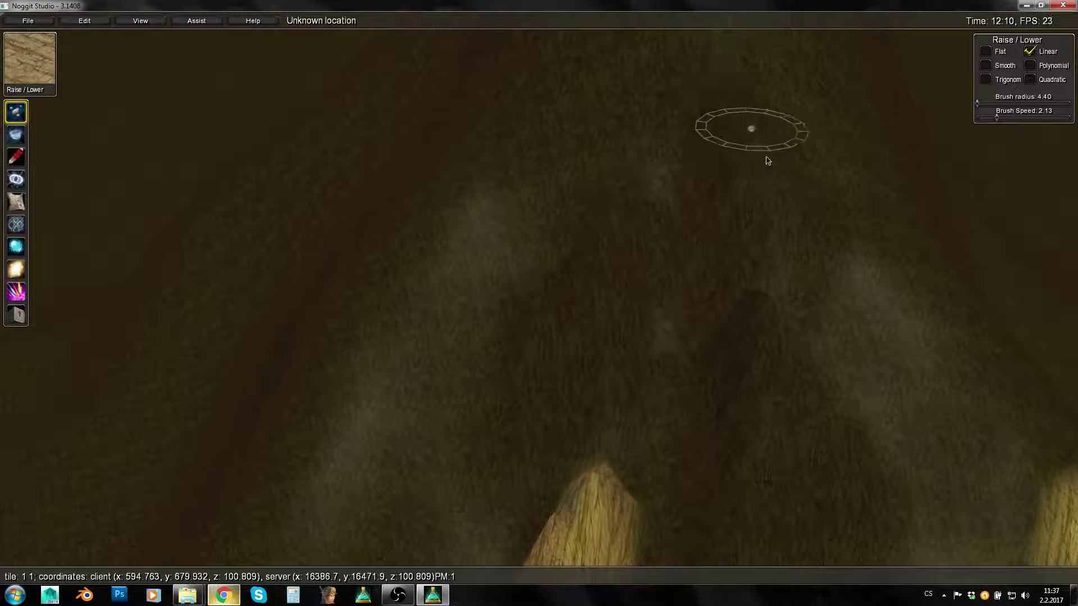
pyautogui.moveTo(857, 320); pyautogui.dragTo(633, 310, button='right')
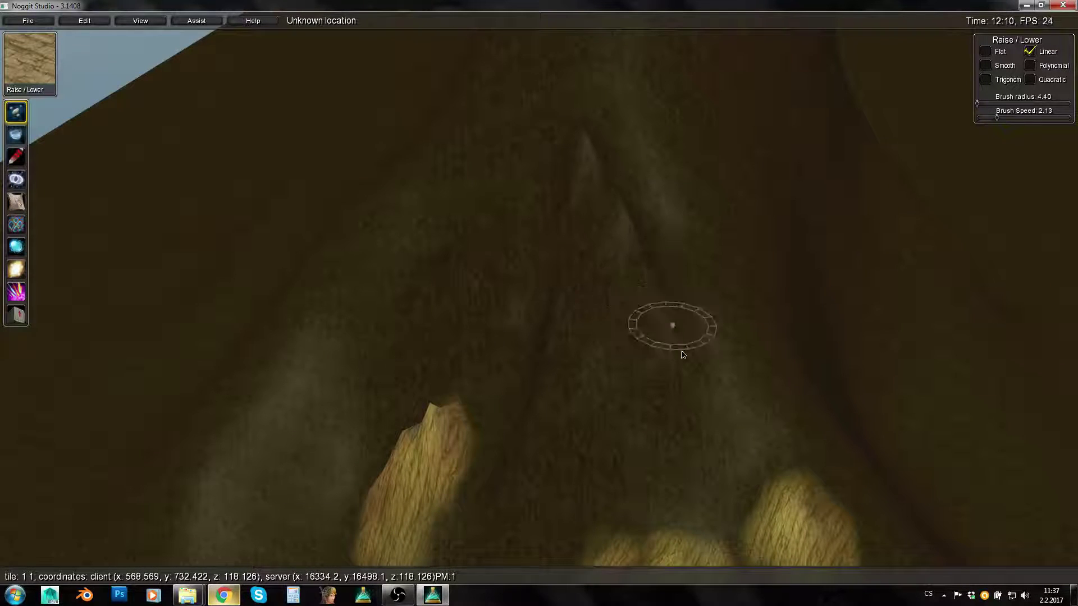
# Continue raising the ridges higher up the bare slope with Raise / Lower
pyautogui.press('d')
pyautogui.press('w')
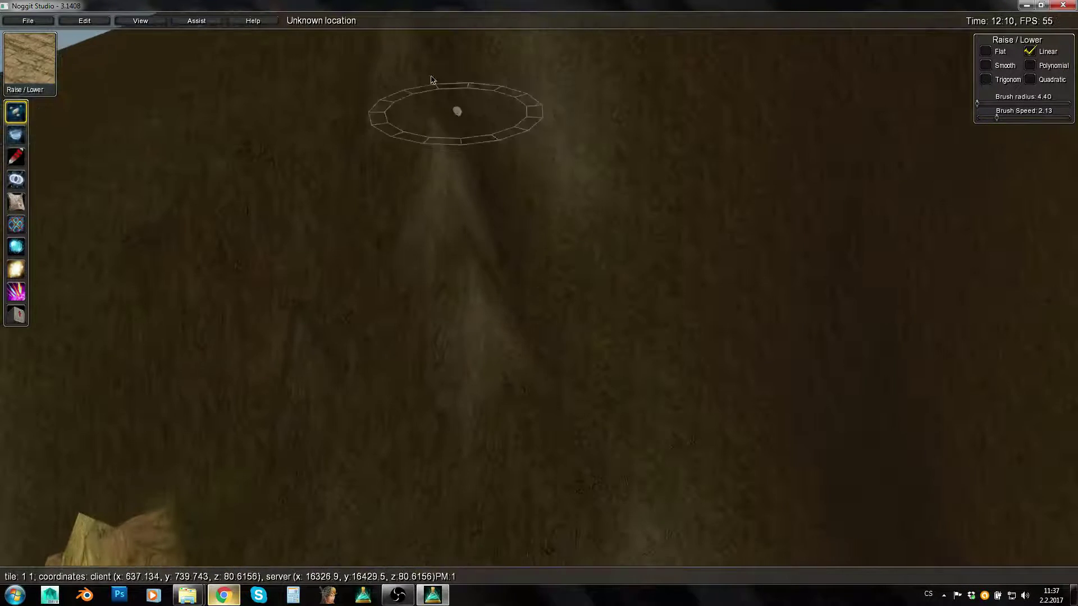
pyautogui.press('s')
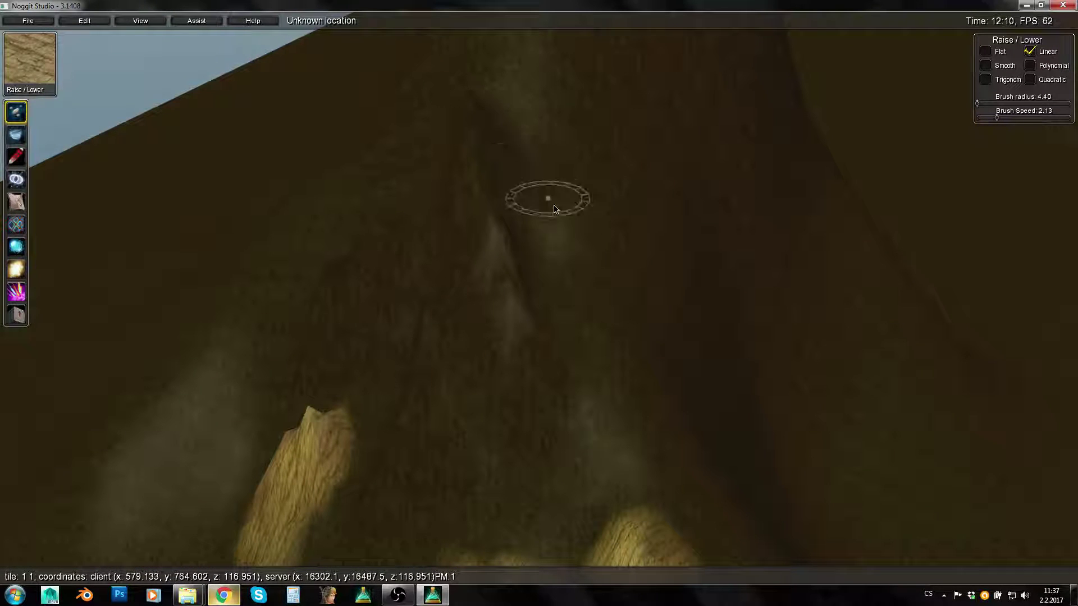
pyautogui.press('w')
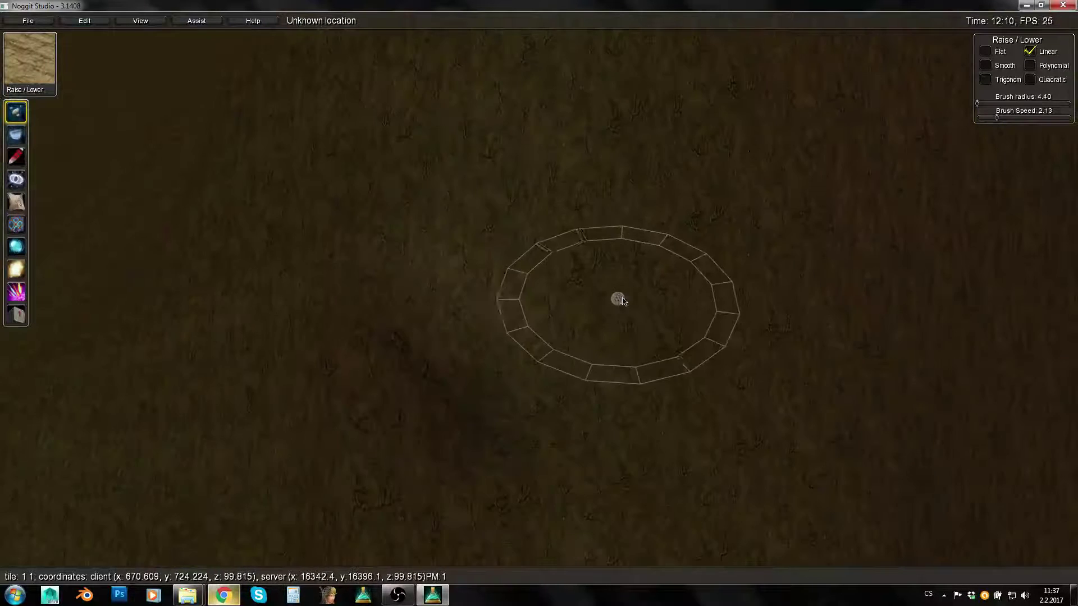
pyautogui.press('w')
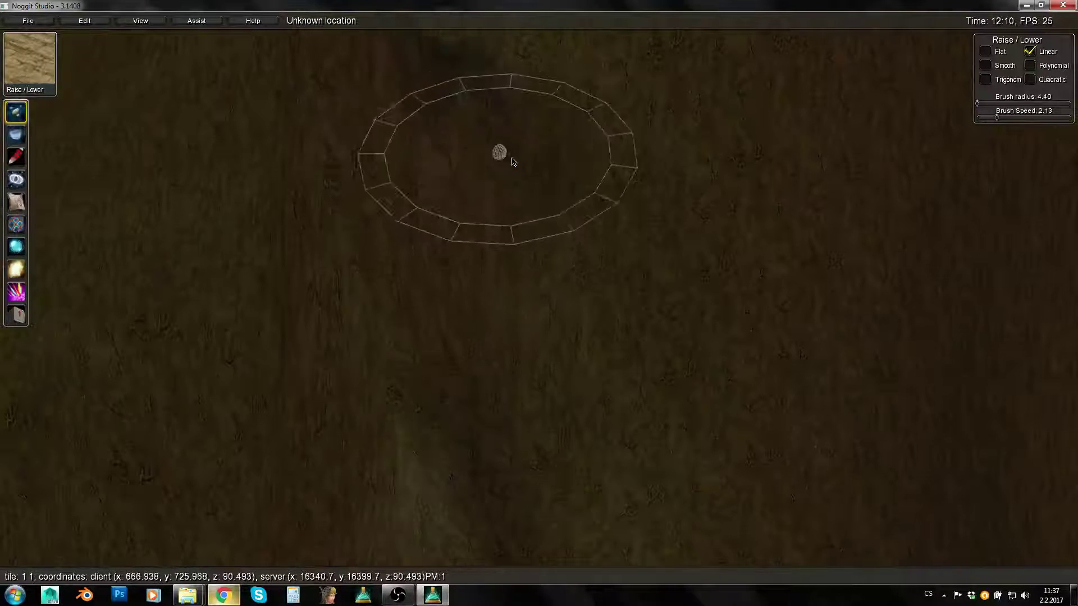
pyautogui.moveTo(590, 221)
pyautogui.mouseDown(button='right')
pyautogui.moveTo(623, 269)
pyautogui.moveTo(589, 163)
pyautogui.moveTo(637, 258)
pyautogui.moveTo(632, 347)
pyautogui.mouseUp(button='right')
pyautogui.press('s')
# Turn on the wireframe display and raise the terrain along the long edge of the upper ridge
pyautogui.click(144, 21)
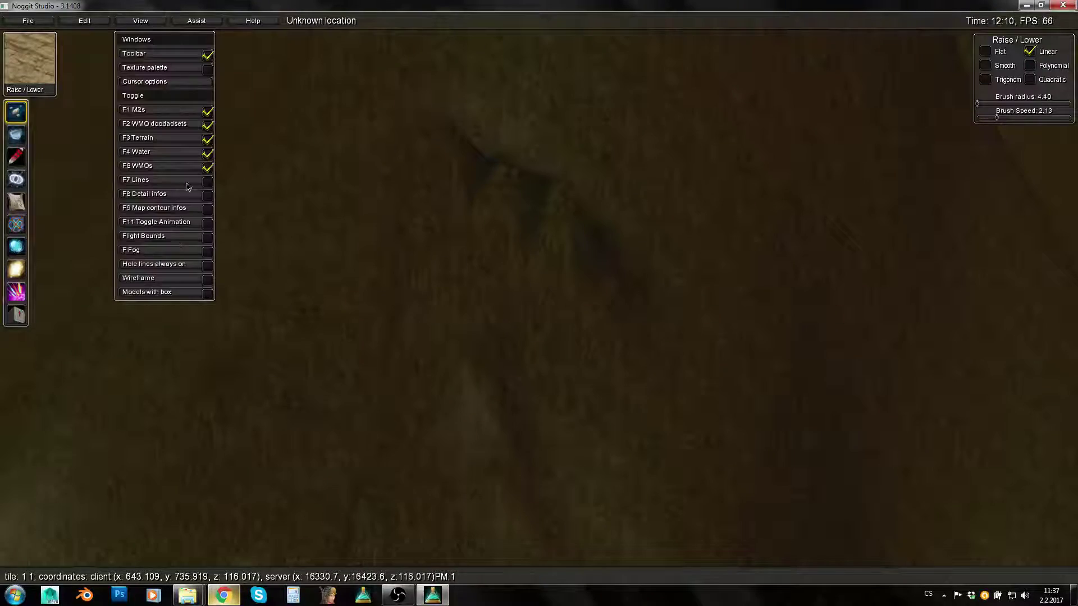
pyautogui.click(207, 282)
pyautogui.press('w')
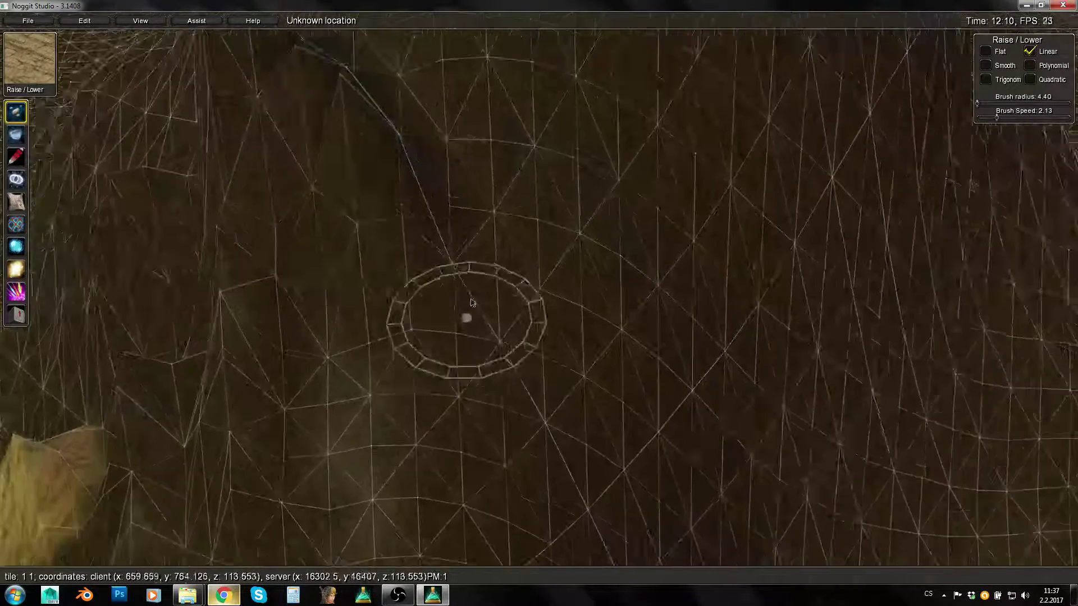
pyautogui.moveTo(361, 128)
pyautogui.keyDown('shift'); pyautogui.mouseDown()
pyautogui.moveTo(507, 361)
pyautogui.moveTo(373, 91)
pyautogui.moveTo(509, 306)
pyautogui.moveTo(579, 483)
pyautogui.mouseUp(); pyautogui.keyUp('shift')
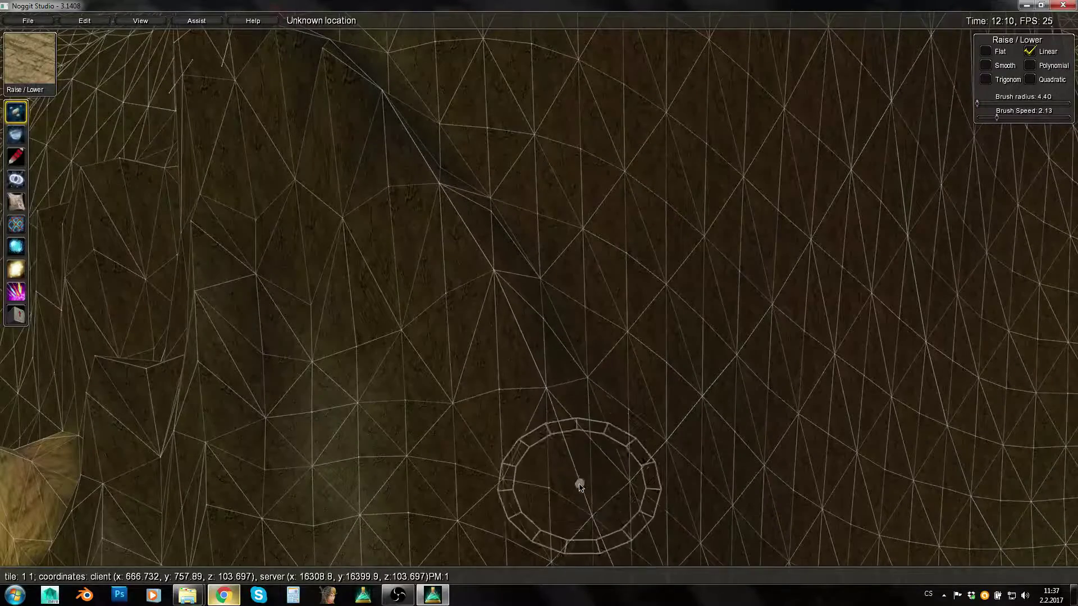
# Raise the slope between the upper ridge and the narrow outcrop, and turn the wireframe display off
pyautogui.press('s')
pyautogui.press('w')
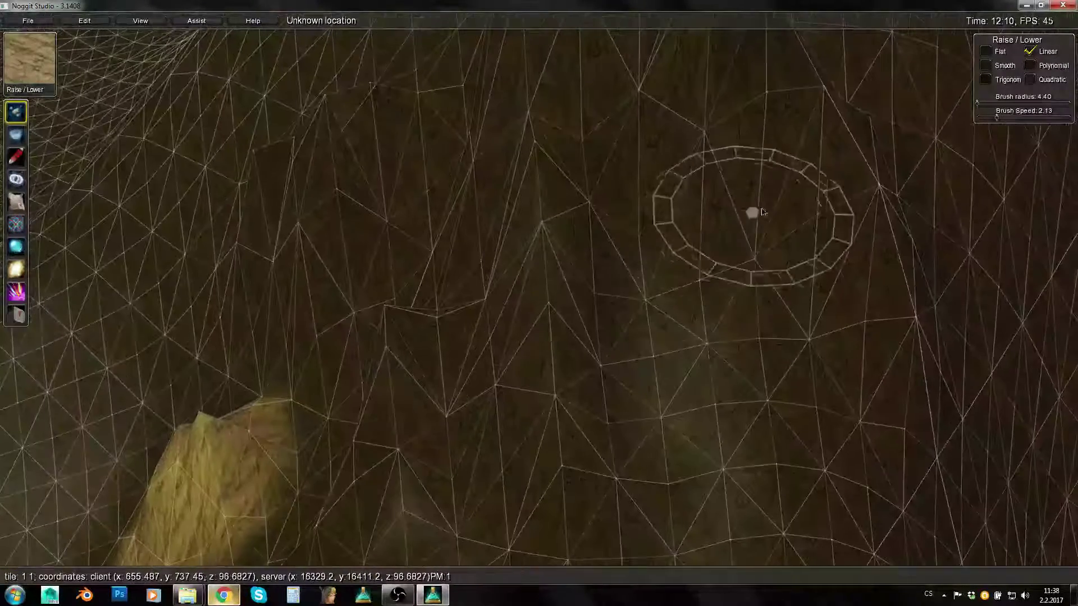
pyautogui.moveTo(769, 204)
pyautogui.keyDown('shift'); pyautogui.mouseDown()
pyautogui.moveTo(739, 295)
pyautogui.moveTo(751, 247)
pyautogui.moveTo(678, 393)
pyautogui.moveTo(783, 181)
pyautogui.moveTo(672, 396)
pyautogui.mouseUp(); pyautogui.keyUp('shift')
pyautogui.press('s')
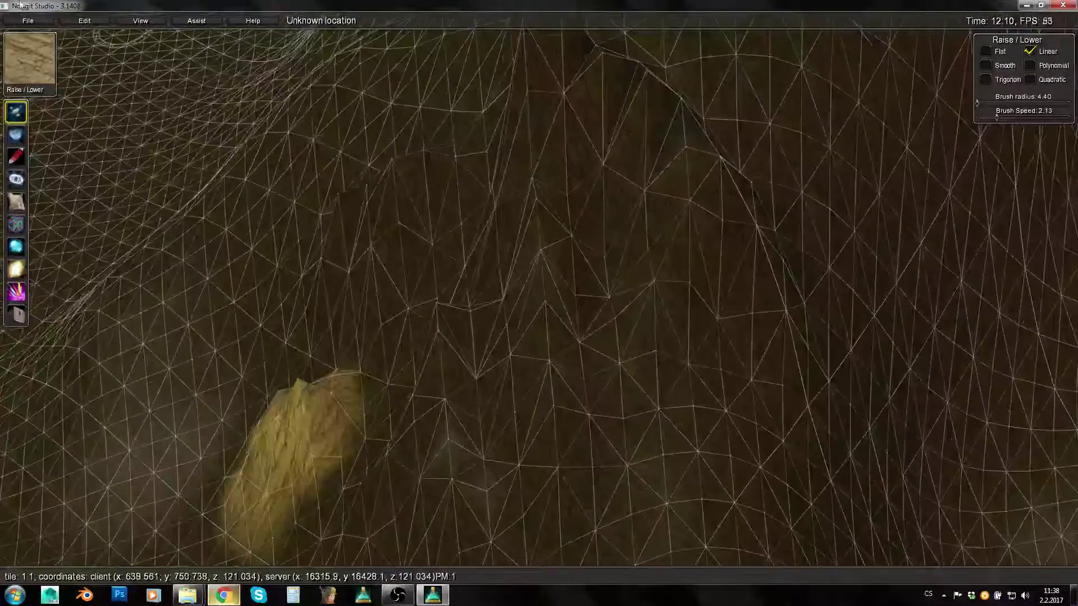
pyautogui.click(130, 21)
pyautogui.click(185, 272)
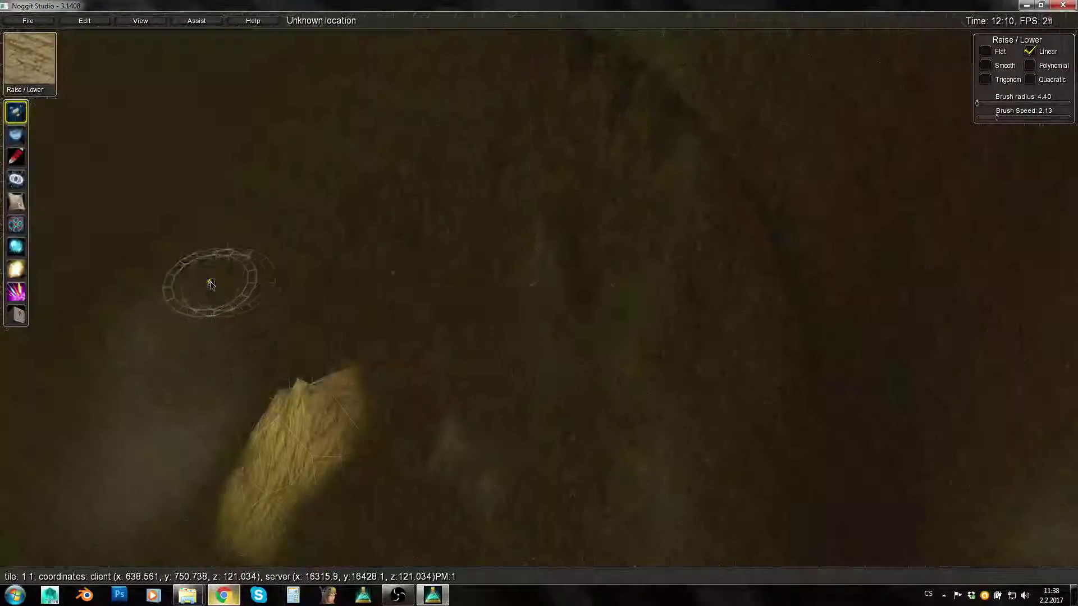
# Raise the crest of the bare ridge above the outcrops with several more Raise / Lower strokes
pyautogui.press('w')
pyautogui.moveTo(511, 295)
pyautogui.mouseDown(button='right')
pyautogui.moveTo(521, 242)
pyautogui.moveTo(758, 262)
pyautogui.mouseUp(button='right')
pyautogui.press('a')
pyautogui.keyDown('shift'); pyautogui.moveTo(758, 263); pyautogui.dragTo(681, 207); pyautogui.keyUp('shift')
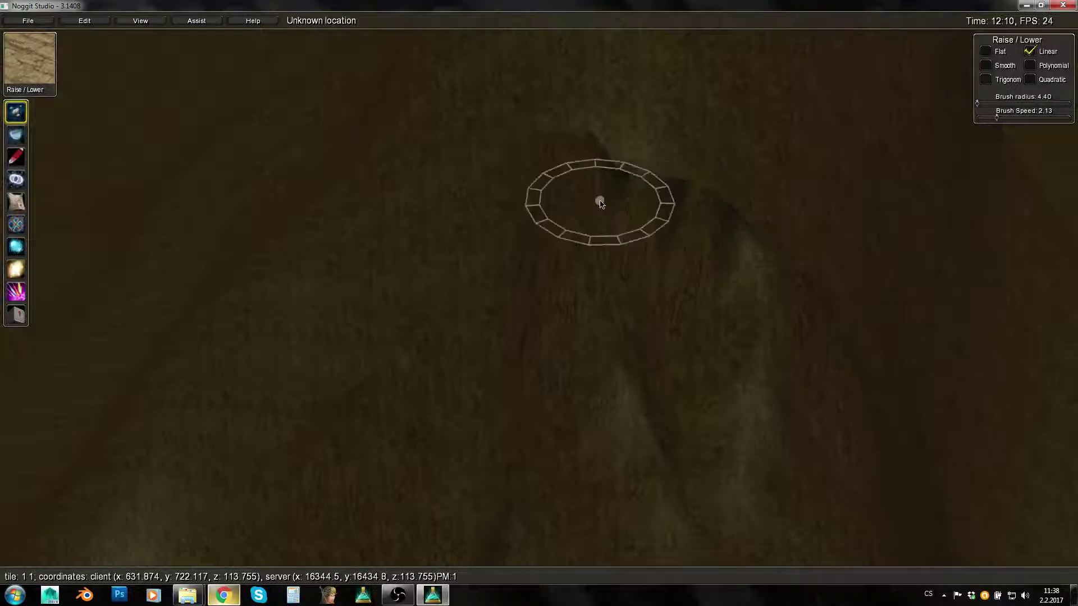
pyautogui.press('w')
pyautogui.moveTo(600, 203); pyautogui.dragTo(493, 168, button='right')
pyautogui.moveTo(476, 202)
pyautogui.keyDown('shift'); pyautogui.mouseDown()
pyautogui.moveTo(471, 248)
pyautogui.moveTo(538, 238)
pyautogui.mouseUp(); pyautogui.keyUp('shift')
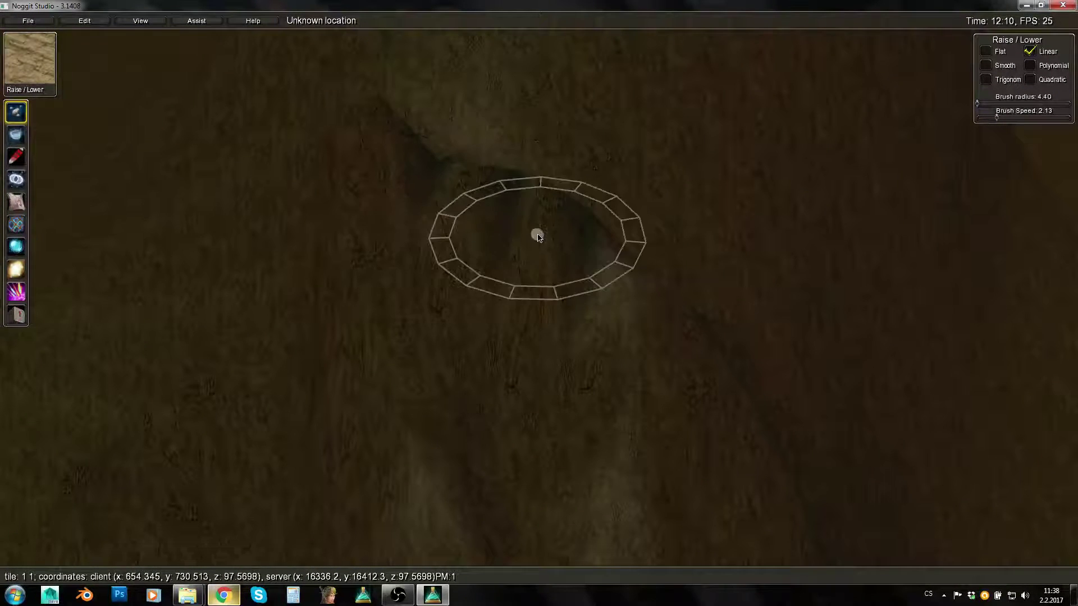
pyautogui.press('2')
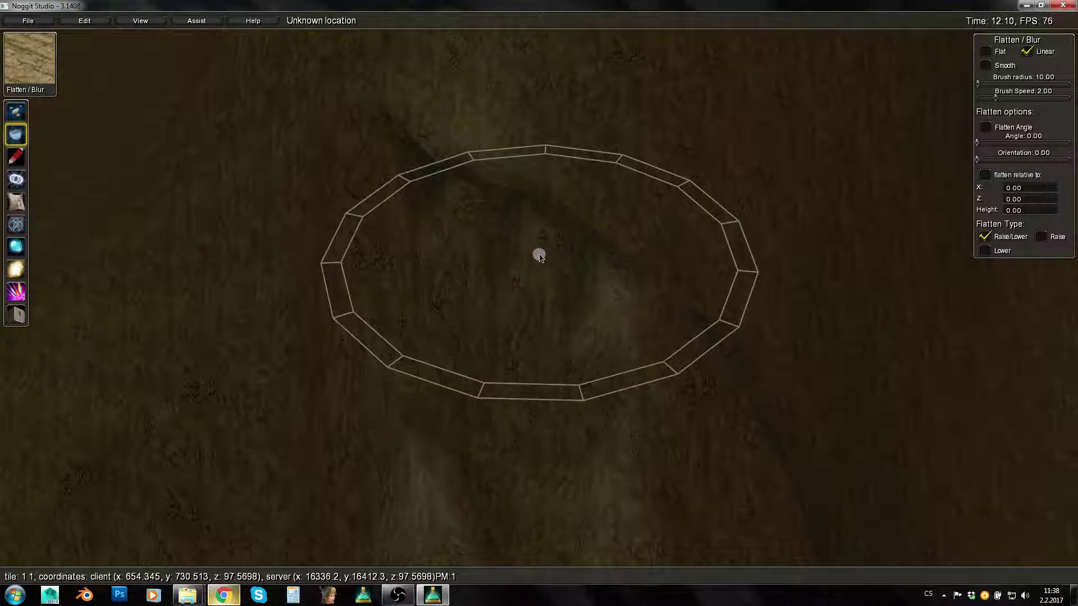
pyautogui.press('1')
pyautogui.moveTo(478, 208)
pyautogui.keyDown('shift'); pyautogui.mouseDown()
pyautogui.moveTo(474, 195)
pyautogui.moveTo(506, 262)
pyautogui.moveTo(552, 301)
pyautogui.moveTo(547, 314)
pyautogui.moveTo(655, 332)
pyautogui.moveTo(677, 313)
pyautogui.moveTo(469, 217)
pyautogui.moveTo(426, 224)
pyautogui.moveTo(423, 320)
pyautogui.moveTo(503, 291)
pyautogui.mouseUp(); pyautogui.keyUp('shift')
# Inspect the sculpted ridges and the outcrops below them from several angles
pyautogui.press('s')
pyautogui.moveTo(654, 274); pyautogui.dragTo(907, 306, button='right')
pyautogui.press('a')
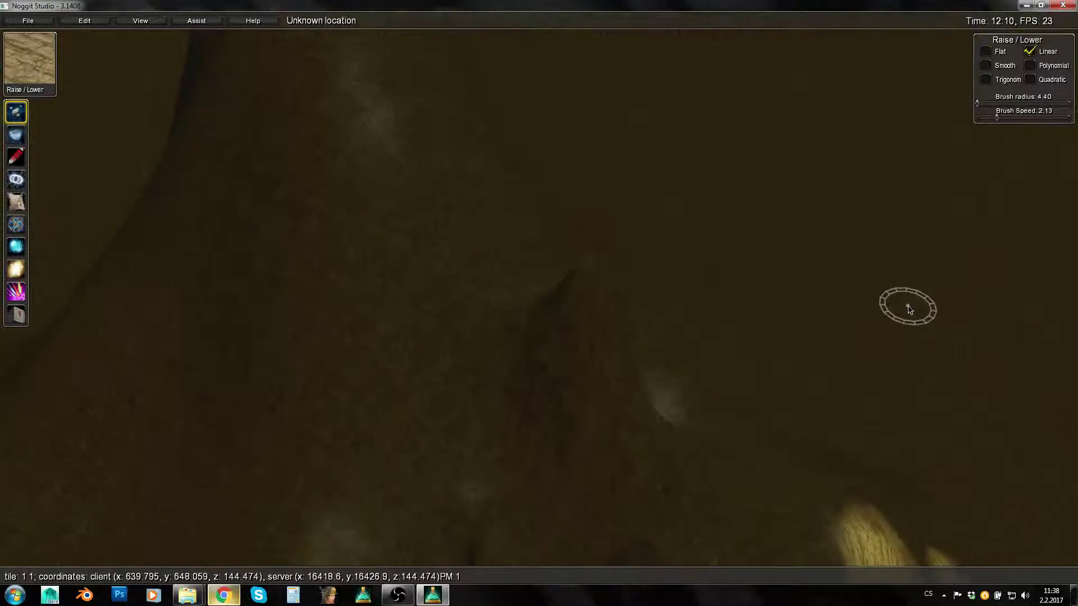
pyautogui.moveTo(584, 268); pyautogui.dragTo(662, 281, button='right')
pyautogui.press('s')
pyautogui.press('w')
pyautogui.moveTo(824, 275)
pyautogui.mouseDown(button='right')
pyautogui.moveTo(502, 224)
pyautogui.moveTo(679, 243)
pyautogui.moveTo(765, 281)
pyautogui.mouseUp(button='right')
pyautogui.press('s')
# Paint a narrow upright rock patch between the narrow outcrop and the large rock group with 3D Paint at radius 2.74
pyautogui.press('3')
pyautogui.press('w')
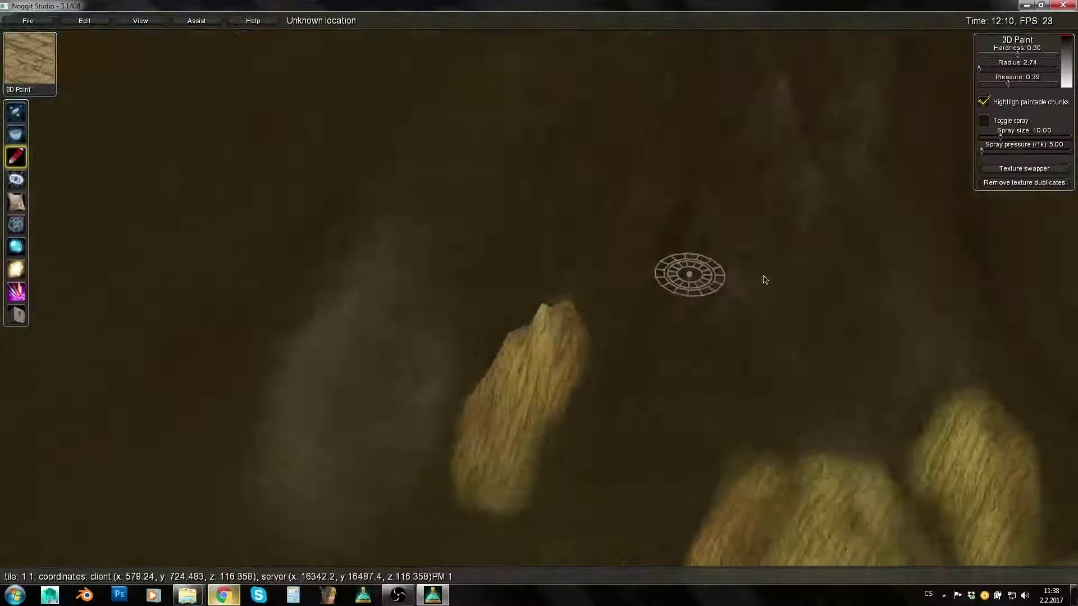
pyautogui.moveTo(738, 278)
pyautogui.keyDown('shift'); pyautogui.mouseDown()
pyautogui.moveTo(707, 392)
pyautogui.moveTo(660, 438)
pyautogui.moveTo(747, 336)
pyautogui.moveTo(760, 393)
pyautogui.moveTo(726, 435)
pyautogui.mouseUp(); pyautogui.keyUp('shift')
pyautogui.keyDown('shift'); pyautogui.moveTo(695, 321); pyautogui.dragTo(639, 367); pyautogui.keyUp('shift')
pyautogui.moveTo(639, 367); pyautogui.dragTo(883, 378, button='right')
pyautogui.press('a')
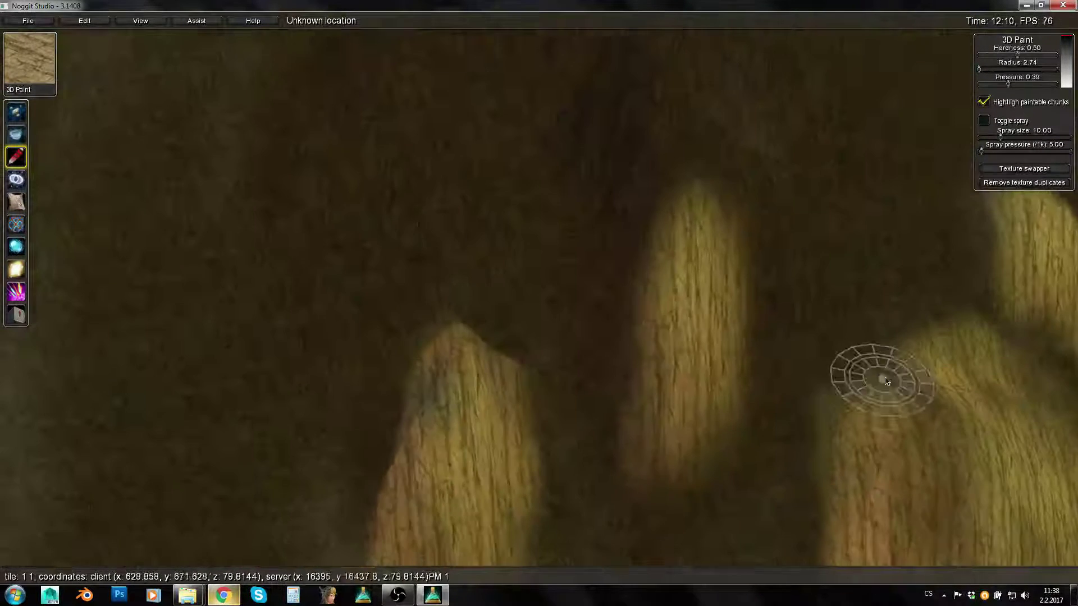
pyautogui.keyDown('shift'); pyautogui.moveTo(644, 298); pyautogui.dragTo(621, 305); pyautogui.keyUp('shift')
pyautogui.press('s')
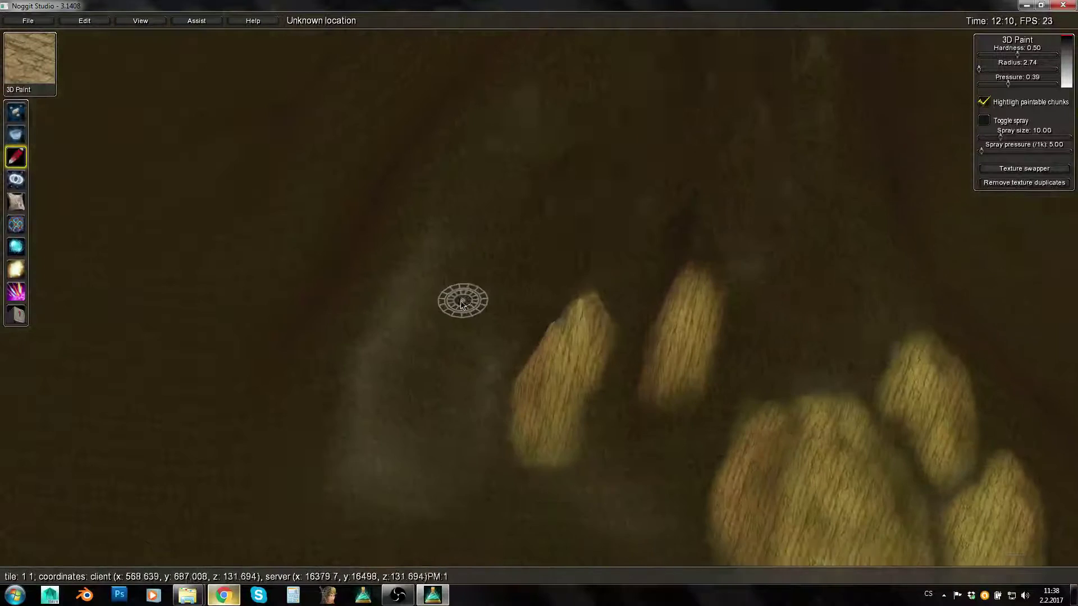
# Extend the new rock patch up to the ridge's pointed tip and down its other flank as a second lobe
pyautogui.press('w')
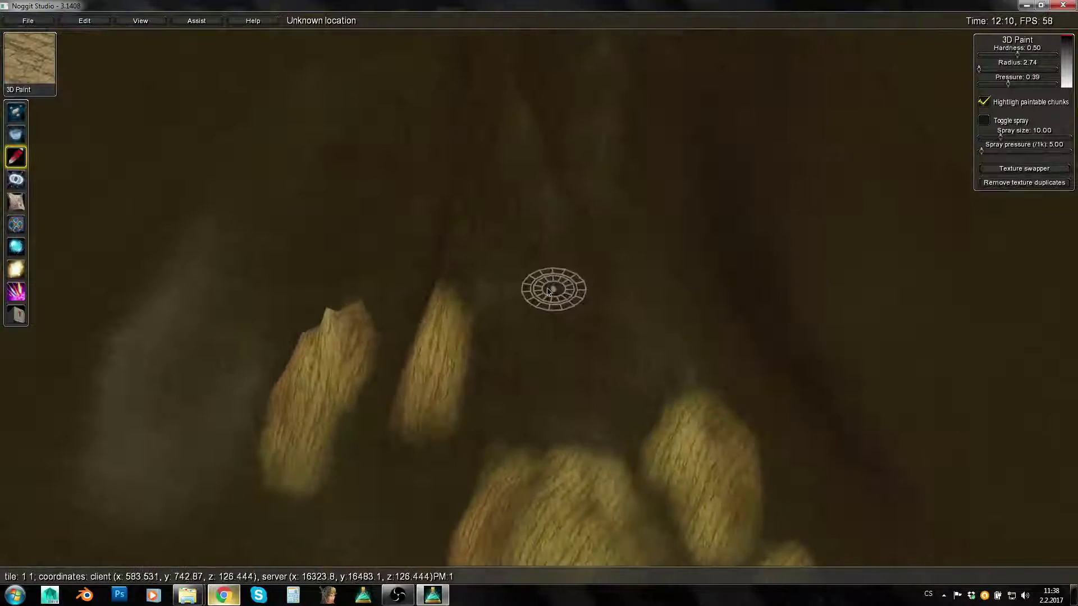
pyautogui.moveTo(491, 204)
pyautogui.keyDown('shift'); pyautogui.mouseDown()
pyautogui.moveTo(524, 407)
pyautogui.moveTo(520, 324)
pyautogui.moveTo(442, 368)
pyautogui.mouseUp(); pyautogui.keyUp('shift')
pyautogui.moveTo(442, 368); pyautogui.dragTo(743, 355, button='right')
pyautogui.press('a')
pyautogui.keyDown('shift'); pyautogui.moveTo(582, 251); pyautogui.dragTo(548, 231); pyautogui.keyUp('shift')
pyautogui.press('q')
pyautogui.moveTo(548, 231); pyautogui.dragTo(494, 373, button='right')
pyautogui.press('d')
pyautogui.press('e')
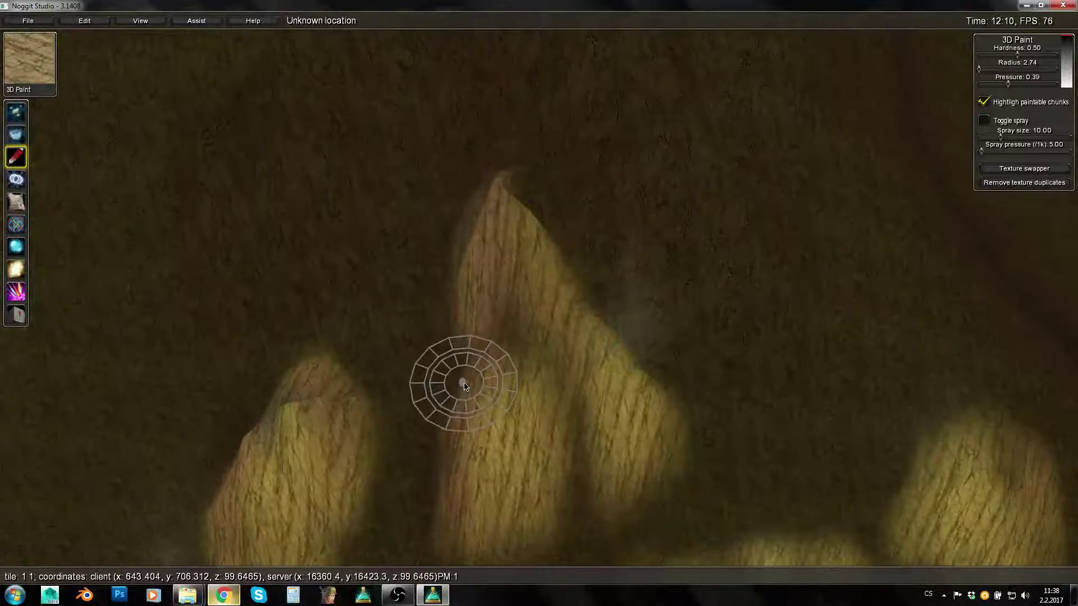
# Fill in the rock texture on the side of the pointed peak facing the narrow outcrop
pyautogui.press('q')
pyautogui.moveTo(594, 305); pyautogui.dragTo(318, 214, button='right')
pyautogui.press('d')
pyautogui.press('d')
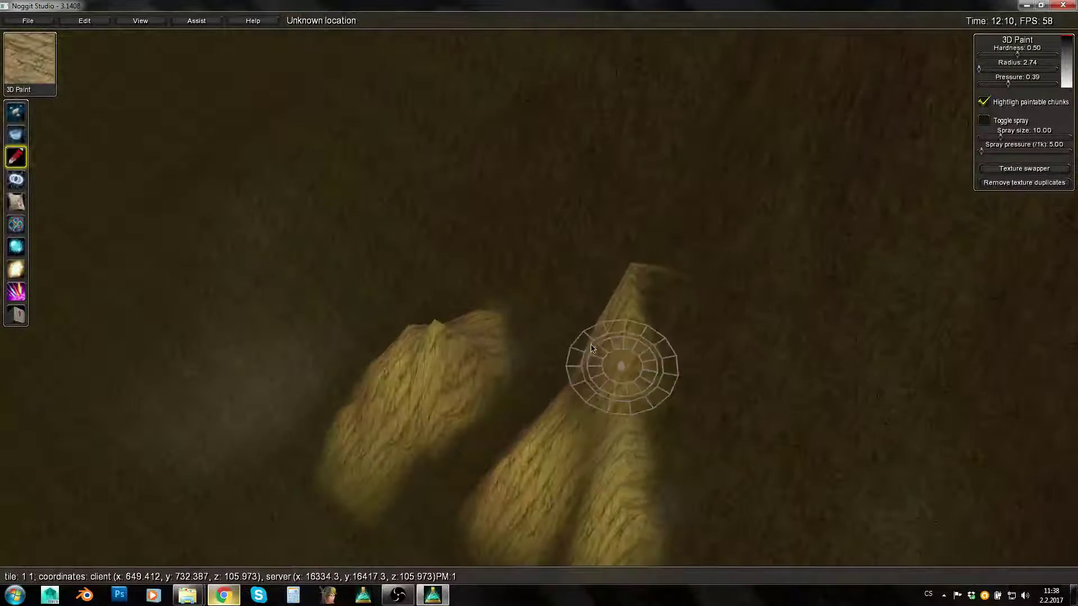
pyautogui.keyDown('shift'); pyautogui.moveTo(590, 350); pyautogui.dragTo(589, 316); pyautogui.keyUp('shift')
# Paint another rock patch over the ridge on the slope directly above the narrow outcrop
pyautogui.moveTo(589, 315); pyautogui.dragTo(392, 270, button='right')
pyautogui.press('w')
pyautogui.moveTo(639, 220)
pyautogui.keyDown('shift'); pyautogui.mouseDown()
pyautogui.moveTo(603, 287)
pyautogui.moveTo(668, 241)
pyautogui.moveTo(662, 259)
pyautogui.moveTo(652, 189)
pyautogui.mouseUp(); pyautogui.keyUp('shift')
pyautogui.moveTo(532, 315)
pyautogui.keyDown('shift'); pyautogui.mouseDown()
pyautogui.moveTo(704, 192)
pyautogui.moveTo(594, 183)
pyautogui.moveTo(561, 196)
pyautogui.mouseUp(); pyautogui.keyUp('shift')
pyautogui.press('a')
pyautogui.moveTo(494, 309); pyautogui.dragTo(949, 275, button='right')
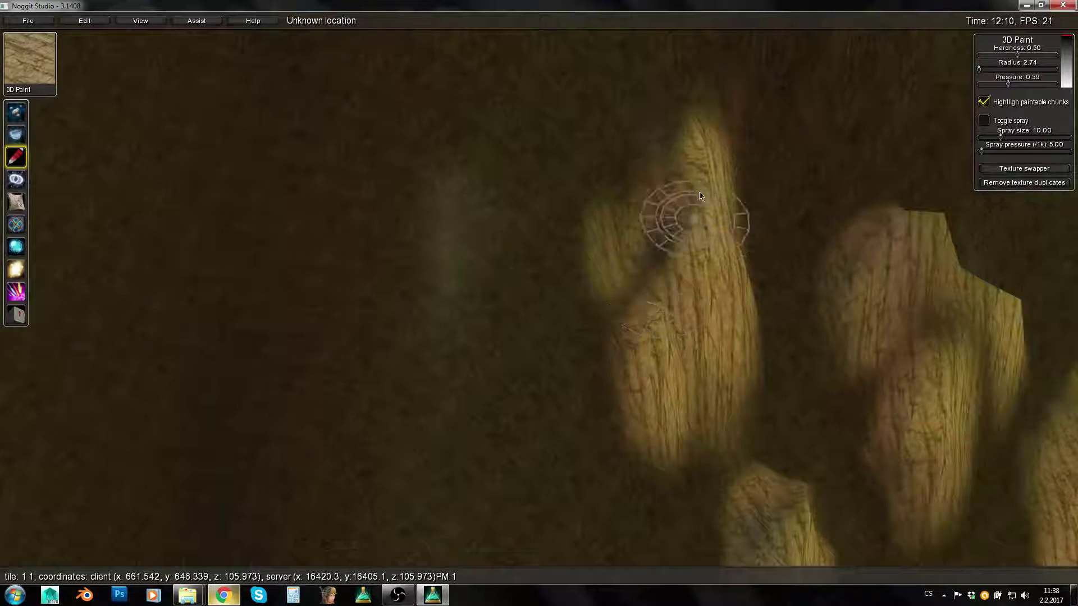
pyautogui.keyDown('shift'); pyautogui.moveTo(672, 207); pyautogui.dragTo(784, 413); pyautogui.keyUp('shift')
# Inspect the painted rock patches from a distance, up close and from the side
pyautogui.press('s')
pyautogui.moveTo(784, 413); pyautogui.dragTo(580, 380, button='right')
pyautogui.press('w')
pyautogui.press('a')
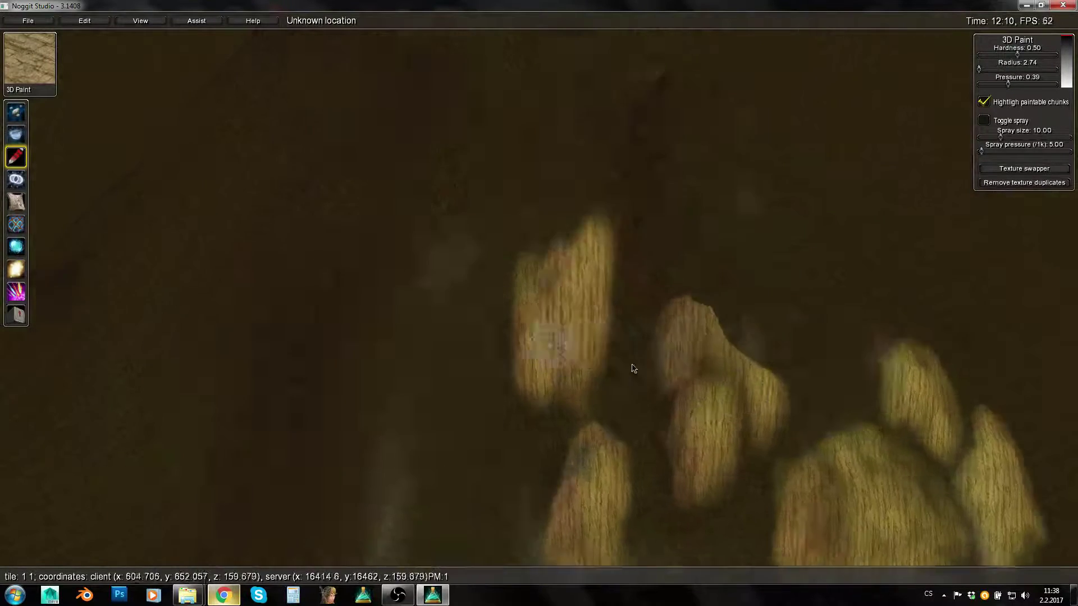
pyautogui.press('s')
pyautogui.moveTo(680, 394); pyautogui.dragTo(722, 469, button='right')
pyautogui.press('w')
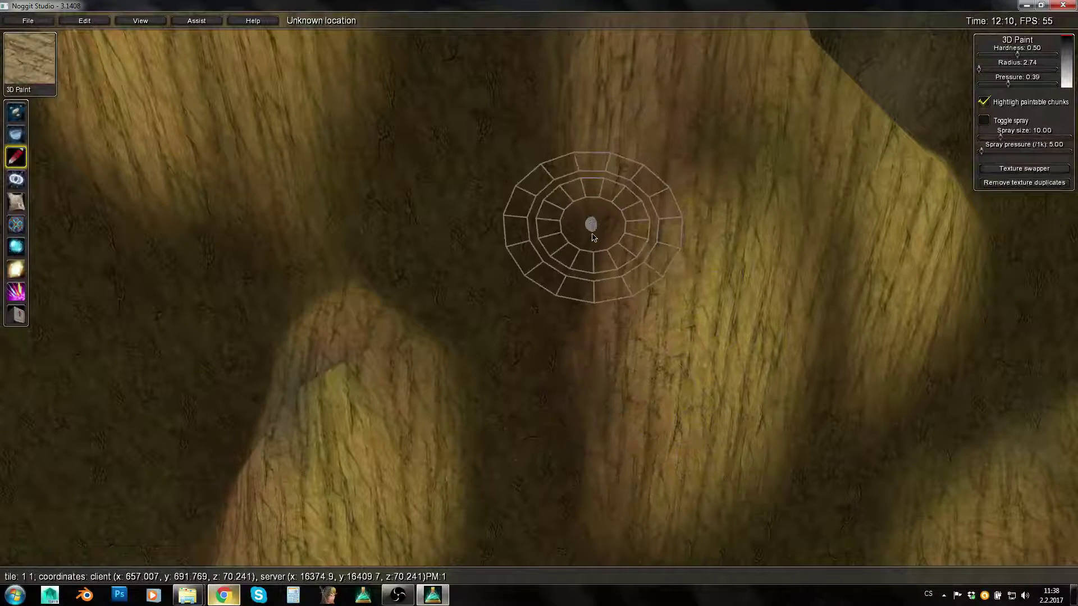
pyautogui.press('s')
pyautogui.press('d')
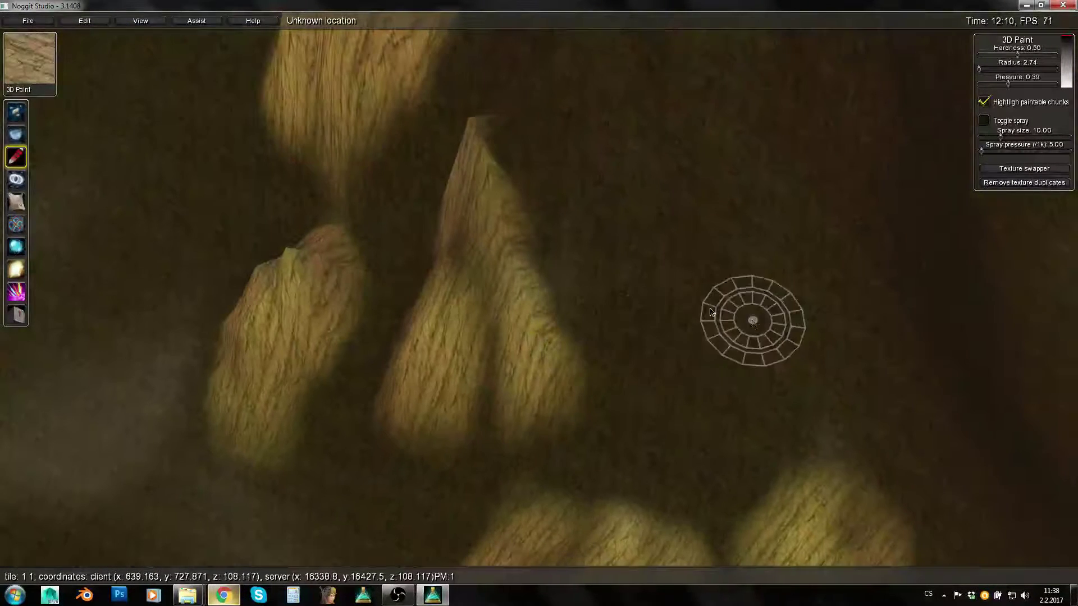
# Paint a tall rock patch on the bare slope beside the two-lobed peak and extend it upward
pyautogui.moveTo(634, 298); pyautogui.dragTo(625, 217, button='right')
pyautogui.press('w')
pyautogui.moveTo(608, 183)
pyautogui.mouseDown()
pyautogui.moveTo(611, 264)
pyautogui.moveTo(683, 351)
pyautogui.moveTo(664, 365)
pyautogui.moveTo(717, 352)
pyautogui.mouseUp()
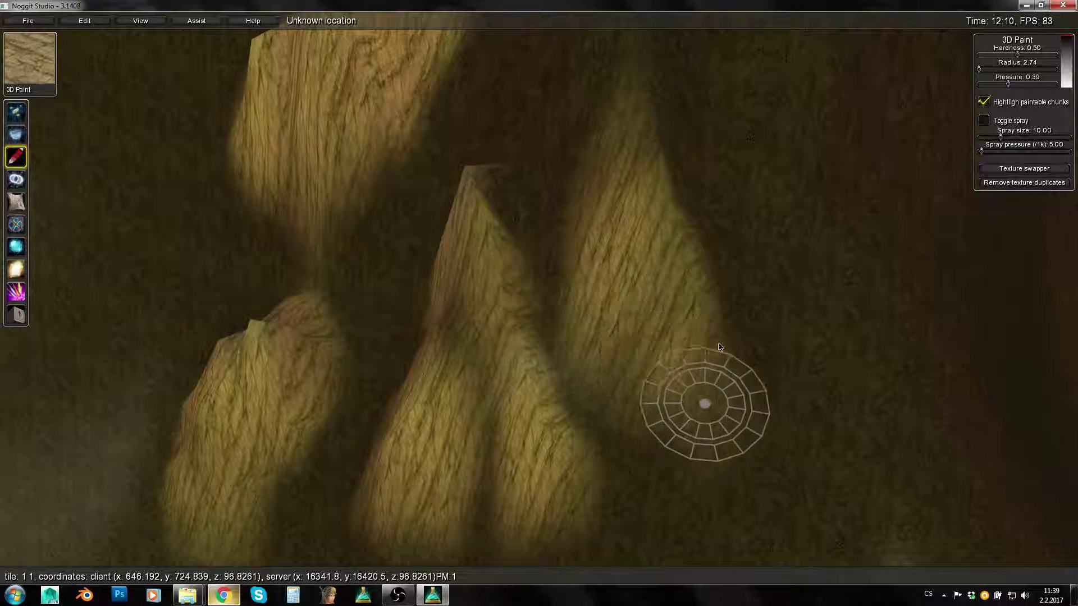
pyautogui.press('d')
pyautogui.moveTo(716, 348)
pyautogui.mouseDown(button='right')
pyautogui.moveTo(594, 357)
pyautogui.moveTo(527, 340)
pyautogui.mouseUp(button='right')
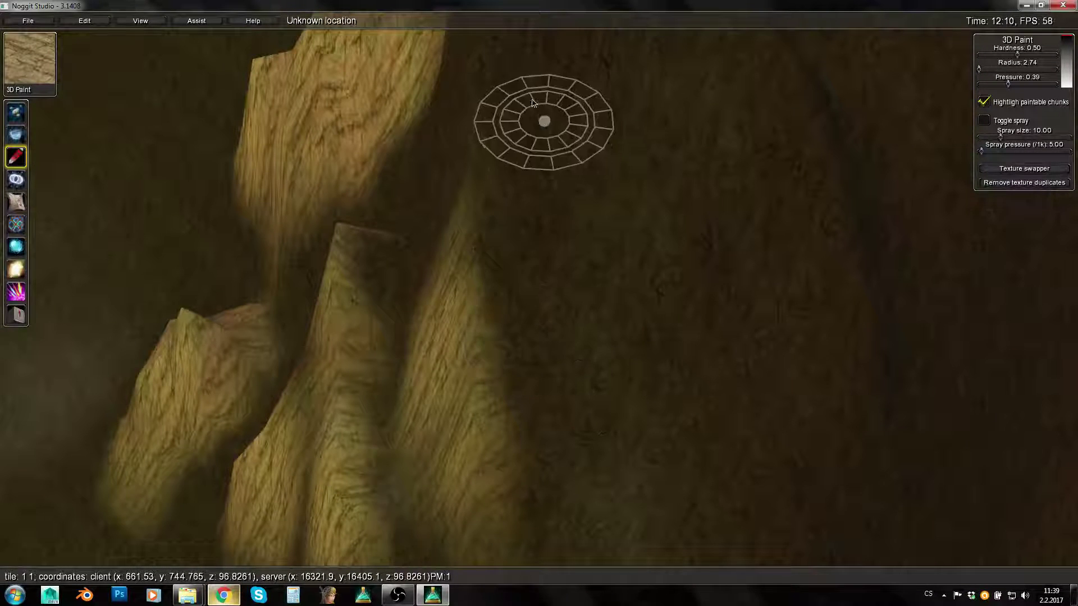
pyautogui.moveTo(525, 70)
pyautogui.mouseDown()
pyautogui.moveTo(510, 192)
pyautogui.moveTo(507, 174)
pyautogui.mouseUp()
# Widen the tall rock patch across the slope toward the patch above the narrow outcrop
pyautogui.press('a')
pyautogui.press('w')
pyautogui.moveTo(506, 173); pyautogui.dragTo(757, 245, button='right')
pyautogui.moveTo(756, 245)
pyautogui.mouseDown()
pyautogui.moveTo(705, 263)
pyautogui.moveTo(699, 225)
pyautogui.moveTo(623, 238)
pyautogui.moveTo(549, 289)
pyautogui.mouseUp()
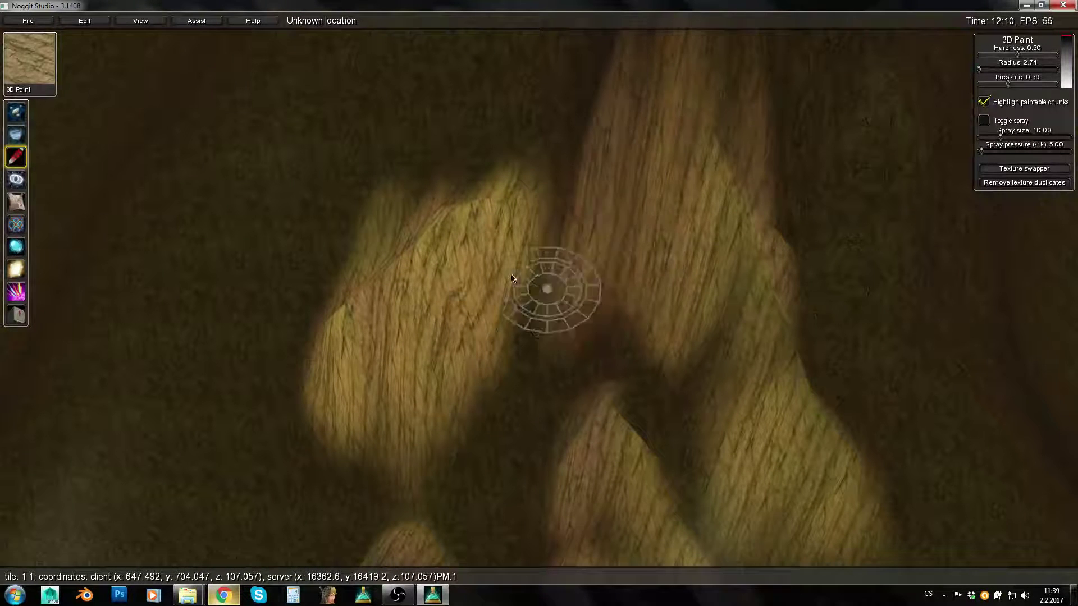
# Extend the rock texture up the tall ridge to its summit and fill in the area around the tip
pyautogui.moveTo(548, 289); pyautogui.dragTo(857, 227, button='right')
pyautogui.moveTo(617, 195); pyautogui.dragTo(695, 76)
pyautogui.press('q')
pyautogui.press('w')
pyautogui.moveTo(724, 168); pyautogui.dragTo(486, 250, button='right')
pyautogui.moveTo(486, 250)
pyautogui.keyDown('shift'); pyautogui.mouseDown()
pyautogui.moveTo(568, 142)
pyautogui.moveTo(535, 162)
pyautogui.mouseUp(); pyautogui.keyUp('shift')
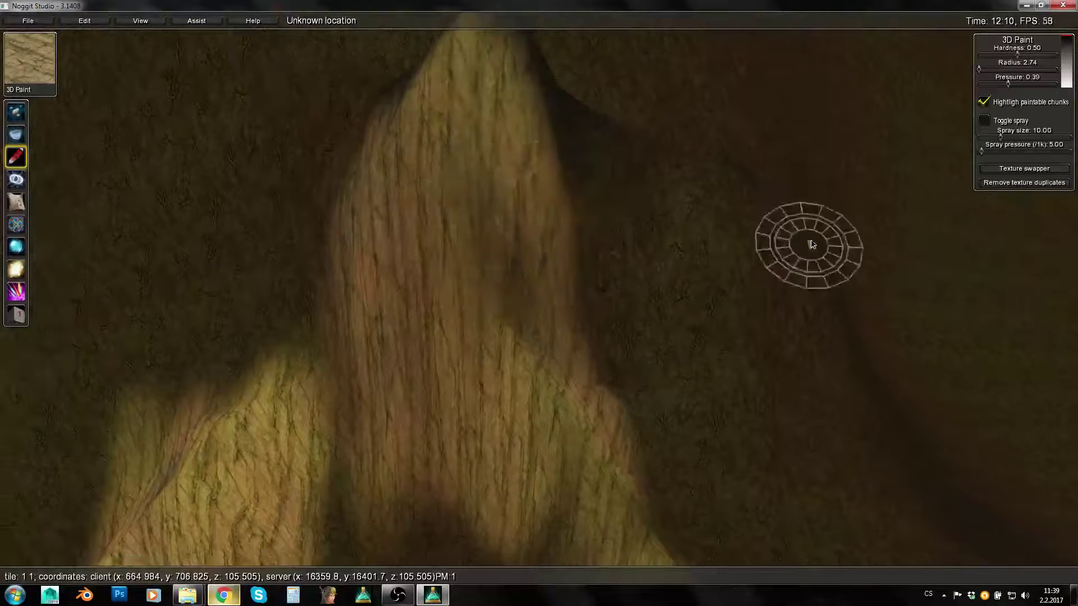
pyautogui.press('d')
pyautogui.moveTo(811, 243); pyautogui.dragTo(142, 258, button='right')
pyautogui.press('s')
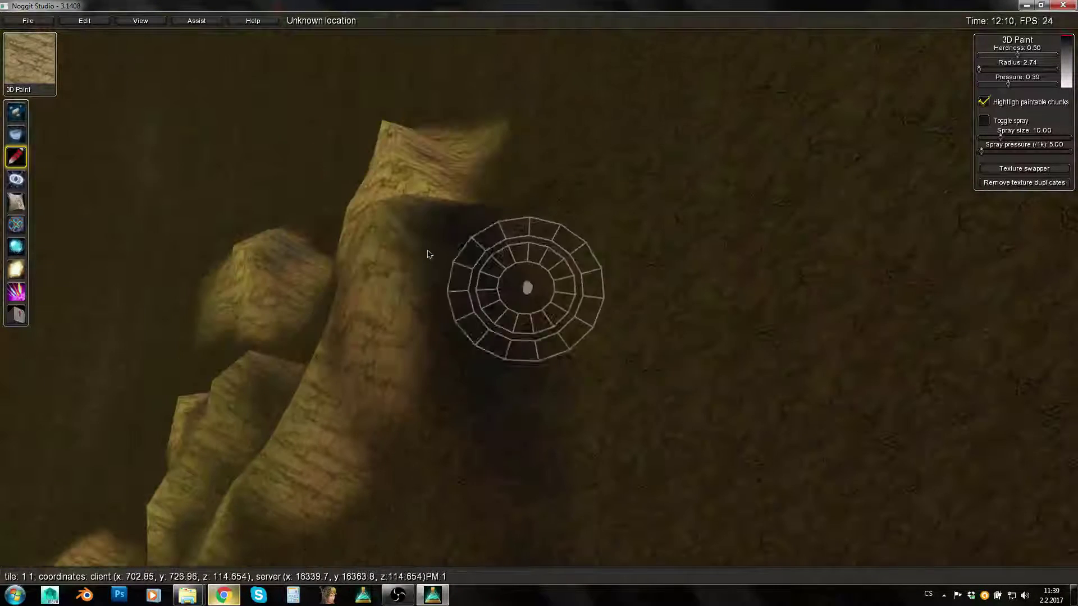
# Paint the rock texture down the shaded side of the tall peak and along a long lobe descending its slope
pyautogui.moveTo(428, 253)
pyautogui.keyDown('shift'); pyautogui.mouseDown()
pyautogui.moveTo(474, 275)
pyautogui.moveTo(436, 328)
pyautogui.moveTo(479, 476)
pyautogui.moveTo(409, 390)
pyautogui.moveTo(494, 357)
pyautogui.mouseUp(); pyautogui.keyUp('shift')
pyautogui.press('s')
pyautogui.press('a')
pyautogui.moveTo(533, 483); pyautogui.dragTo(729, 472, button='right')
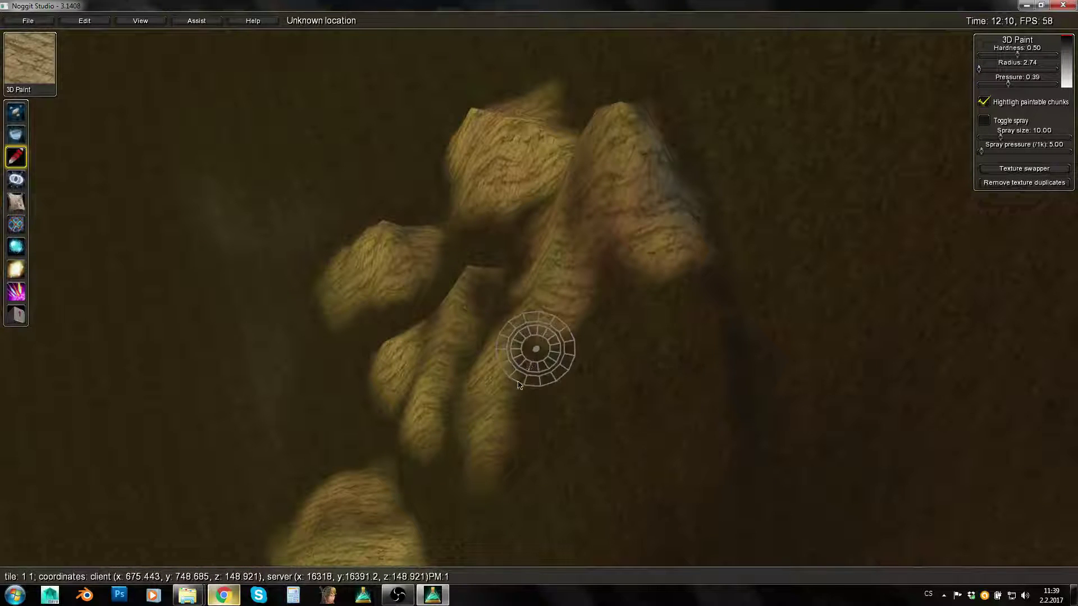
pyautogui.moveTo(647, 360)
pyautogui.keyDown('shift'); pyautogui.mouseDown()
pyautogui.moveTo(618, 314)
pyautogui.moveTo(672, 320)
pyautogui.moveTo(698, 387)
pyautogui.moveTo(698, 449)
pyautogui.moveTo(717, 300)
pyautogui.mouseUp(); pyautogui.keyUp('shift')
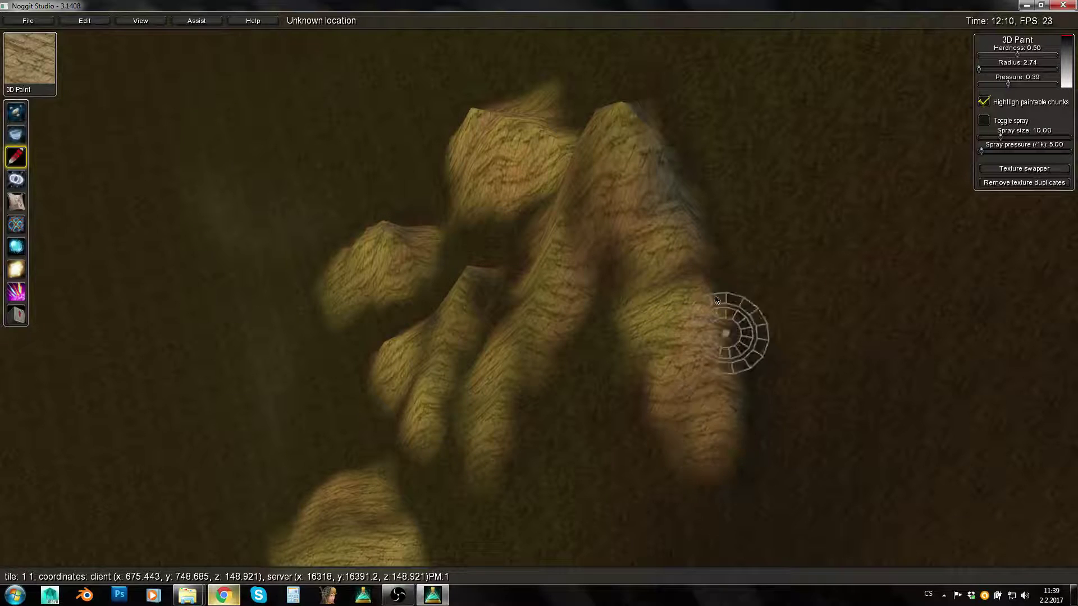
# Inspect the painted rock patches from above, up close and from a distance
pyautogui.press('a')
pyautogui.moveTo(705, 453); pyautogui.dragTo(976, 231, button='right')
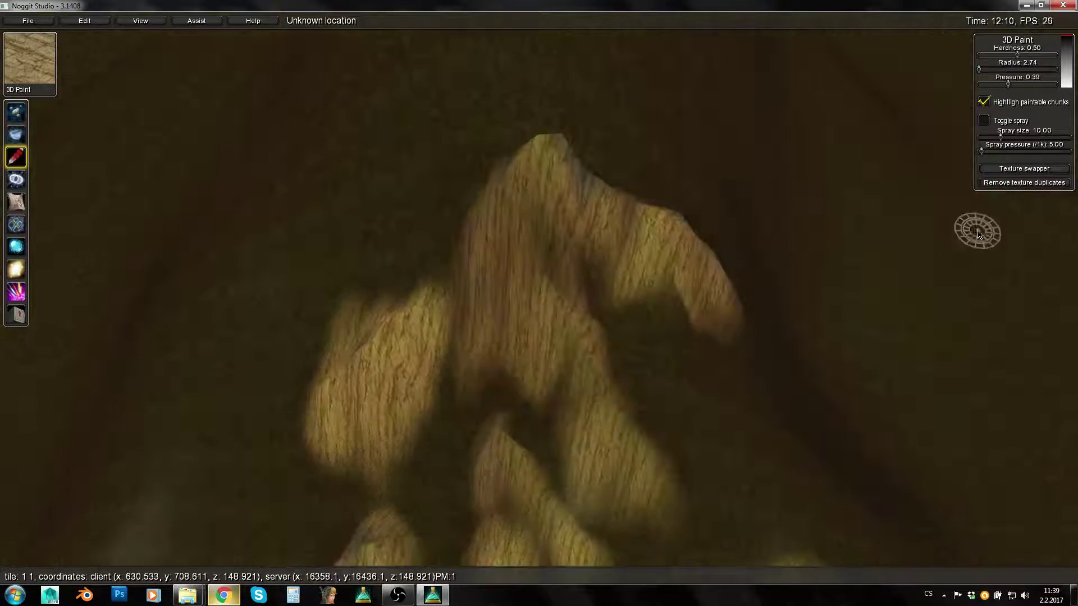
pyautogui.press('w')
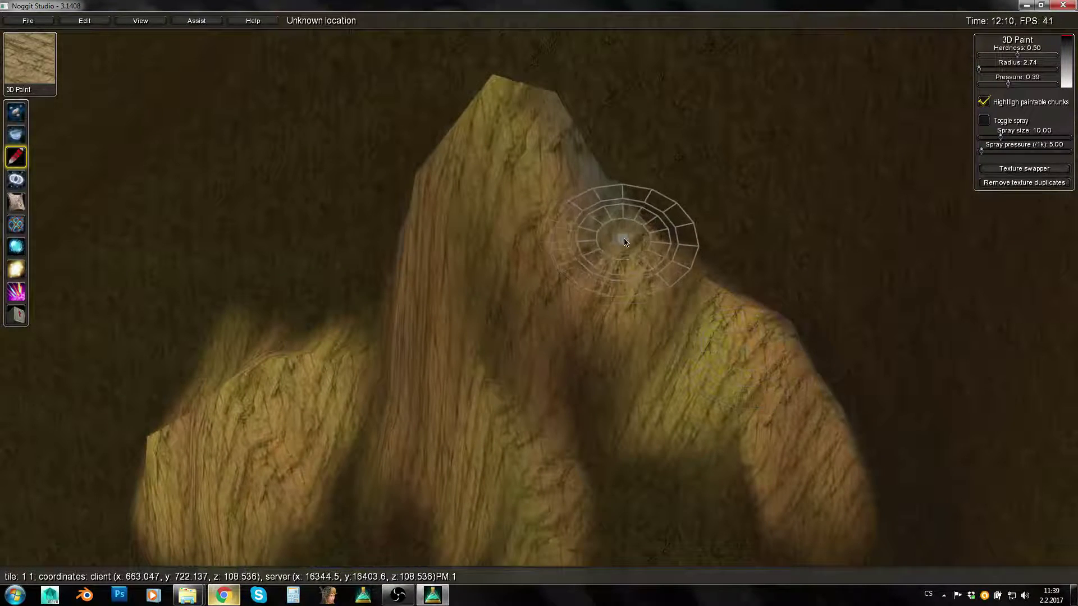
pyautogui.press('s')
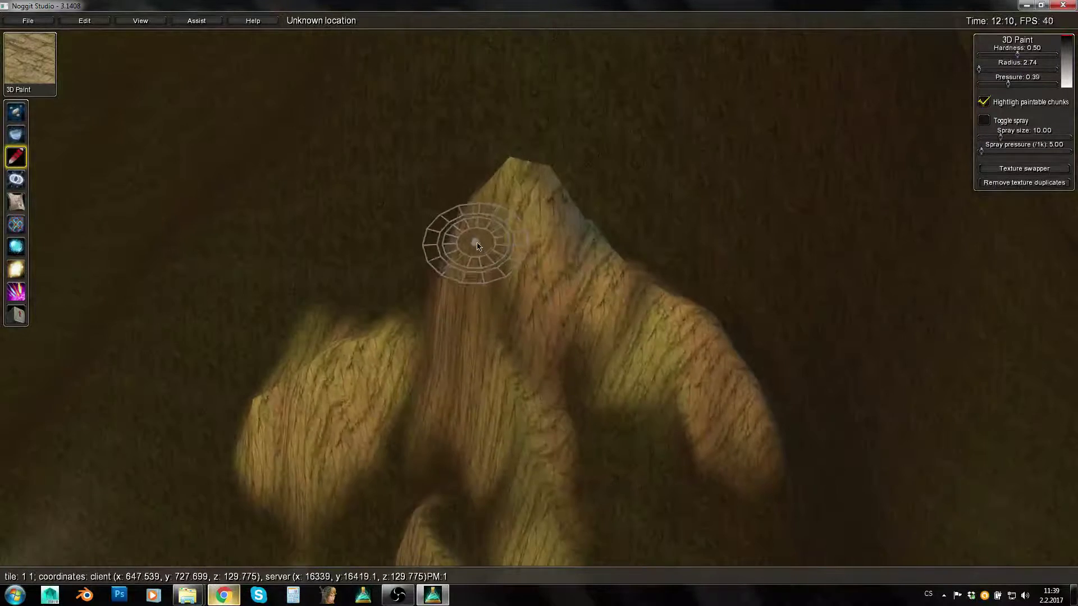
pyautogui.moveTo(477, 246); pyautogui.dragTo(778, 219, button='right')
pyautogui.press('s')
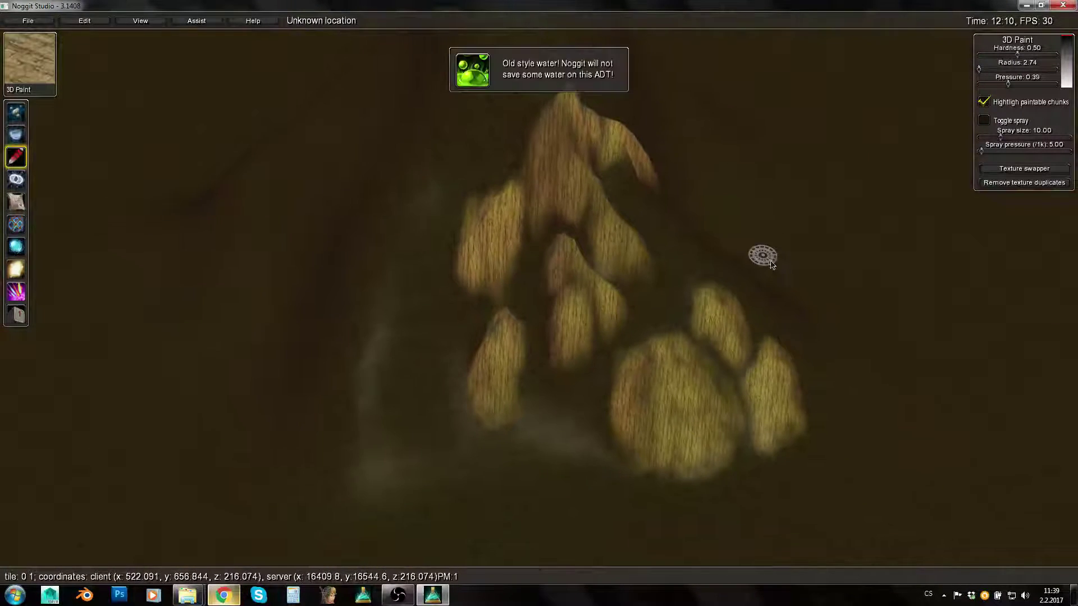
pyautogui.press('w')
# Choose the plain dark green grass texture and set the paint brush to radius 1.00 and pressure 0.33
pyautogui.press('x')
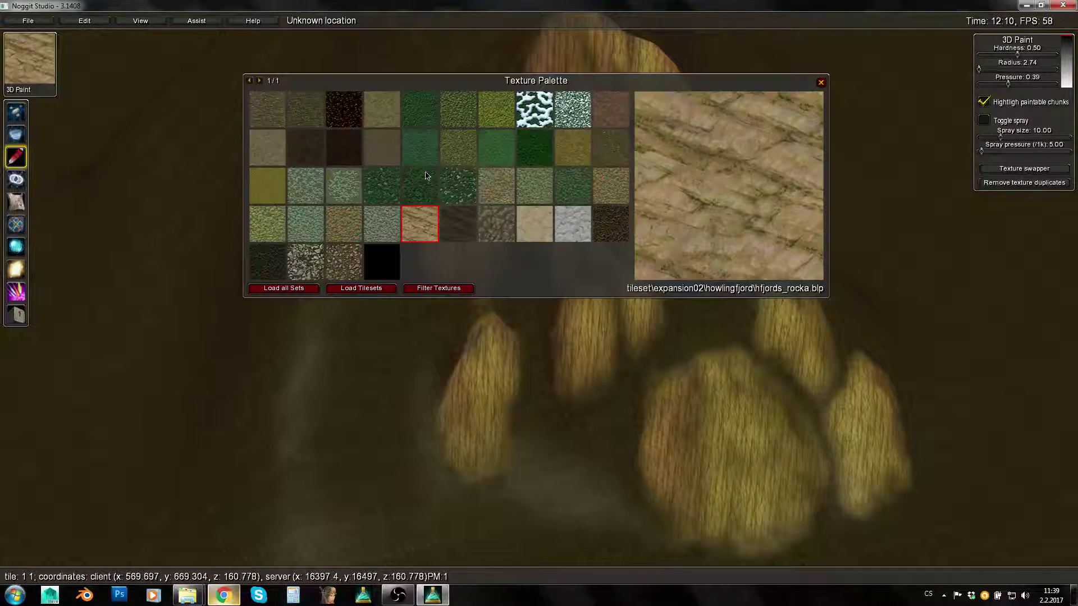
pyautogui.click(421, 192)
pyautogui.click(392, 181)
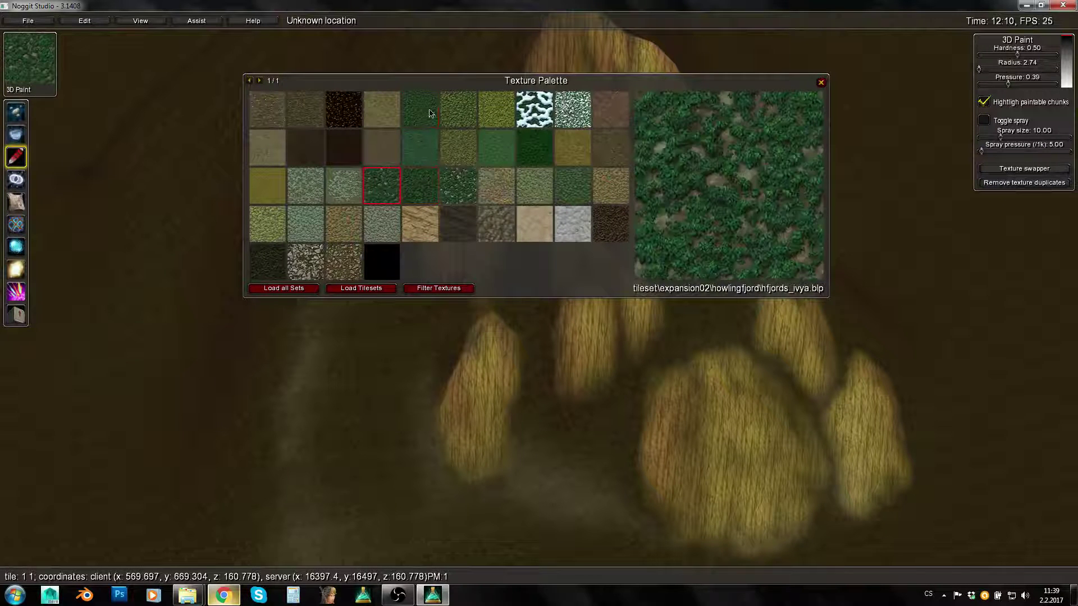
pyautogui.click(429, 112)
pyautogui.click(818, 81)
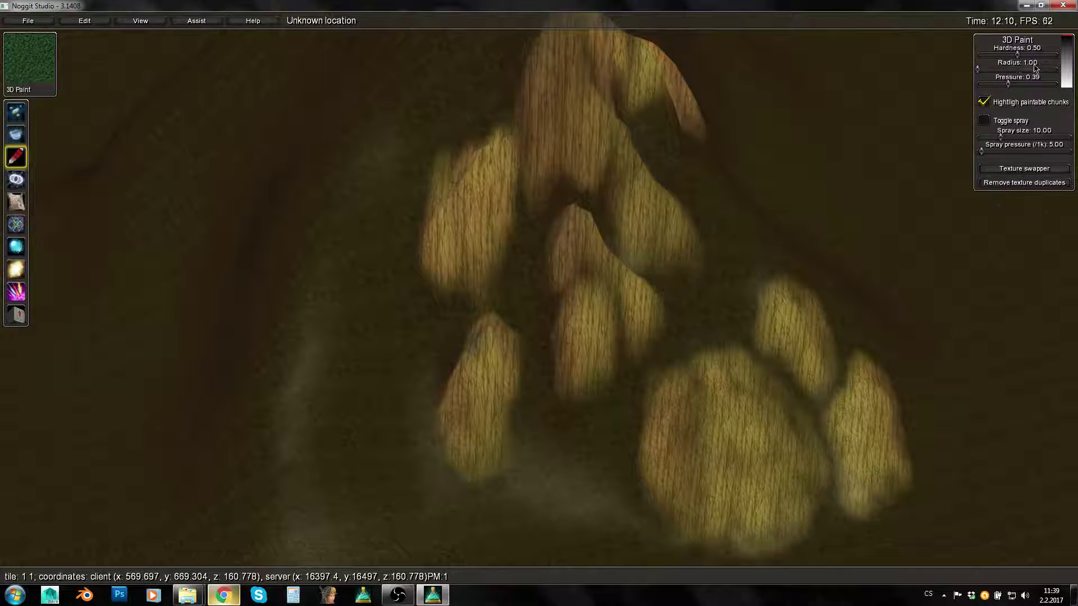
pyautogui.press('w')
pyautogui.press('e')
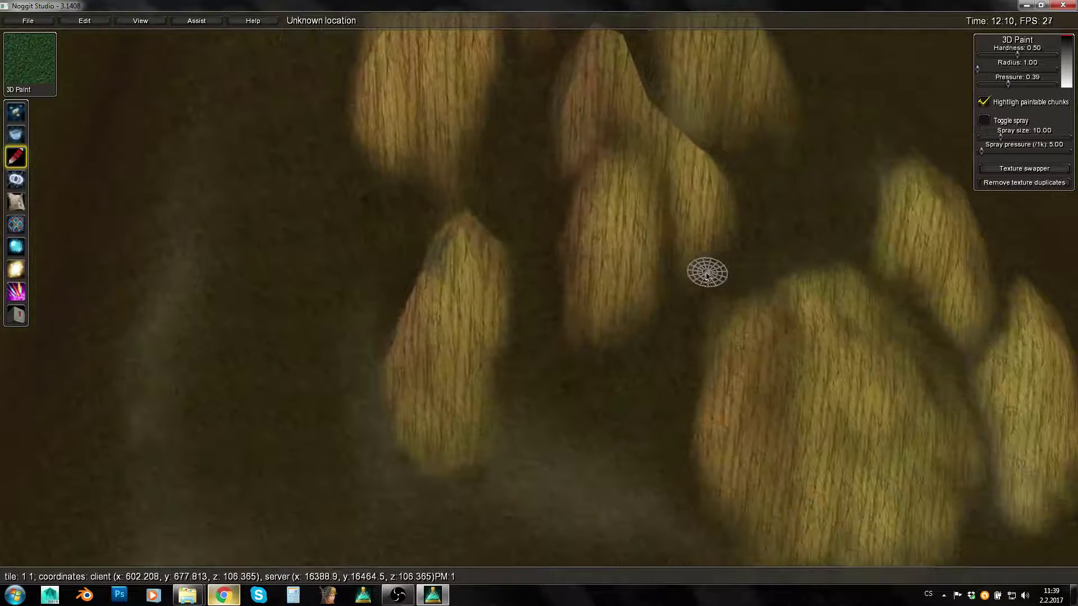
pyautogui.keyDown('shift'); pyautogui.scroll(-2, 696, 273); pyautogui.keyUp('shift')
# Paint a thin band of dark green grass around the base and sides of the two-lobed outcrop
pyautogui.press('w')
pyautogui.moveTo(696, 274); pyautogui.dragTo(565, 315, button='right')
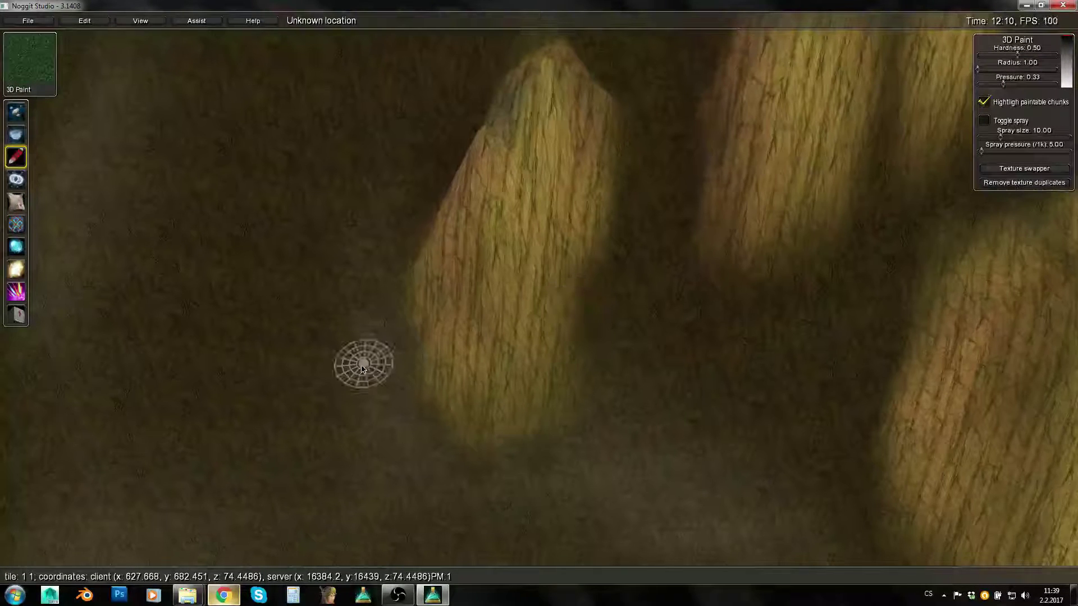
pyautogui.press('q')
pyautogui.press('d')
pyautogui.moveTo(488, 321); pyautogui.dragTo(468, 246, button='right')
pyautogui.press('w')
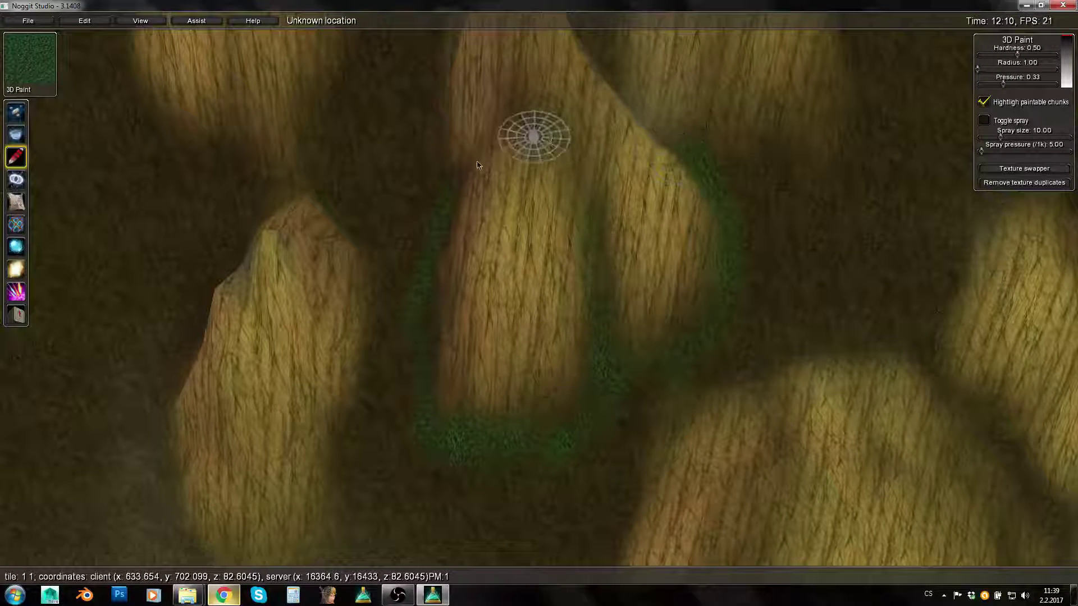
# Extend the green band up the side of the two-lobed outcrop and into the gap above its tip
pyautogui.press('a')
pyautogui.moveTo(462, 217); pyautogui.dragTo(660, 128, button='right')
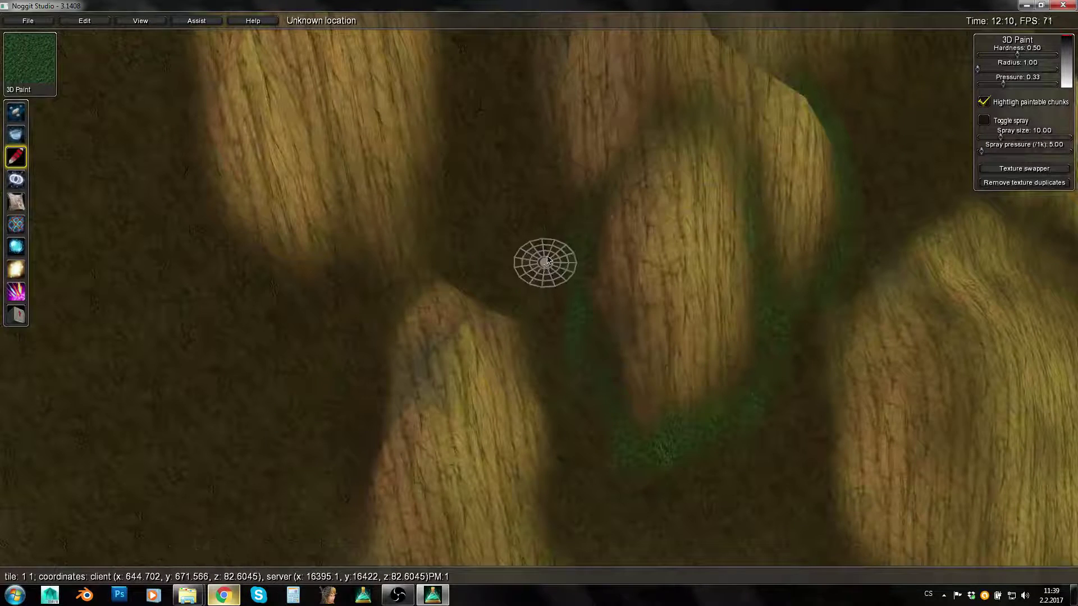
pyautogui.press('q')
pyautogui.press('w')
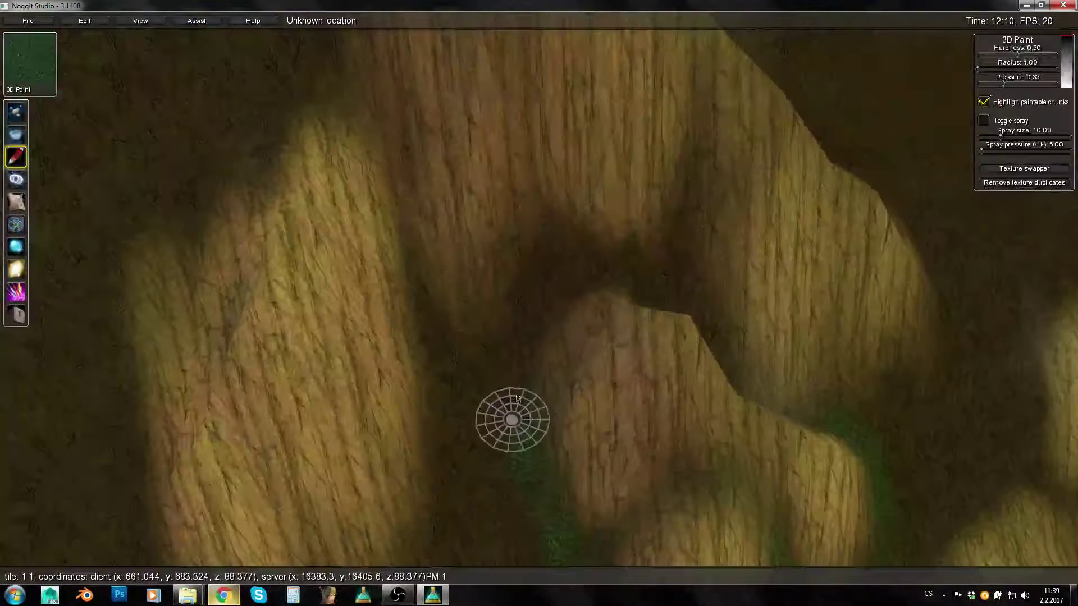
pyautogui.moveTo(512, 420)
pyautogui.keyDown('shift'); pyautogui.mouseDown()
pyautogui.moveTo(526, 343)
pyautogui.moveTo(578, 267)
pyautogui.moveTo(543, 268)
pyautogui.moveTo(550, 271)
pyautogui.mouseUp(); pyautogui.keyUp('shift')
pyautogui.press('d')
pyautogui.moveTo(550, 271); pyautogui.dragTo(370, 316, button='right')
pyautogui.moveTo(552, 249)
pyautogui.keyDown('shift'); pyautogui.mouseDown()
pyautogui.moveTo(591, 260)
pyautogui.moveTo(658, 200)
pyautogui.moveTo(592, 287)
pyautogui.moveTo(616, 357)
pyautogui.mouseUp(); pyautogui.keyUp('shift')
# Paint green grass along the outer edge and base of the rock ridge beside the two-lobed outcrop
pyautogui.press('d')
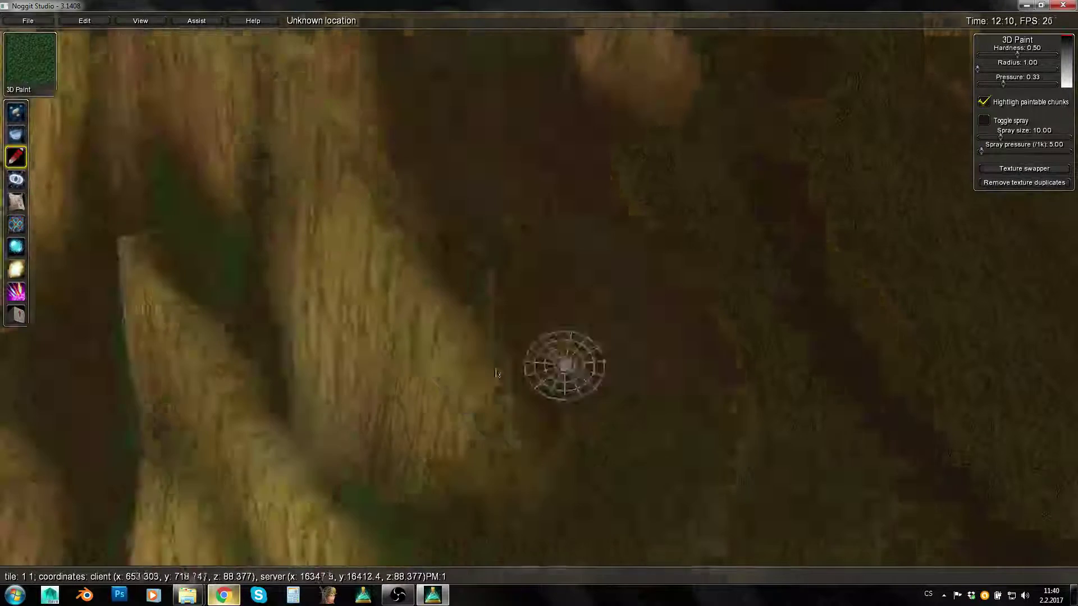
pyautogui.moveTo(565, 368); pyautogui.dragTo(375, 389, button='right')
pyautogui.moveTo(347, 227)
pyautogui.keyDown('shift'); pyautogui.mouseDown()
pyautogui.moveTo(389, 457)
pyautogui.moveTo(277, 196)
pyautogui.moveTo(445, 490)
pyautogui.moveTo(522, 507)
pyautogui.moveTo(640, 468)
pyautogui.moveTo(536, 508)
pyautogui.moveTo(601, 354)
pyautogui.moveTo(548, 292)
pyautogui.moveTo(515, 154)
pyautogui.moveTo(537, 216)
pyautogui.moveTo(529, 183)
pyautogui.mouseUp(); pyautogui.keyUp('shift')
pyautogui.press('s')
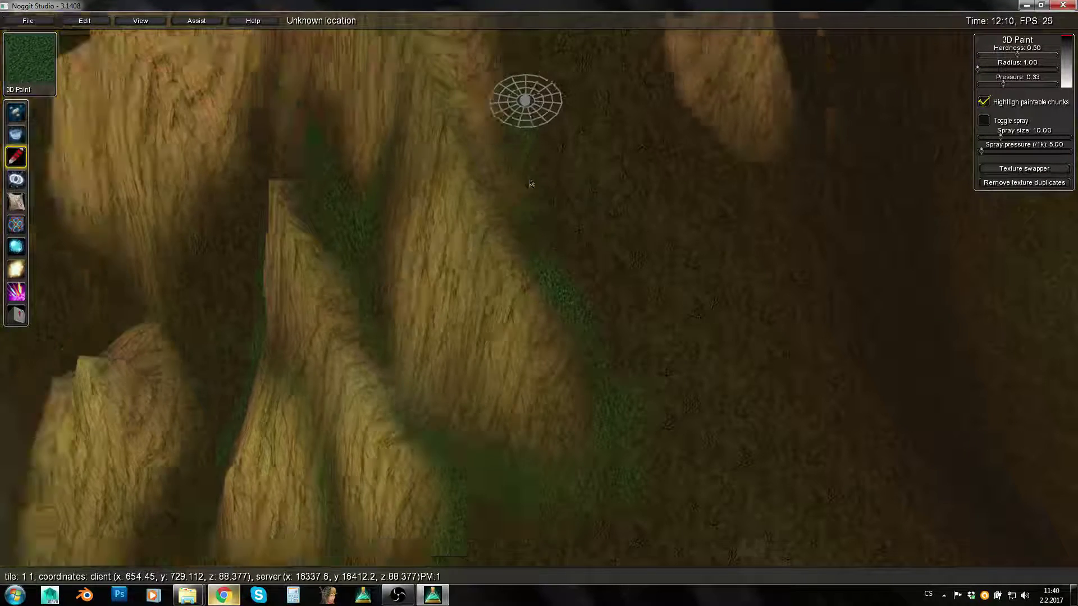
# Paint green grass along the wide rock patch's edge facing the two-lobed outcrop and beneath its base
pyautogui.press('a')
pyautogui.press('d')
pyautogui.press('w')
pyautogui.press('w')
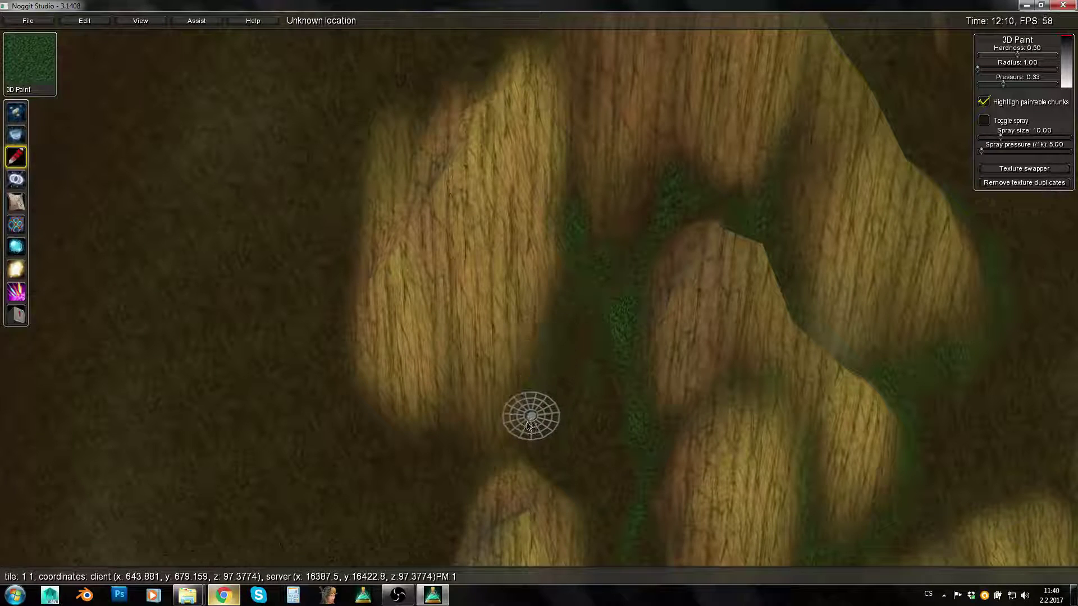
pyautogui.press('s')
# Outline the small rock beside the large round patch with green grass, including the gaps to its neighbours
pyautogui.press('d')
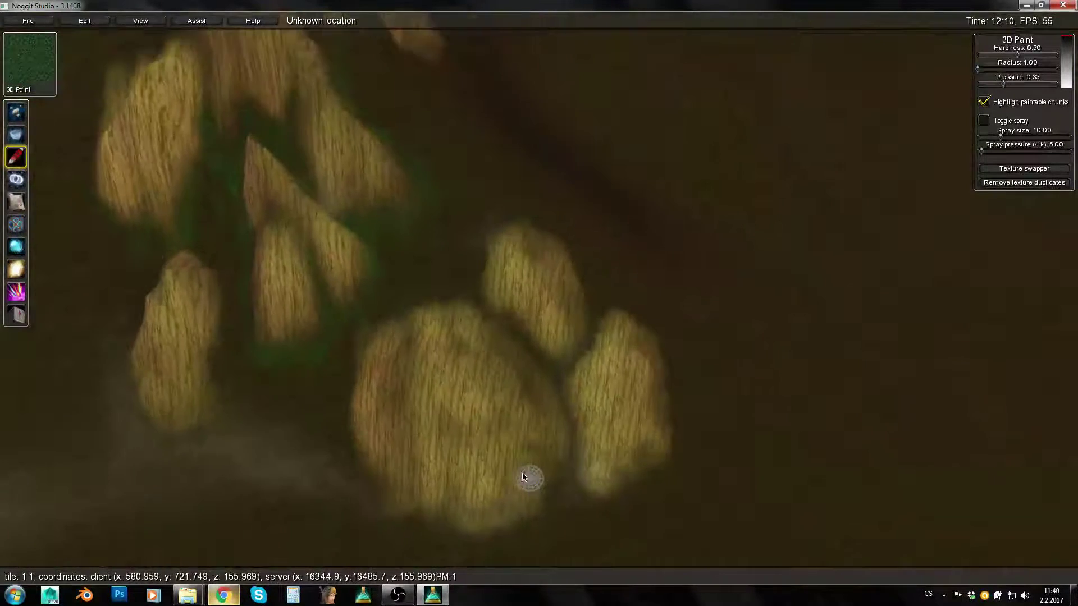
pyautogui.press('w')
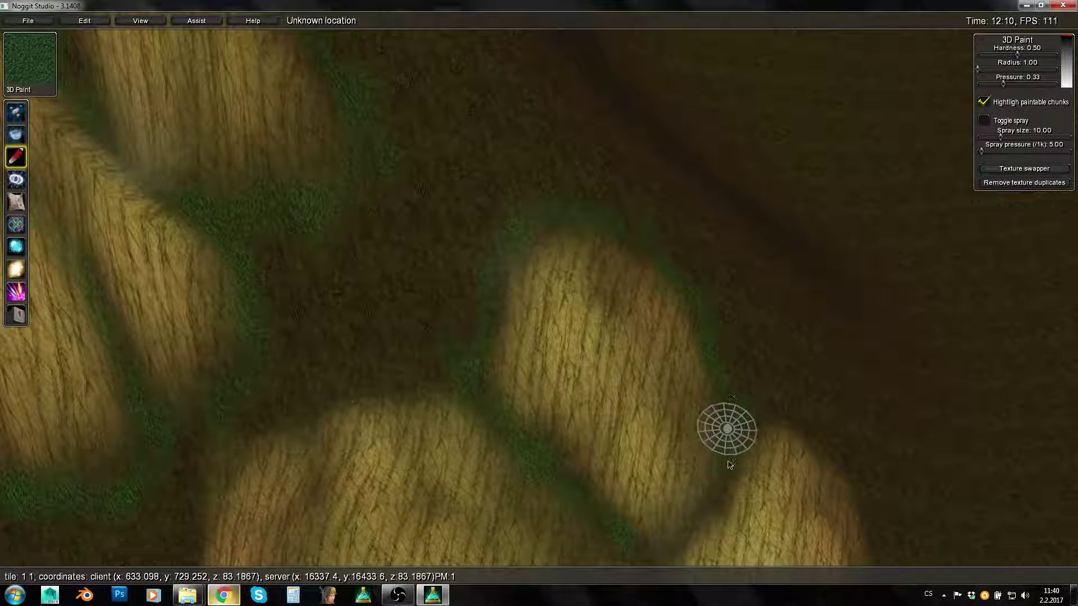
pyautogui.press('s')
pyautogui.moveTo(671, 547)
pyautogui.mouseDown(button='right')
pyautogui.moveTo(660, 370)
pyautogui.moveTo(469, 343)
pyautogui.mouseUp(button='right')
# Enlarge the brush radius to 2.47 and fill the slope beside the small lower rocks with green grass
pyautogui.keyDown('alt'); pyautogui.moveTo(651, 368); pyautogui.dragTo(659, 368); pyautogui.keyUp('alt')
pyautogui.moveTo(659, 368); pyautogui.dragTo(672, 382, button='right')
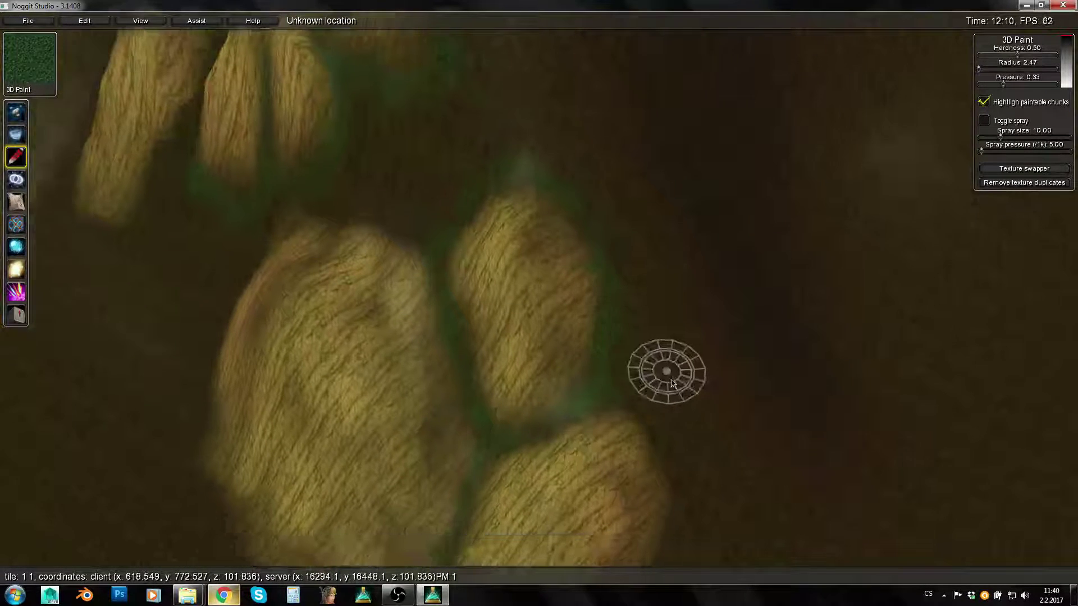
pyautogui.press('w')
pyautogui.moveTo(631, 372)
pyautogui.keyDown('shift'); pyautogui.mouseDown()
pyautogui.moveTo(656, 317)
pyautogui.moveTo(652, 350)
pyautogui.moveTo(705, 436)
pyautogui.moveTo(640, 219)
pyautogui.moveTo(635, 291)
pyautogui.moveTo(674, 288)
pyautogui.moveTo(709, 320)
pyautogui.moveTo(560, 137)
pyautogui.moveTo(738, 364)
pyautogui.mouseUp(); pyautogui.keyUp('shift')
pyautogui.press('s')
pyautogui.moveTo(738, 362)
pyautogui.mouseDown(button='right')
pyautogui.moveTo(700, 363)
pyautogui.moveTo(721, 313)
pyautogui.moveTo(241, 351)
pyautogui.moveTo(457, 409)
pyautogui.mouseUp(button='right')
# Flatten several small spots on the bare slope beside the tall rock ridge with a faster Flatten / Blur brush
pyautogui.press('w')
pyautogui.press('d')
pyautogui.press('F1')
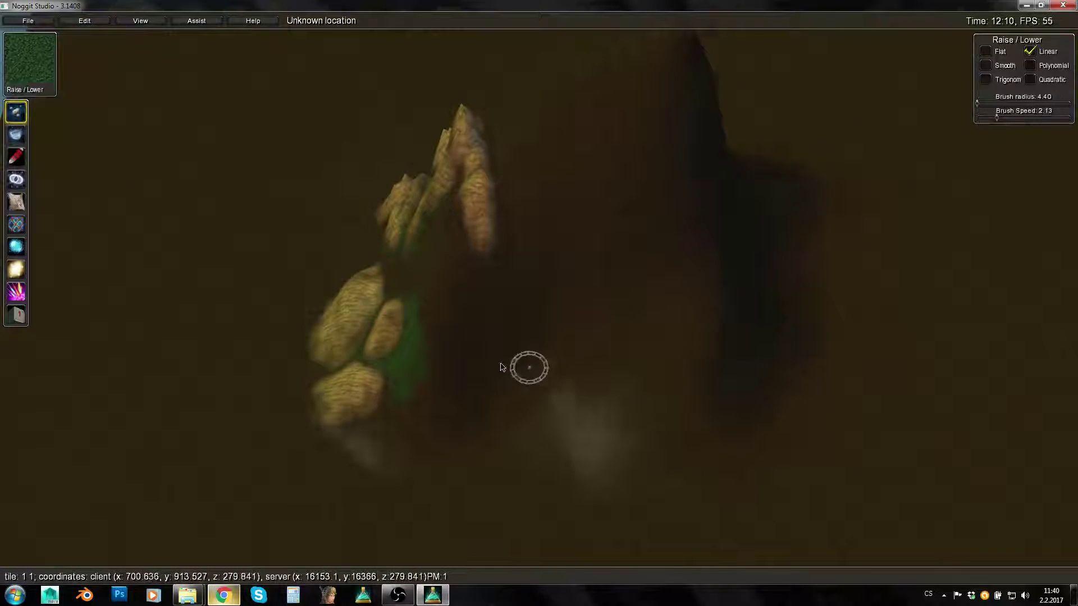
pyautogui.moveTo(502, 367)
pyautogui.mouseDown(button='right')
pyautogui.moveTo(513, 313)
pyautogui.moveTo(566, 276)
pyautogui.moveTo(348, 288)
pyautogui.moveTo(541, 253)
pyautogui.mouseUp(button='right')
pyautogui.press('F2')
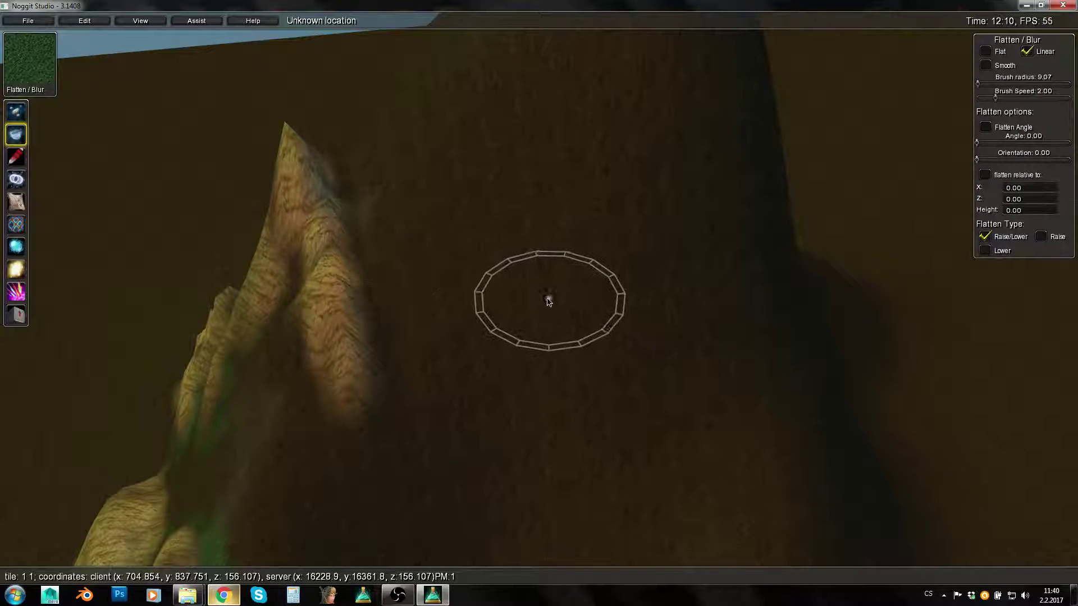
pyautogui.moveTo(545, 301)
pyautogui.mouseDown(button='right')
pyautogui.moveTo(589, 313)
pyautogui.moveTo(550, 321)
pyautogui.mouseUp(button='right')
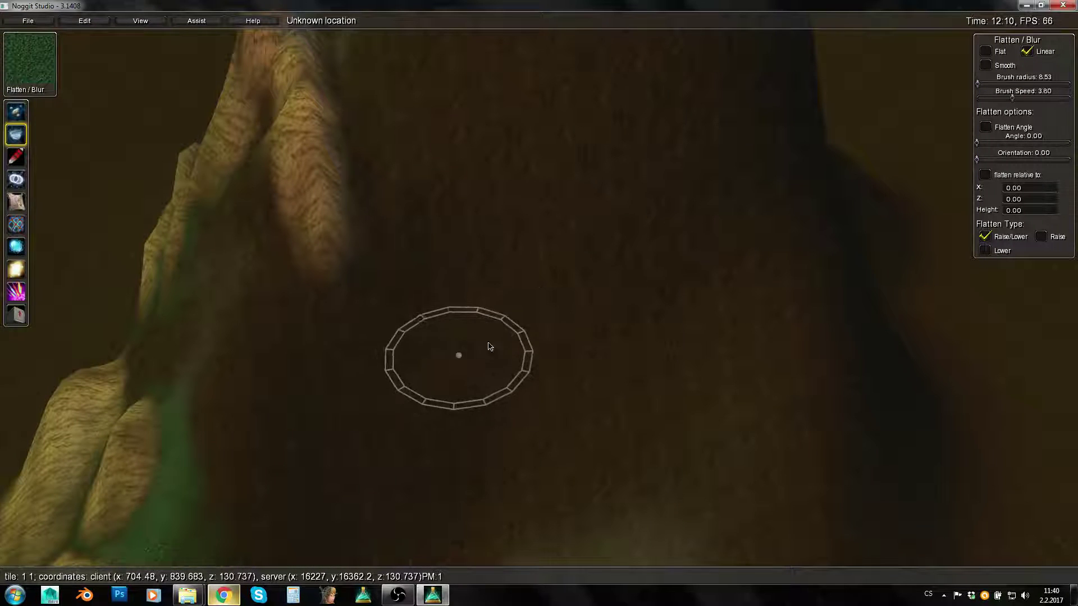
pyautogui.moveTo(447, 350)
pyautogui.mouseDown()
pyautogui.moveTo(630, 385)
pyautogui.moveTo(481, 322)
pyautogui.moveTo(606, 282)
pyautogui.mouseUp()
pyautogui.moveTo(642, 137)
pyautogui.mouseDown()
pyautogui.moveTo(603, 92)
pyautogui.moveTo(662, 145)
pyautogui.moveTo(560, 109)
pyautogui.mouseUp()
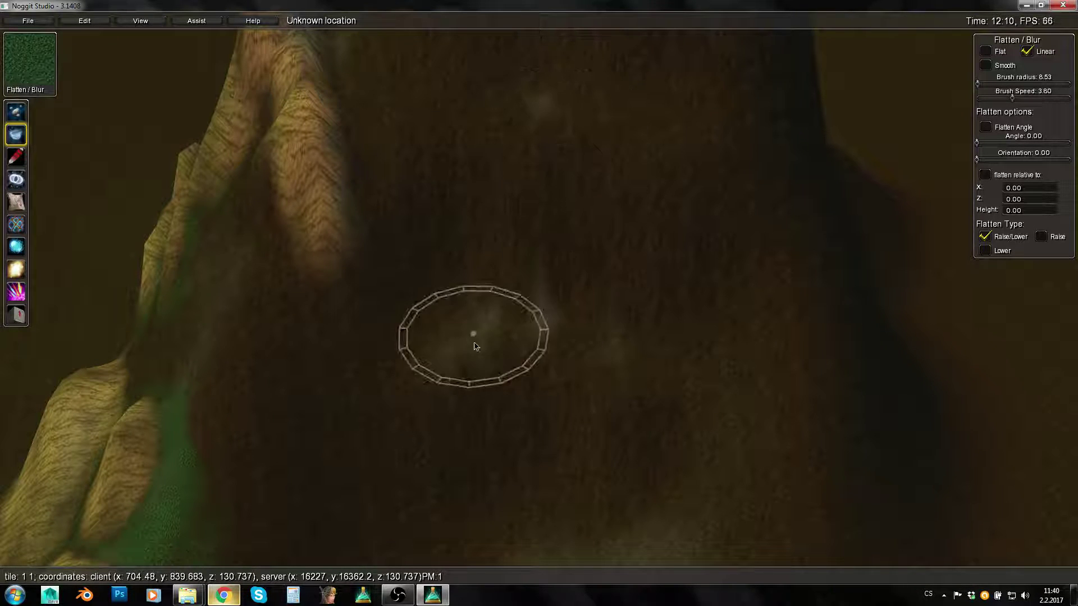
# Inspect the flattened spots on the bare slope from near, far and lower viewpoints
pyautogui.moveTo(493, 253)
pyautogui.mouseDown(button='right')
pyautogui.moveTo(572, 161)
pyautogui.moveTo(482, 394)
pyautogui.mouseUp(button='right')
pyautogui.press('s')
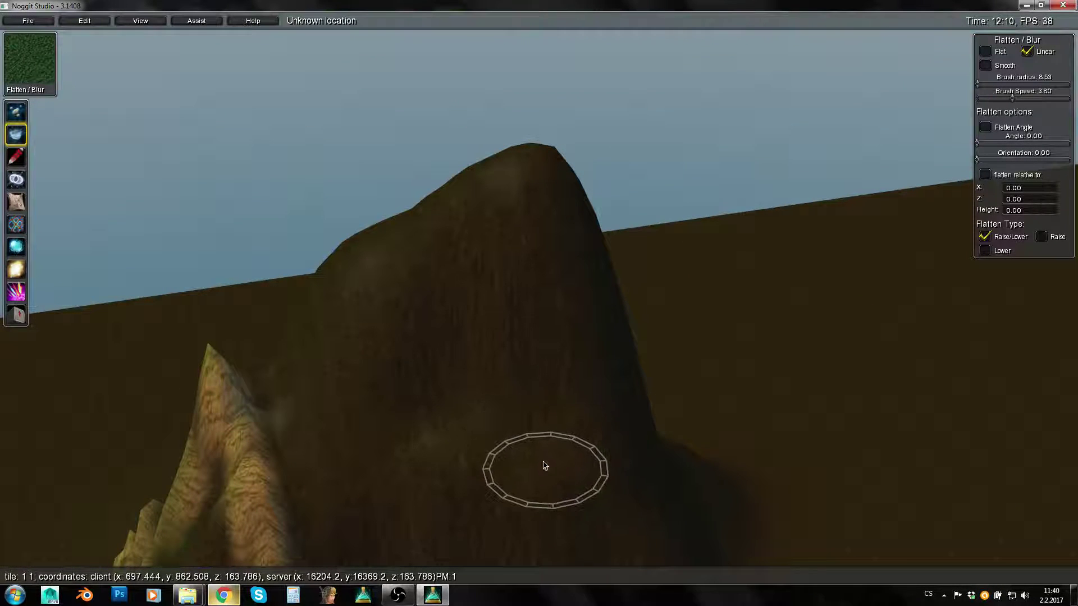
pyautogui.moveTo(543, 465); pyautogui.dragTo(514, 491, button='right')
pyautogui.press('s')
pyautogui.press('w')
pyautogui.press('s')
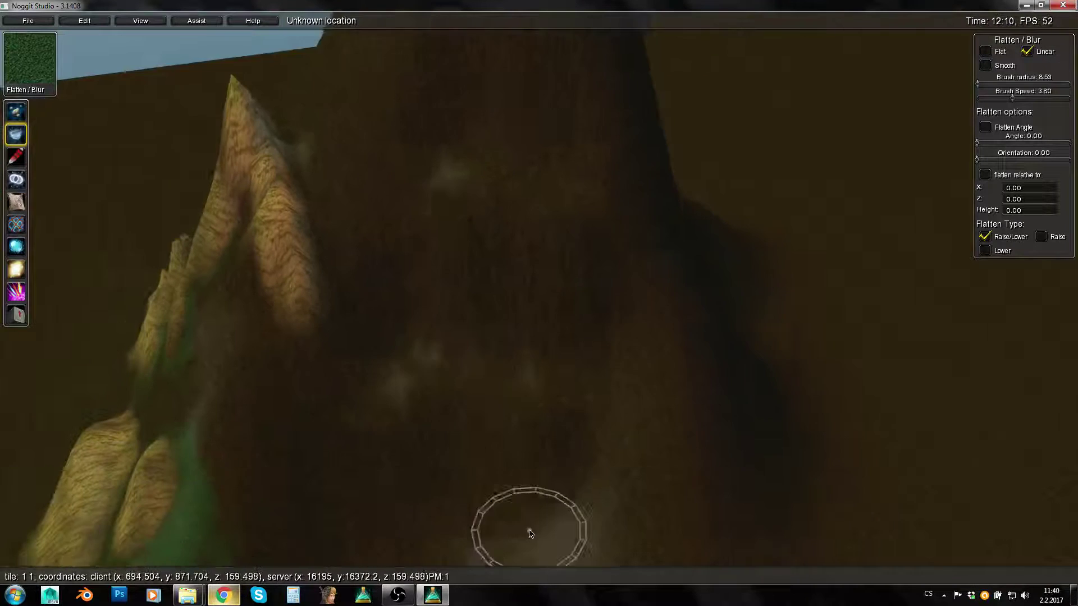
pyautogui.press('e')
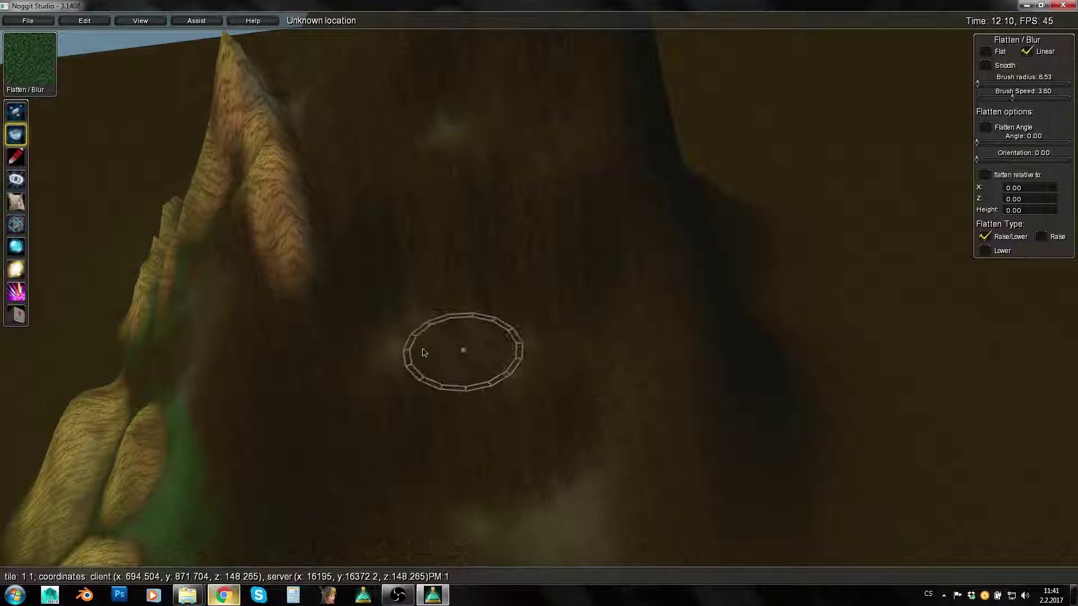
pyautogui.moveTo(577, 387); pyautogui.dragTo(495, 318, button='right')
pyautogui.press('w')
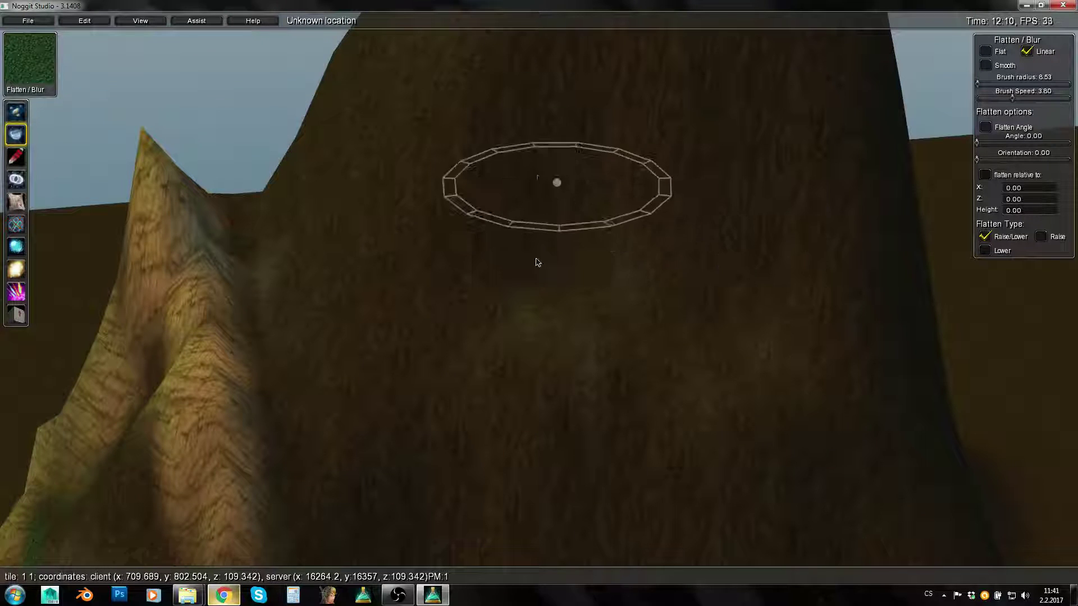
pyautogui.moveTo(534, 260); pyautogui.dragTo(534, 191, button='right')
pyautogui.press('s')
pyautogui.moveTo(620, 267)
pyautogui.mouseDown(button='right')
pyautogui.moveTo(698, 250)
pyautogui.moveTo(689, 184)
pyautogui.mouseUp(button='right')
pyautogui.press('s')
pyautogui.press('d')
pyautogui.press('w')
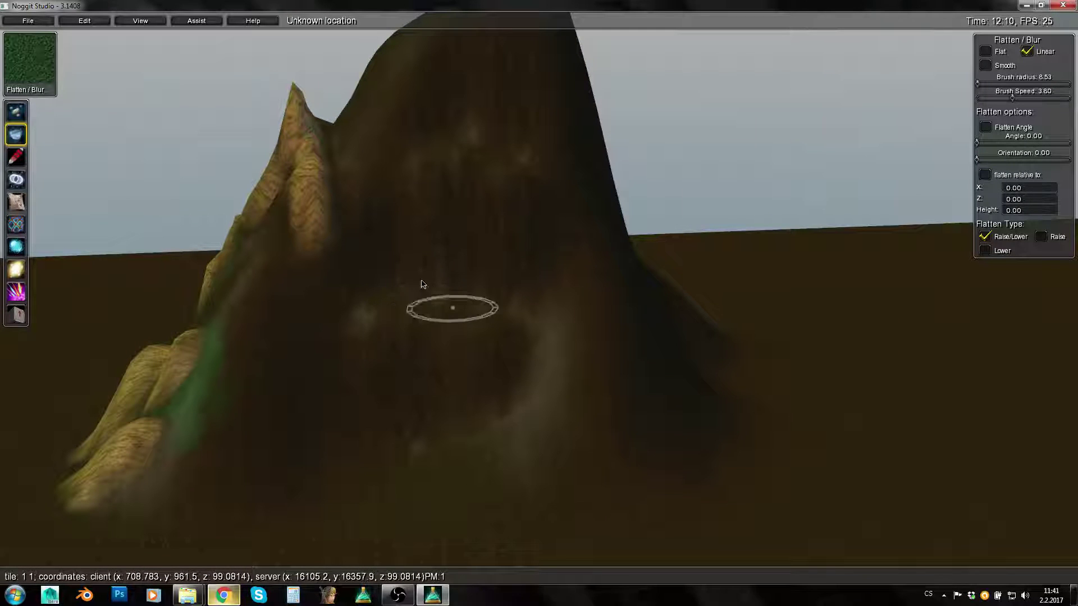
# Smooth out the uneven bare slope with the Flatten / Blur brush at radius 16.60
pyautogui.press('q')
pyautogui.moveTo(552, 297); pyautogui.dragTo(553, 449, button='right')
pyautogui.press('w')
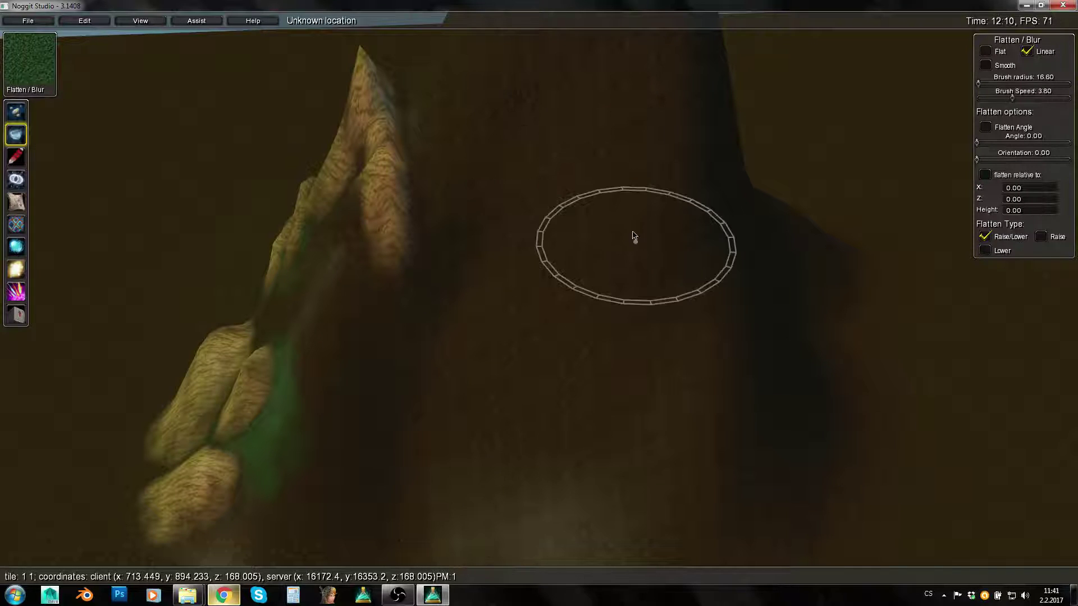
pyautogui.press('s')
pyautogui.moveTo(553, 489); pyautogui.dragTo(555, 438, button='right')
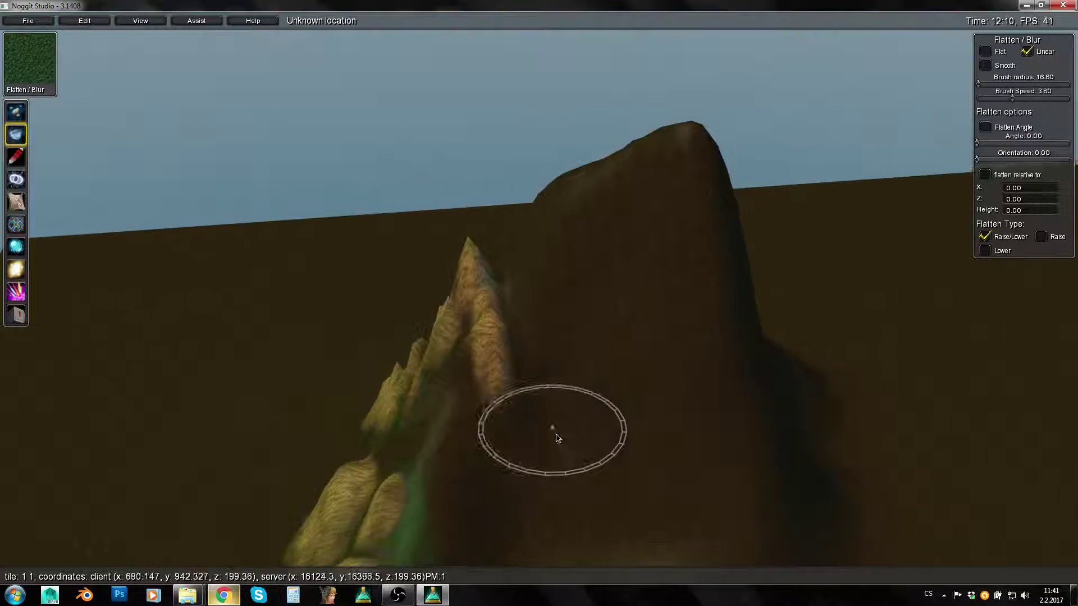
# Raise a new narrow ridge on the bare slope beside the tall rock ridge with a 4.40 radius Raise / Lower brush
pyautogui.press('1')
pyautogui.press('w')
pyautogui.moveTo(796, 330); pyautogui.dragTo(455, 377, button='right')
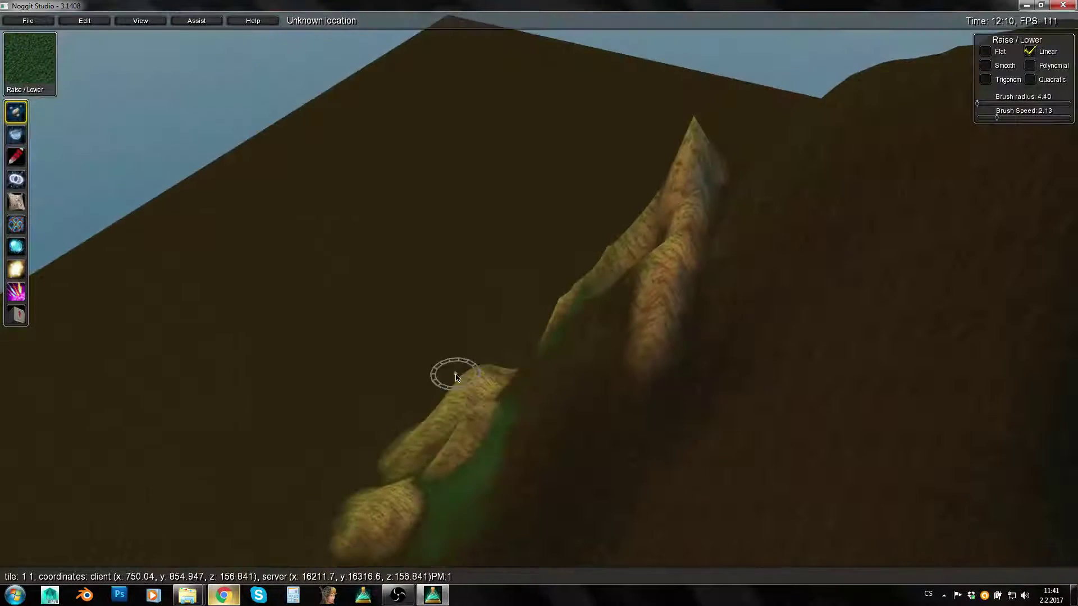
pyautogui.press('d')
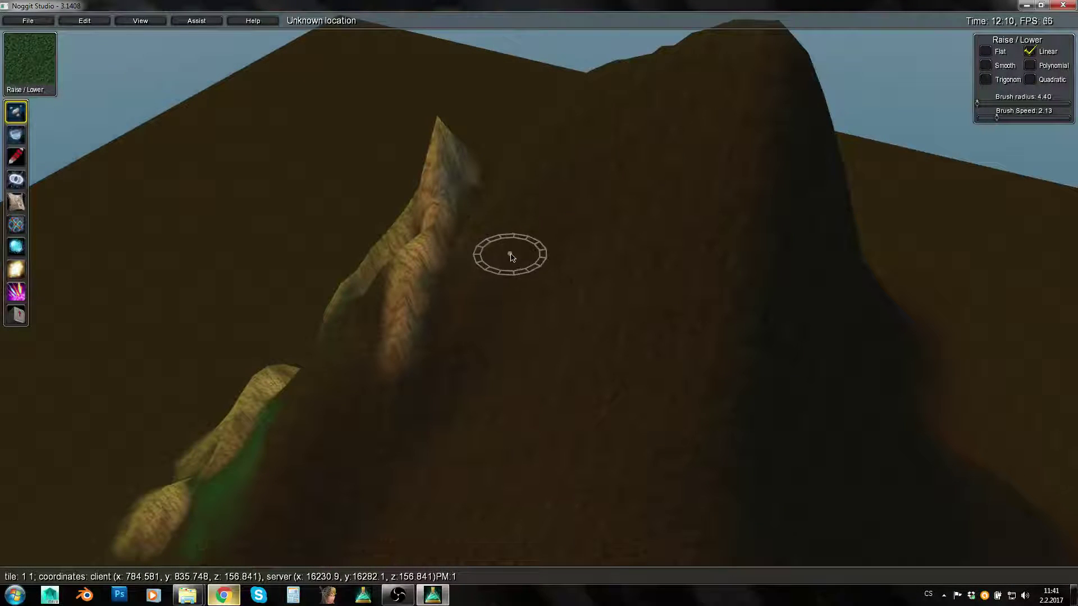
pyautogui.press('w')
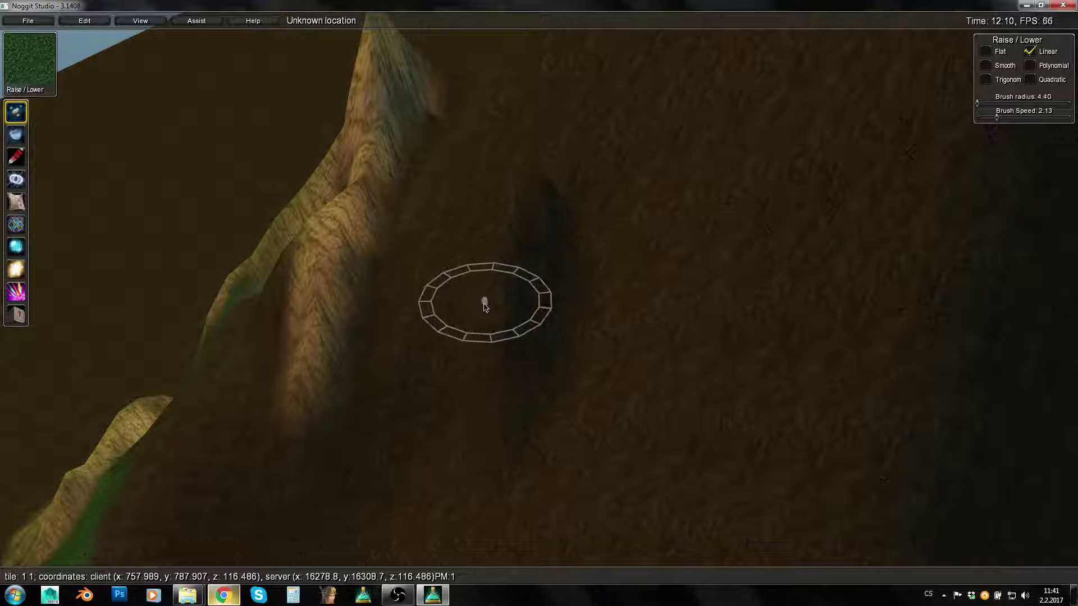
# Flatten the narrow ridge on the bare slope beside the tall rock ridge with a smaller Flatten / Blur brush
pyautogui.press('s')
pyautogui.moveTo(542, 341); pyautogui.dragTo(393, 332, button='right')
pyautogui.press('2')
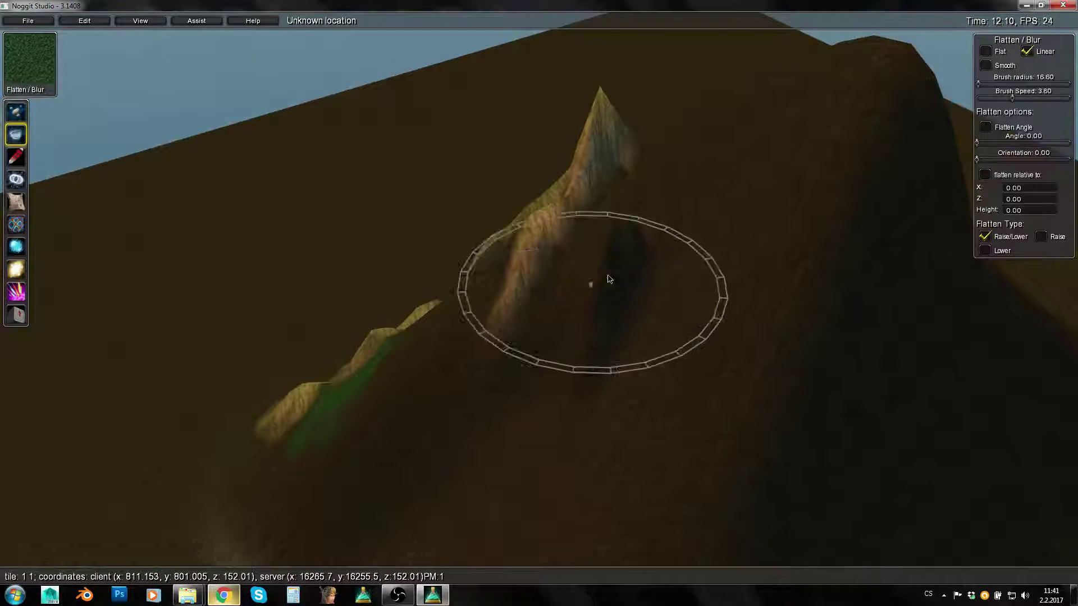
pyautogui.press('w')
pyautogui.keyDown('alt'); pyautogui.moveTo(707, 276); pyautogui.dragTo(657, 265); pyautogui.keyUp('alt')
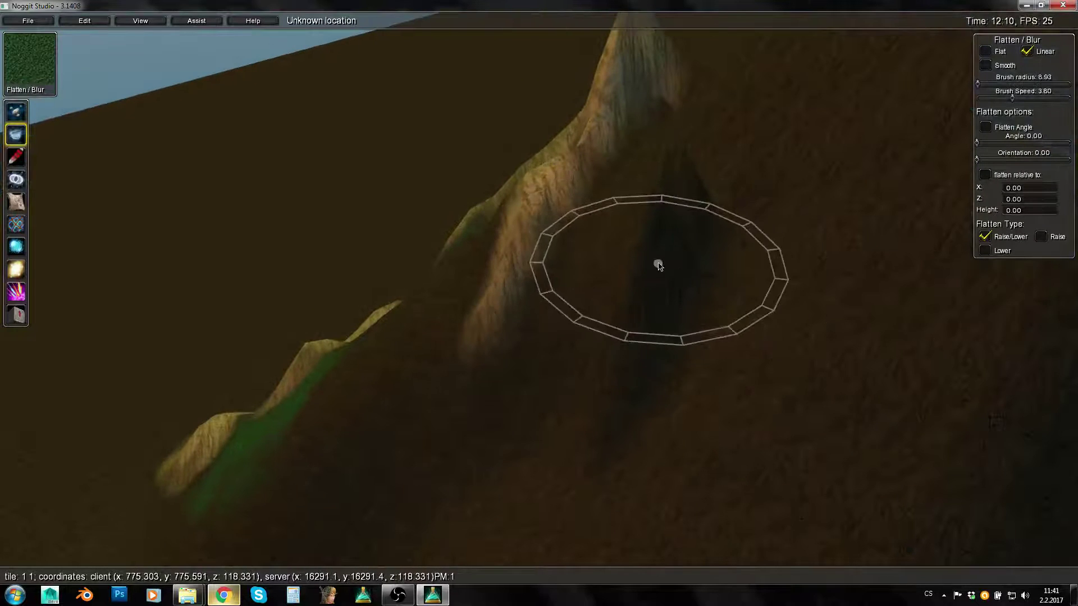
pyautogui.moveTo(672, 168)
pyautogui.keyDown('shift'); pyautogui.mouseDown()
pyautogui.moveTo(647, 361)
pyautogui.moveTo(672, 221)
pyautogui.moveTo(655, 260)
pyautogui.moveTo(658, 378)
pyautogui.mouseUp(); pyautogui.keyUp('shift')
pyautogui.press('s')
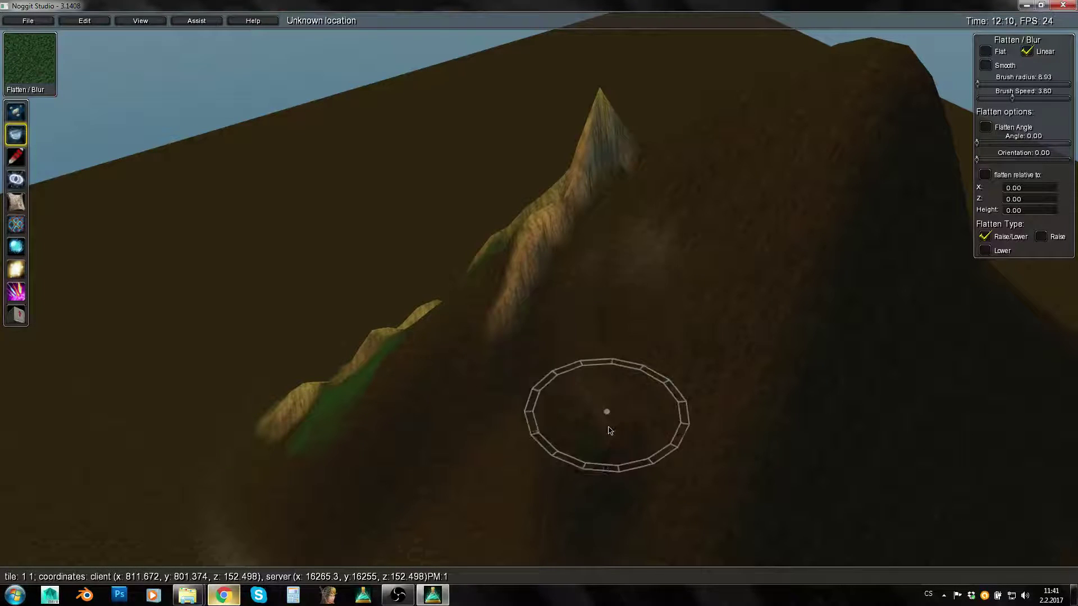
# Examine the smoothed bare slope and the neighbouring rock outcrops from the front and from both sides
pyautogui.moveTo(510, 404); pyautogui.dragTo(825, 396, button='right')
pyautogui.press('a')
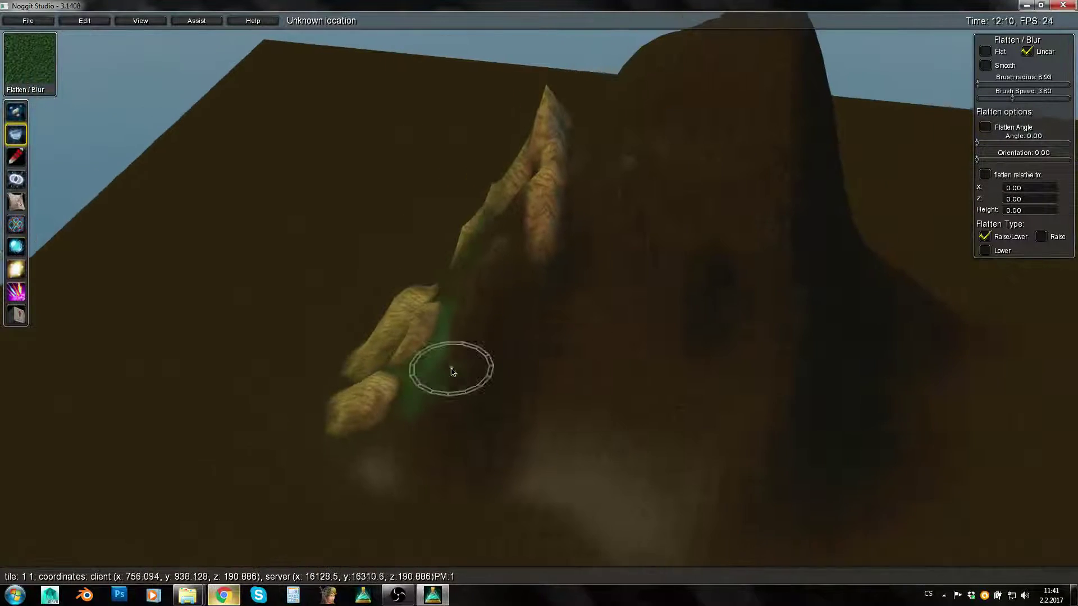
pyautogui.moveTo(452, 370)
pyautogui.mouseDown(button='right')
pyautogui.moveTo(809, 337)
pyautogui.moveTo(748, 344)
pyautogui.mouseUp(button='right')
pyautogui.press('a')
pyautogui.press('w')
pyautogui.press('s')
pyautogui.press('d')
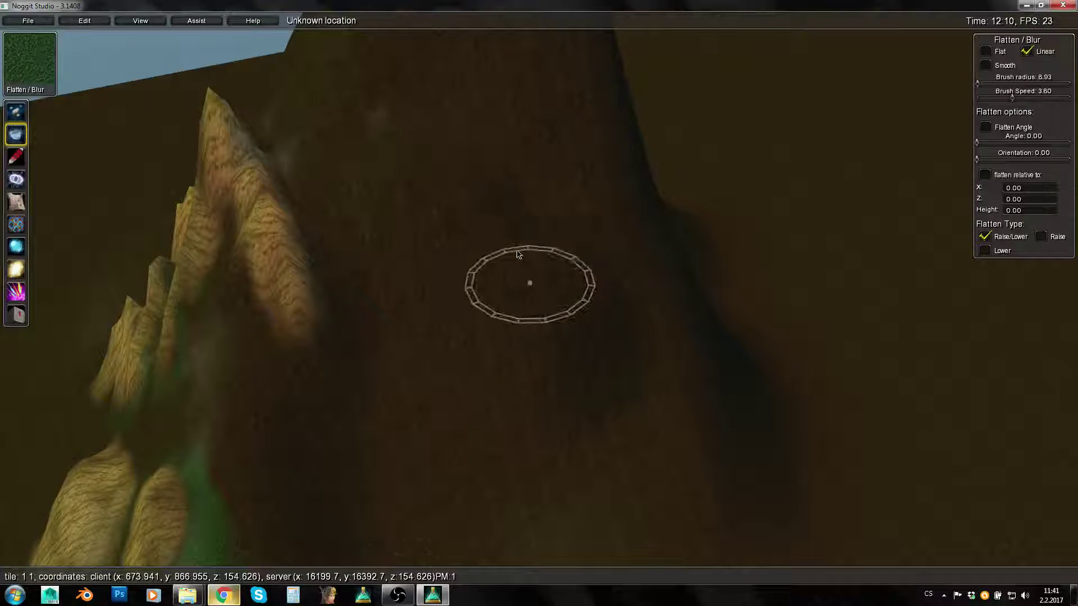
pyautogui.press('s')
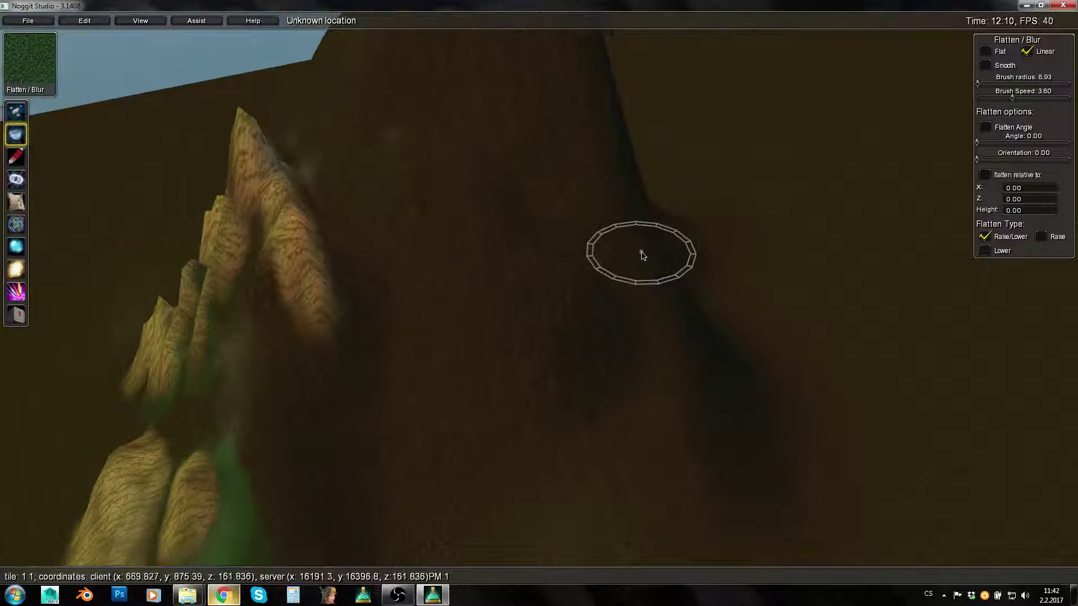
pyautogui.press('a')
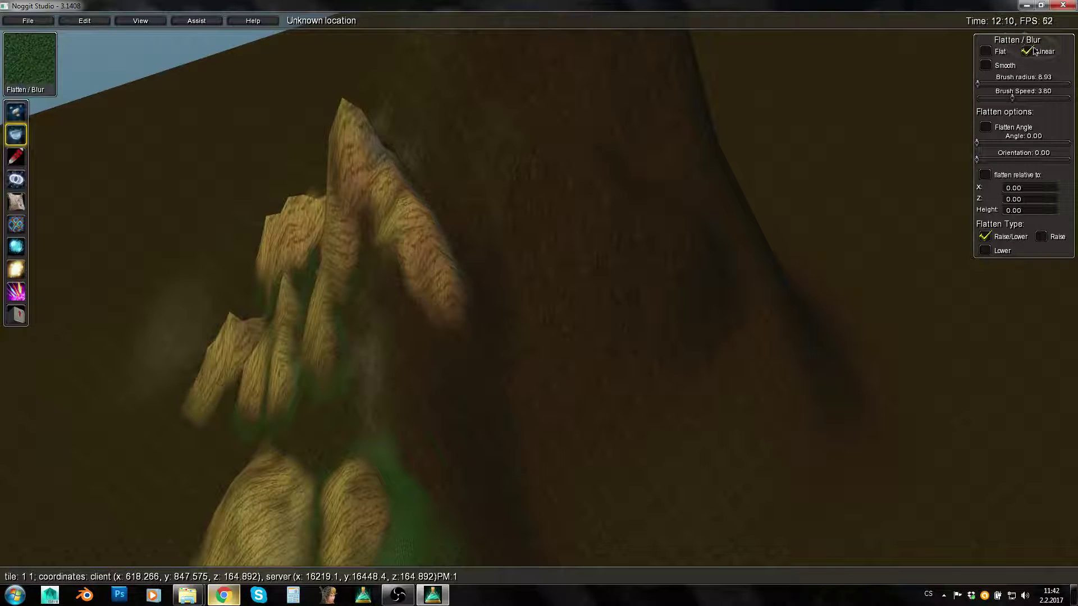
pyautogui.press('w')
# Pick up the rock texture and paint two rock strips on the slope beside the tall ridge, with radius 2.20 and pressure 0.39
pyautogui.press('1')
pyautogui.press('w')
pyautogui.press('3')
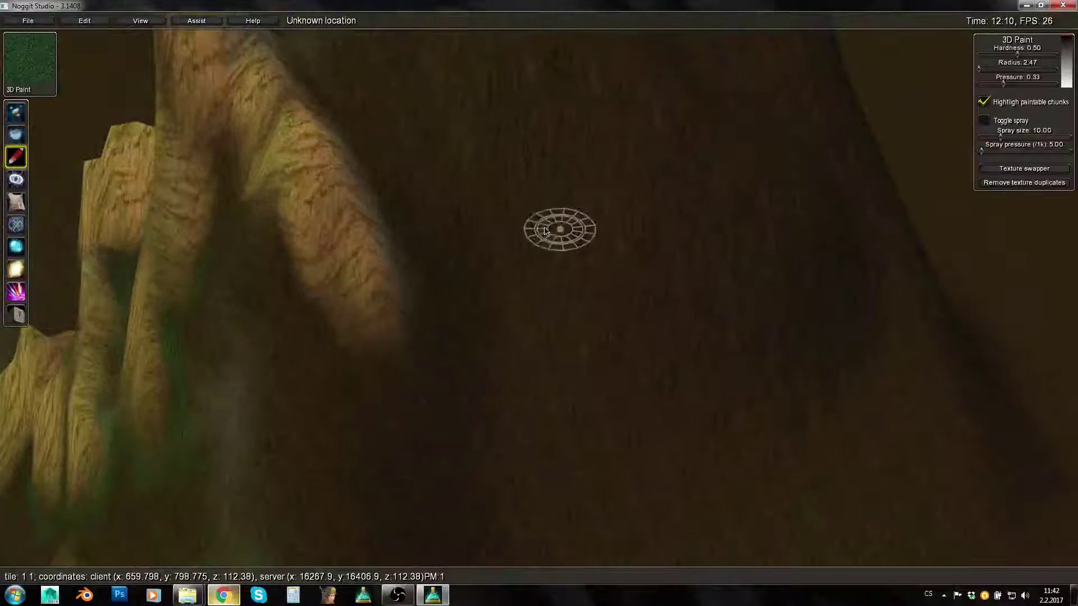
pyautogui.keyDown('ctrl'); pyautogui.click(289, 217); pyautogui.keyUp('ctrl')
pyautogui.click(749, 252)
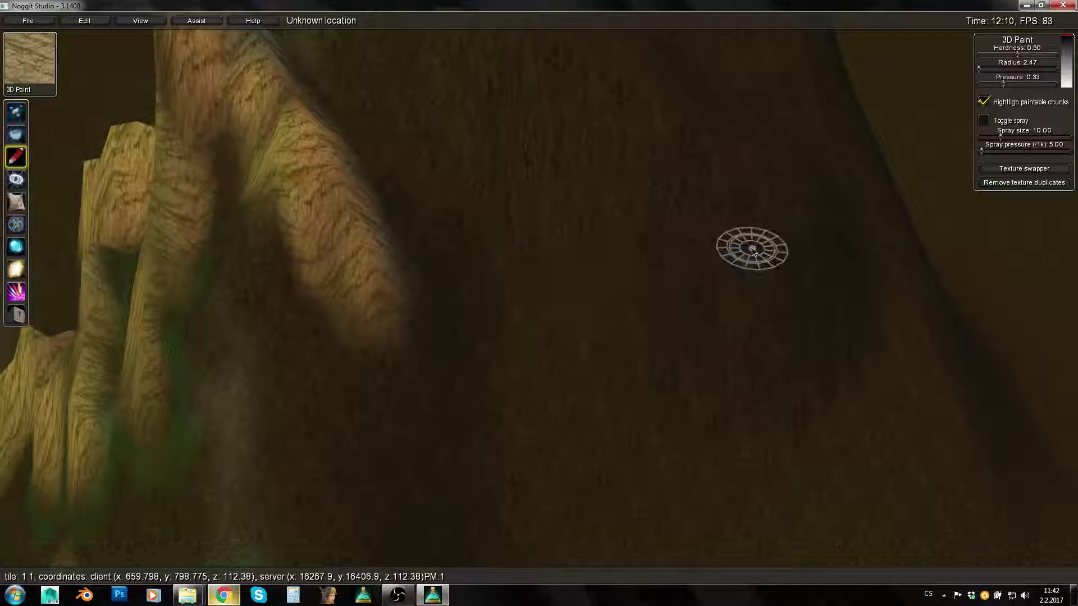
pyautogui.press('q')
pyautogui.press('w')
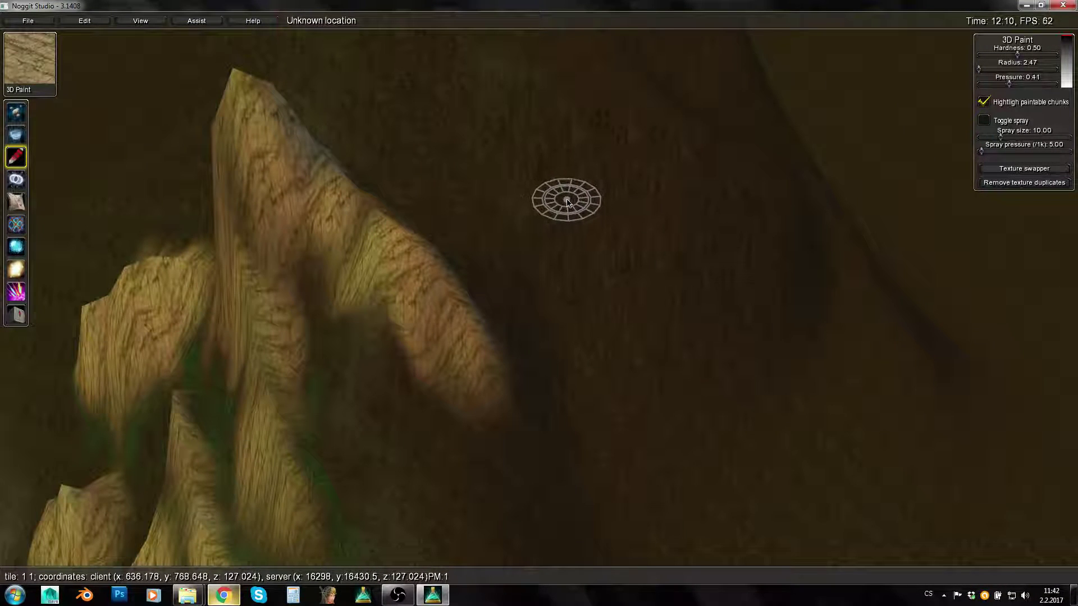
pyautogui.moveTo(562, 200); pyautogui.dragTo(511, 118, button='right')
pyautogui.press('w')
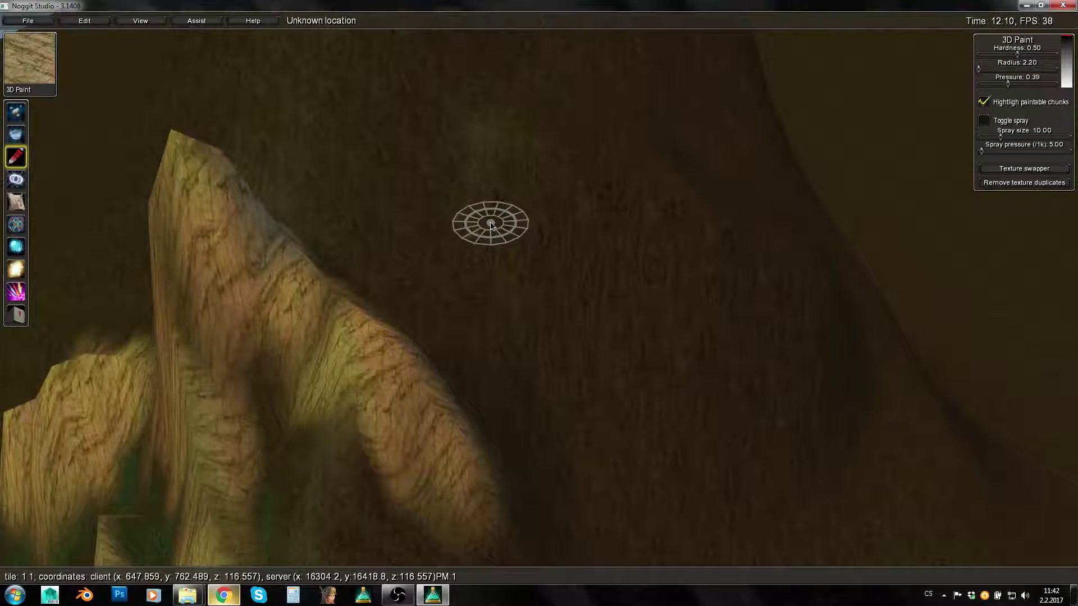
pyautogui.moveTo(490, 225)
pyautogui.mouseDown()
pyautogui.moveTo(490, 255)
pyautogui.moveTo(470, 175)
pyautogui.moveTo(520, 197)
pyautogui.moveTo(476, 296)
pyautogui.moveTo(490, 324)
pyautogui.mouseUp()
pyautogui.moveTo(592, 339)
pyautogui.mouseDown()
pyautogui.moveTo(606, 260)
pyautogui.moveTo(693, 311)
pyautogui.moveTo(583, 410)
pyautogui.moveTo(632, 393)
pyautogui.moveTo(625, 312)
pyautogui.moveTo(651, 439)
pyautogui.mouseUp()
pyautogui.moveTo(584, 319); pyautogui.dragTo(549, 196)
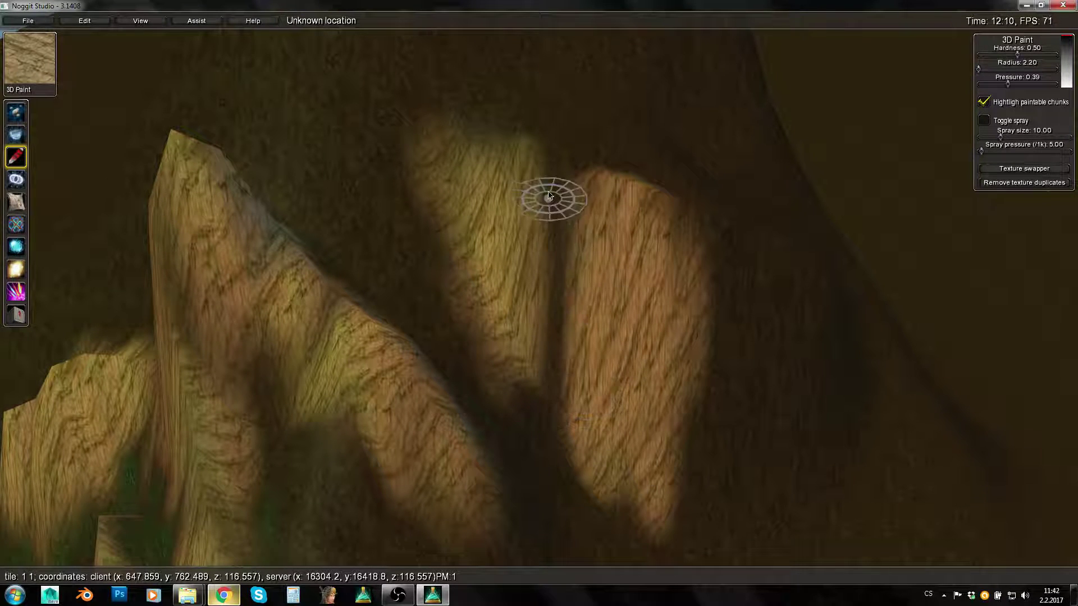
# Paint a third long rock strip farther along the slope, next to the two rock strips
pyautogui.press('d')
pyautogui.moveTo(647, 242); pyautogui.dragTo(550, 351, button='right')
pyautogui.press('w')
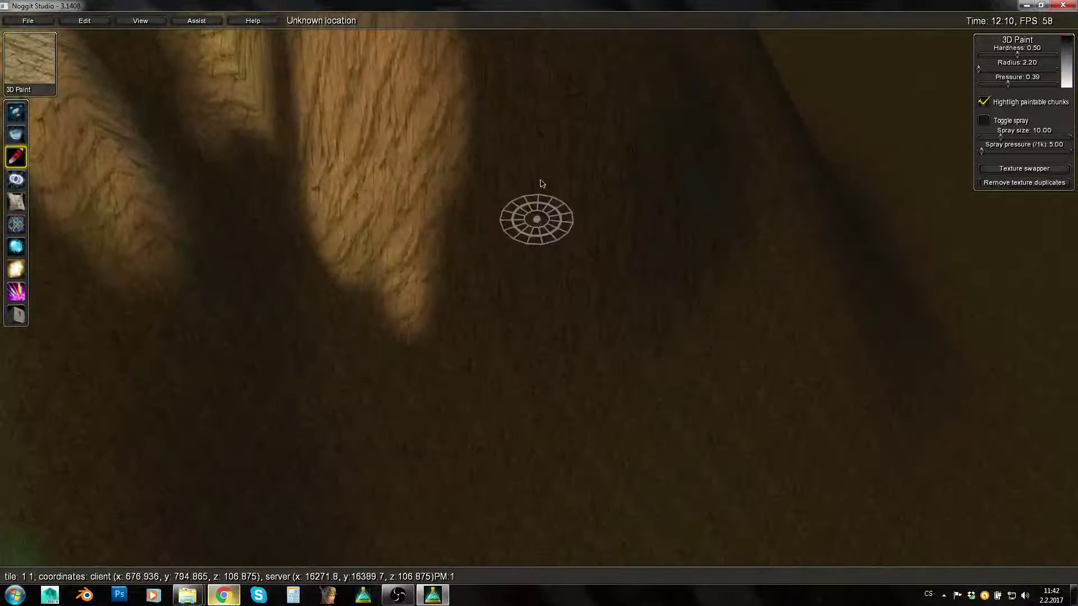
pyautogui.moveTo(541, 183); pyautogui.dragTo(536, 132, button='right')
pyautogui.moveTo(527, 231)
pyautogui.keyDown('shift'); pyautogui.mouseDown()
pyautogui.moveTo(515, 175)
pyautogui.moveTo(479, 415)
pyautogui.moveTo(570, 466)
pyautogui.moveTo(548, 220)
pyautogui.moveTo(559, 373)
pyautogui.moveTo(538, 393)
pyautogui.moveTo(586, 323)
pyautogui.mouseUp(); pyautogui.keyUp('shift')
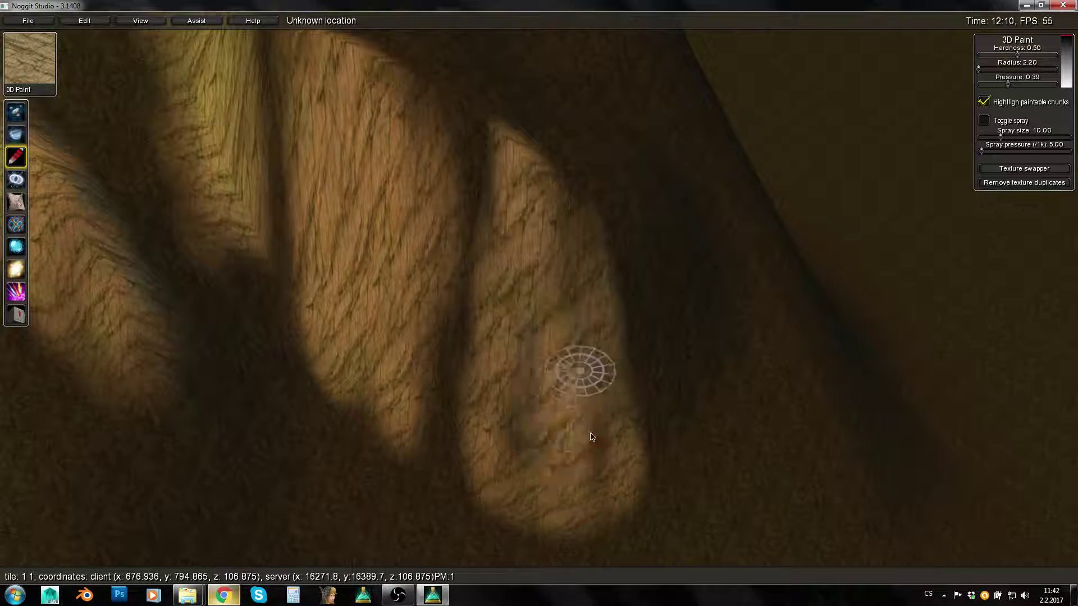
# Paint a short rock patch below the second strip and another patch beside the third strip
pyautogui.moveTo(586, 323)
pyautogui.mouseDown(button='right')
pyautogui.moveTo(432, 359)
pyautogui.moveTo(422, 375)
pyautogui.moveTo(508, 292)
pyautogui.mouseUp(button='right')
pyautogui.moveTo(508, 291)
pyautogui.keyDown('shift'); pyautogui.mouseDown()
pyautogui.moveTo(429, 213)
pyautogui.moveTo(486, 359)
pyautogui.moveTo(429, 372)
pyautogui.moveTo(490, 300)
pyautogui.moveTo(523, 327)
pyautogui.moveTo(435, 312)
pyautogui.moveTo(521, 399)
pyautogui.moveTo(562, 303)
pyautogui.mouseUp(); pyautogui.keyUp('shift')
pyautogui.moveTo(561, 303); pyautogui.dragTo(503, 291, button='right')
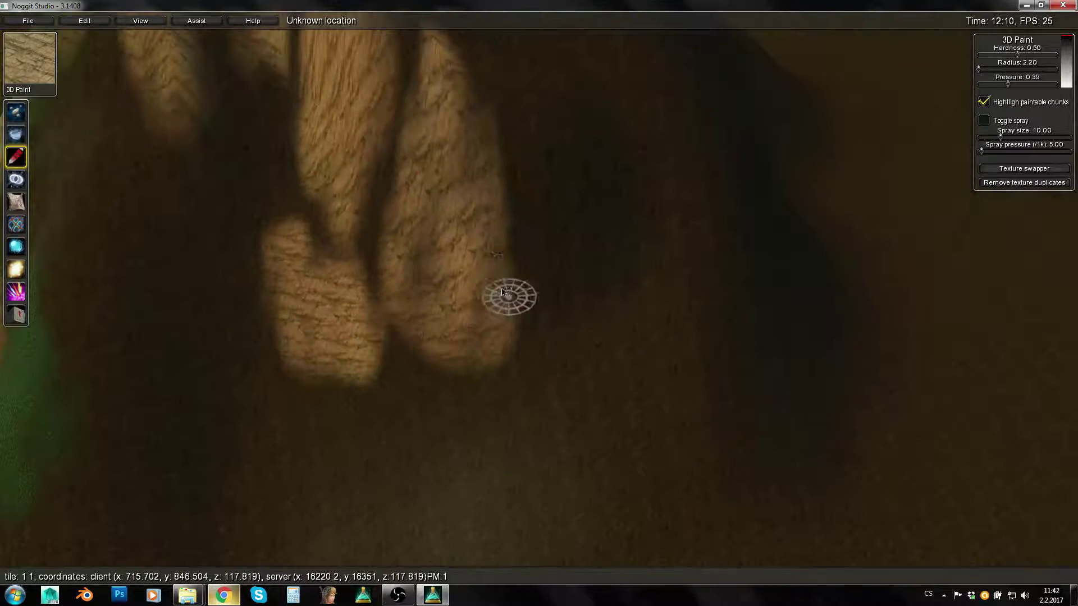
pyautogui.moveTo(550, 221)
pyautogui.keyDown('shift'); pyautogui.mouseDown()
pyautogui.moveTo(547, 258)
pyautogui.moveTo(591, 201)
pyautogui.mouseUp(); pyautogui.keyUp('shift')
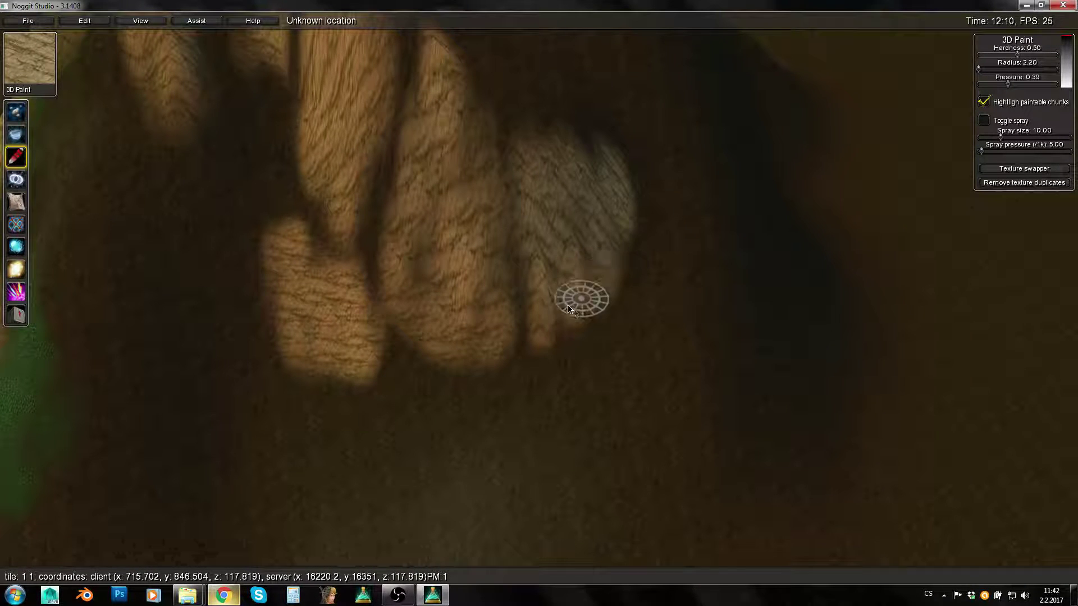
# Raise the newly painted rock patches into narrow ridges with a Raise / Lower brush of radius 5.27
pyautogui.press('s')
pyautogui.moveTo(542, 313)
pyautogui.mouseDown(button='right')
pyautogui.moveTo(503, 303)
pyautogui.moveTo(519, 258)
pyautogui.moveTo(235, 116)
pyautogui.moveTo(4, 103)
pyautogui.mouseUp(button='right')
pyautogui.press('1')
pyautogui.press('w')
pyautogui.moveTo(242, 218); pyautogui.dragTo(556, 229, button='right')
pyautogui.press('s')
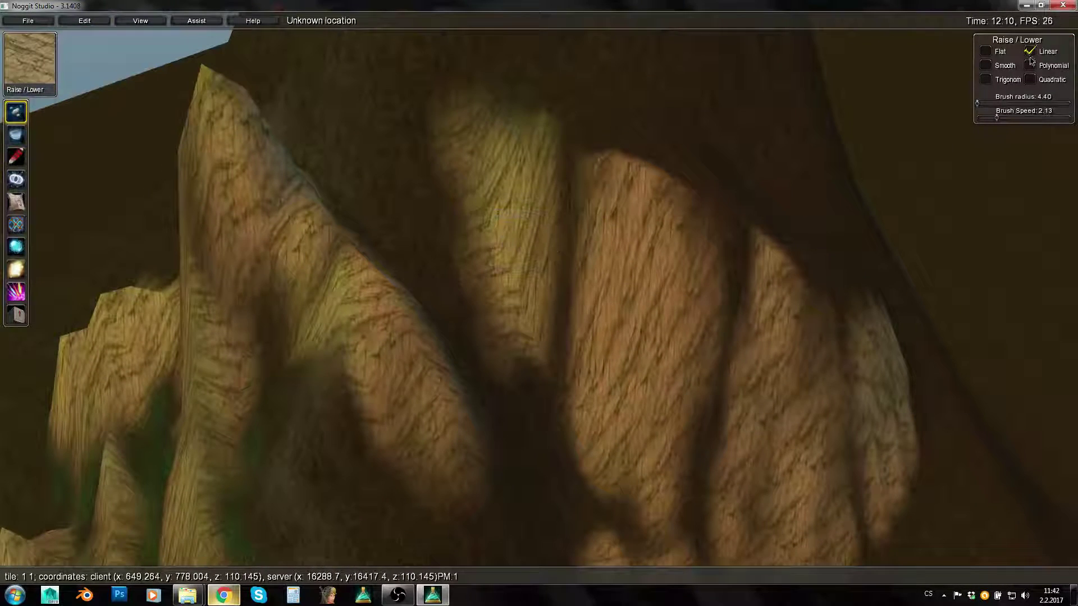
pyautogui.moveTo(497, 255)
pyautogui.keyDown('alt'); pyautogui.mouseDown()
pyautogui.moveTo(508, 249)
pyautogui.moveTo(531, 278)
pyautogui.moveTo(578, 261)
pyautogui.moveTo(628, 308)
pyautogui.moveTo(625, 380)
pyautogui.moveTo(600, 444)
pyautogui.moveTo(630, 461)
pyautogui.moveTo(664, 433)
pyautogui.moveTo(646, 445)
pyautogui.moveTo(745, 226)
pyautogui.moveTo(763, 348)
pyautogui.moveTo(796, 270)
pyautogui.moveTo(584, 351)
pyautogui.moveTo(615, 233)
pyautogui.moveTo(543, 258)
pyautogui.moveTo(589, 144)
pyautogui.moveTo(524, 270)
pyautogui.mouseUp(); pyautogui.keyUp('alt')
pyautogui.press('w')
pyautogui.press('w')
pyautogui.press('d')
# Paint more rock over the bare sides, tops and lower ends of the newly raised ridges
pyautogui.press('3')
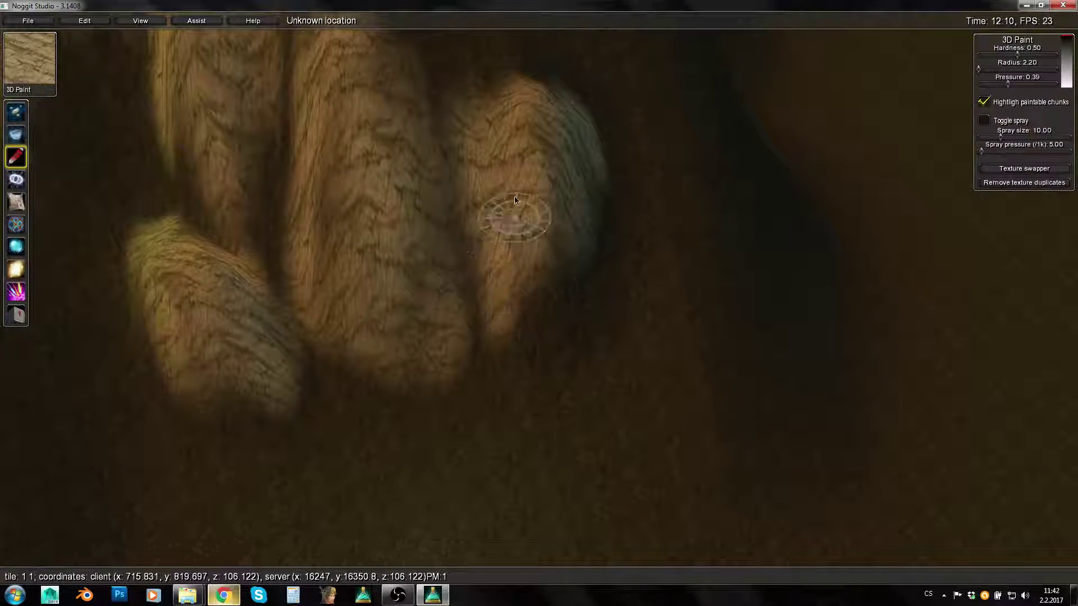
pyautogui.moveTo(614, 182)
pyautogui.mouseDown()
pyautogui.moveTo(592, 207)
pyautogui.moveTo(553, 313)
pyautogui.moveTo(505, 332)
pyautogui.moveTo(581, 290)
pyautogui.mouseUp()
pyautogui.keyDown('shift'); pyautogui.moveTo(351, 356); pyautogui.dragTo(434, 355); pyautogui.keyUp('shift')
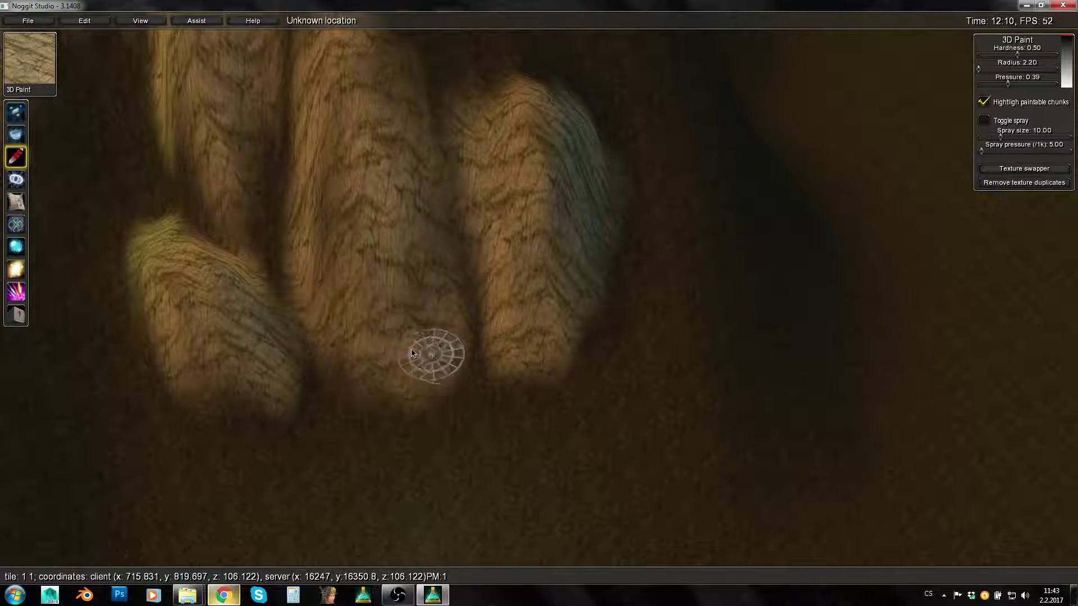
pyautogui.press('a')
pyautogui.moveTo(523, 321)
pyautogui.mouseDown()
pyautogui.moveTo(634, 418)
pyautogui.moveTo(668, 154)
pyautogui.moveTo(637, 171)
pyautogui.moveTo(668, 225)
pyautogui.moveTo(677, 197)
pyautogui.mouseUp()
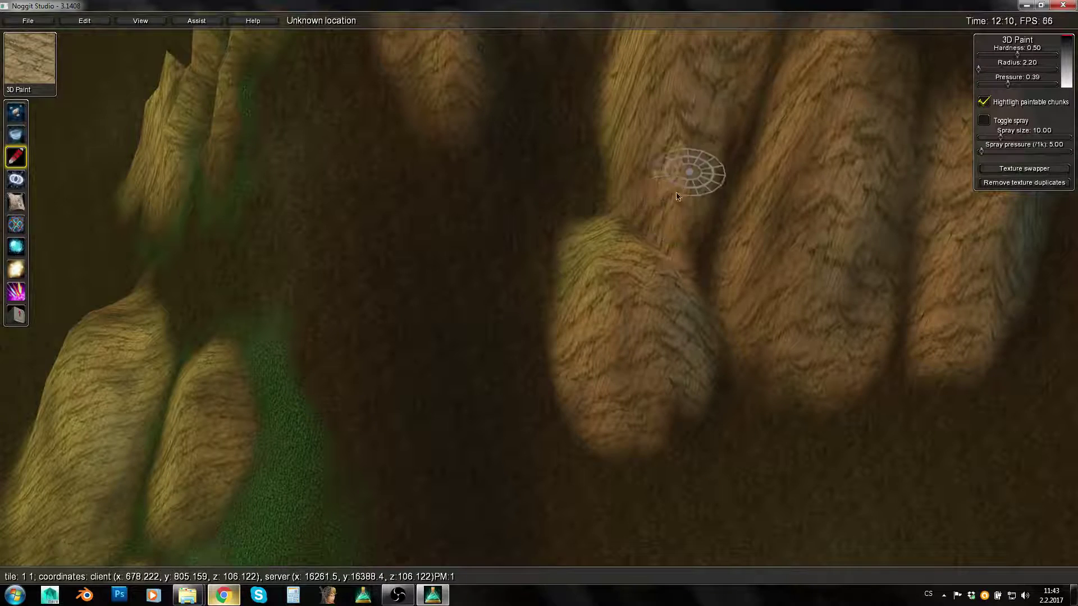
pyautogui.moveTo(677, 196); pyautogui.dragTo(572, 157, button='right')
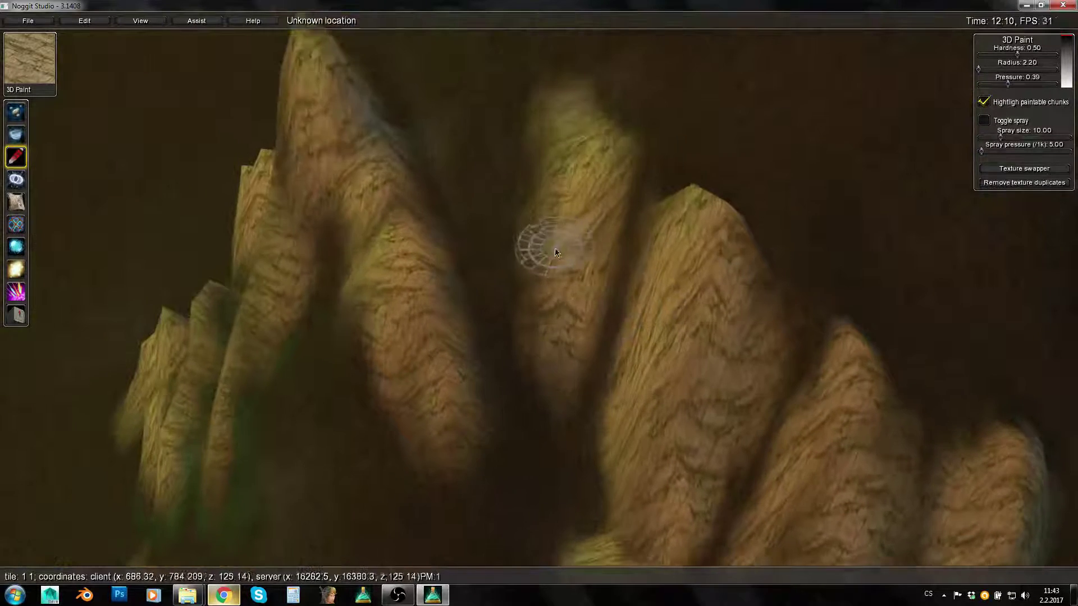
pyautogui.moveTo(555, 253); pyautogui.dragTo(553, 292, button='right')
pyautogui.moveTo(552, 292)
pyautogui.mouseDown()
pyautogui.moveTo(530, 191)
pyautogui.moveTo(547, 98)
pyautogui.moveTo(535, 227)
pyautogui.mouseUp()
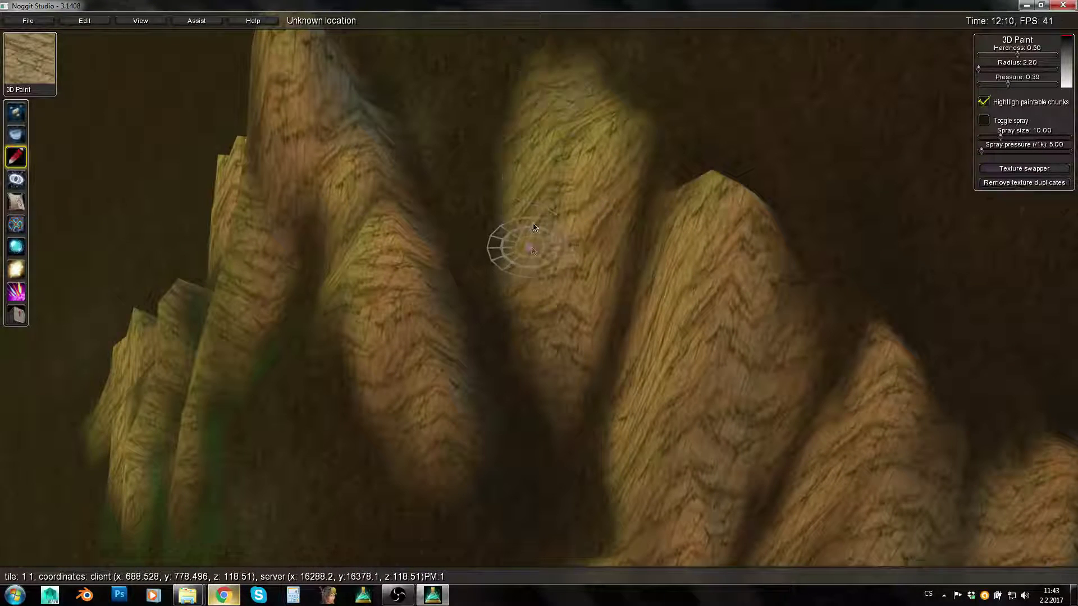
# Examine the shape and rock coverage of the new ridges up close, from farther back and from the side
pyautogui.moveTo(582, 303)
pyautogui.mouseDown(button='right')
pyautogui.moveTo(546, 254)
pyautogui.moveTo(848, 289)
pyautogui.mouseUp(button='right')
pyautogui.press('w')
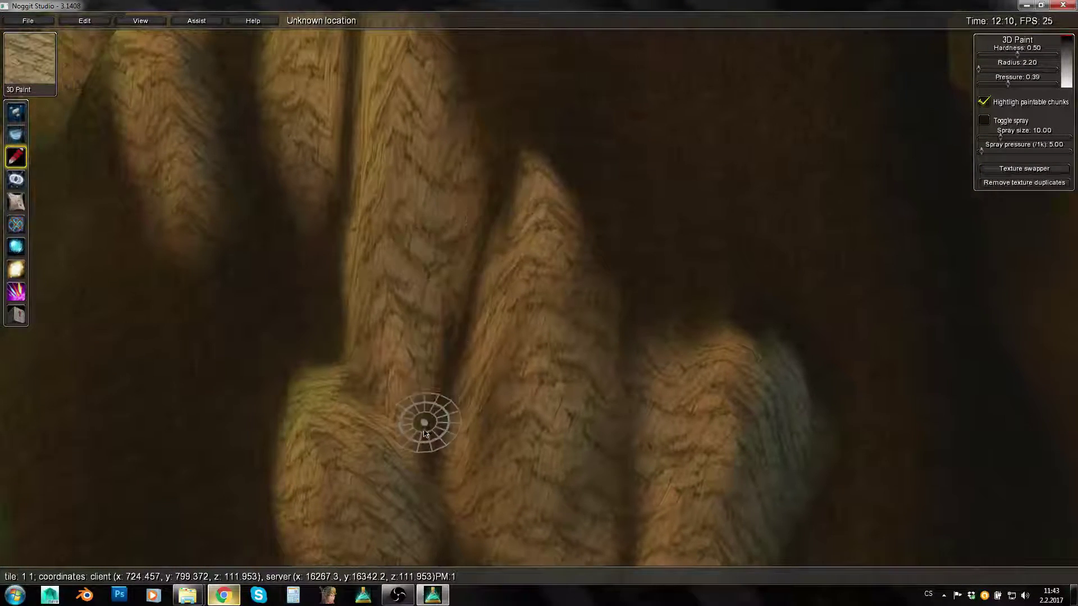
pyautogui.press('w')
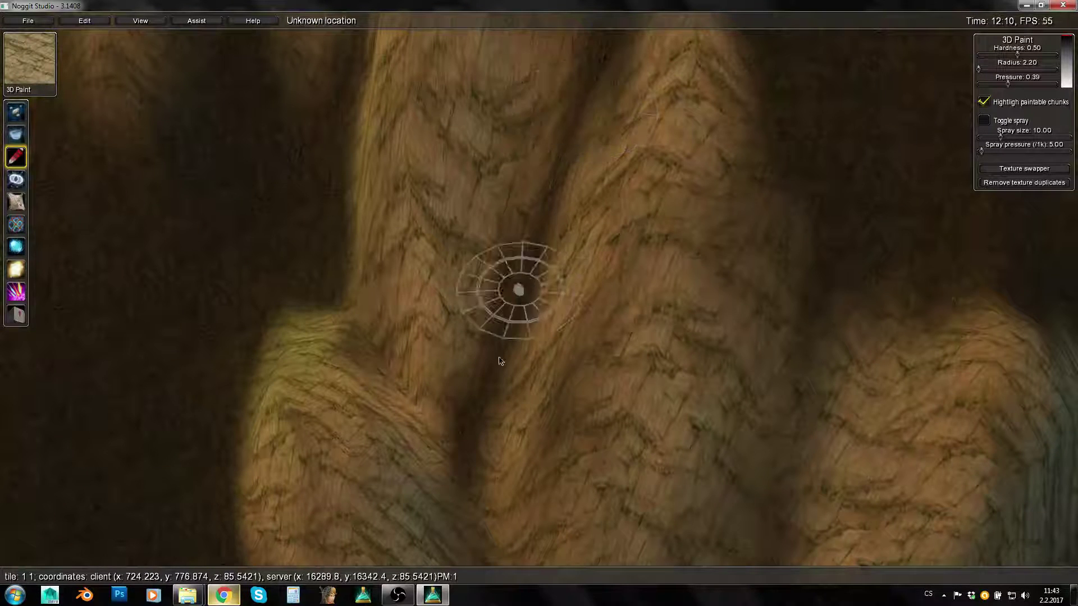
pyautogui.press('s')
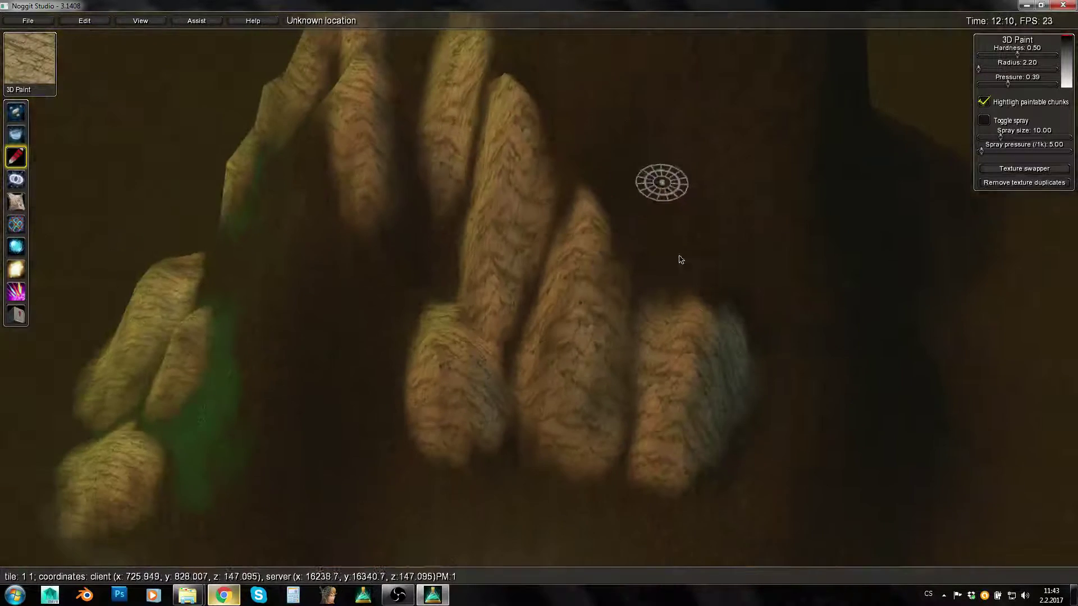
pyautogui.press('1')
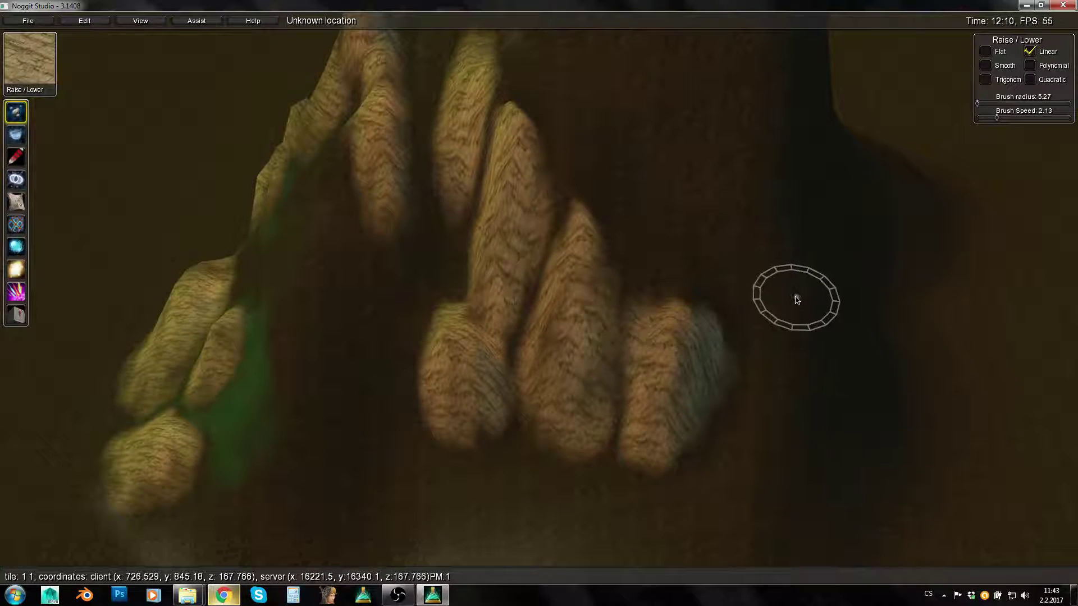
pyautogui.press('2')
pyautogui.press('d')
pyautogui.moveTo(720, 289); pyautogui.dragTo(496, 277, button='right')
pyautogui.press('s')
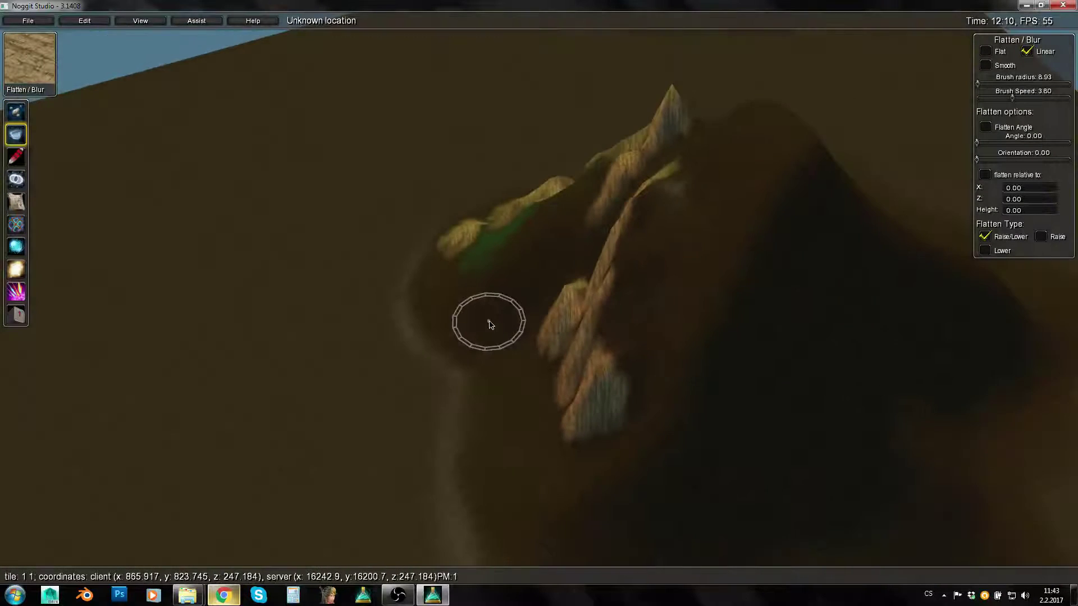
pyautogui.press('w')
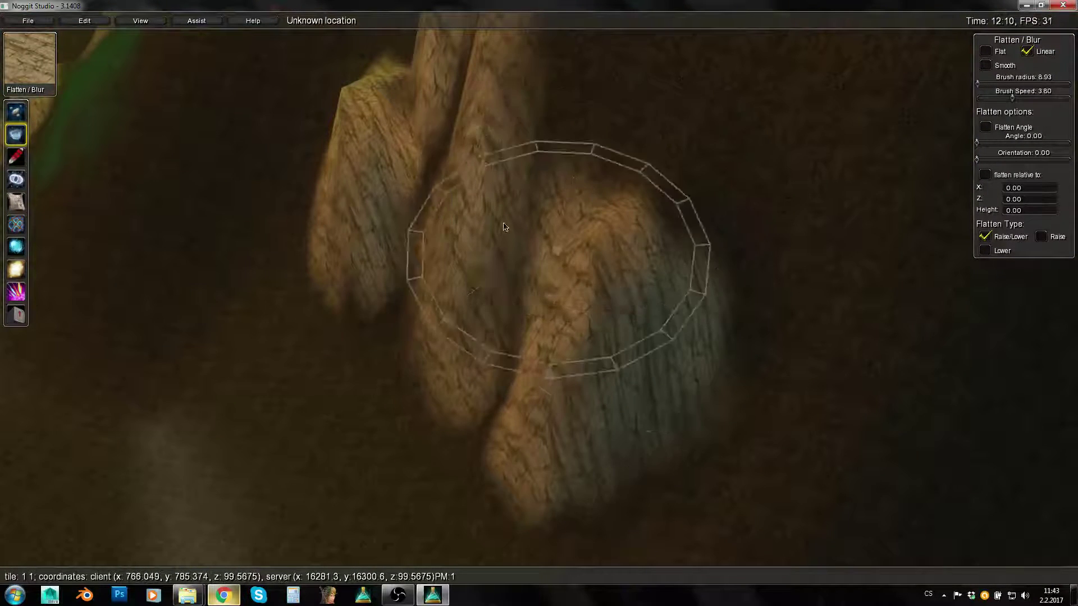
pyautogui.press('s')
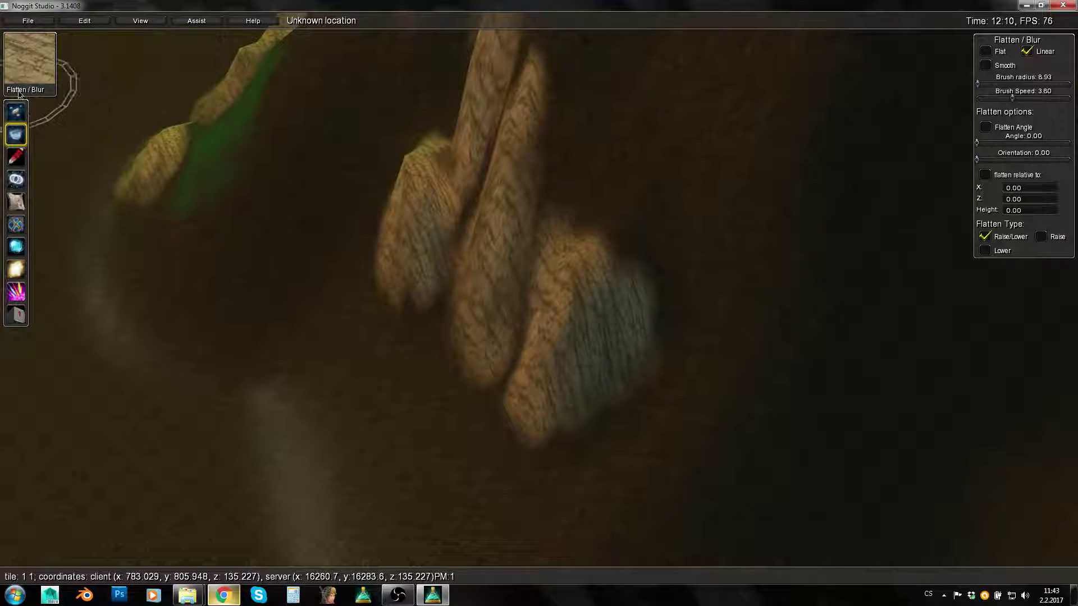
# Blur the sharp edges of the new rock ridges with a Flatten / Blur brush of radius 6.13 and speed 3.13
pyautogui.press('w')
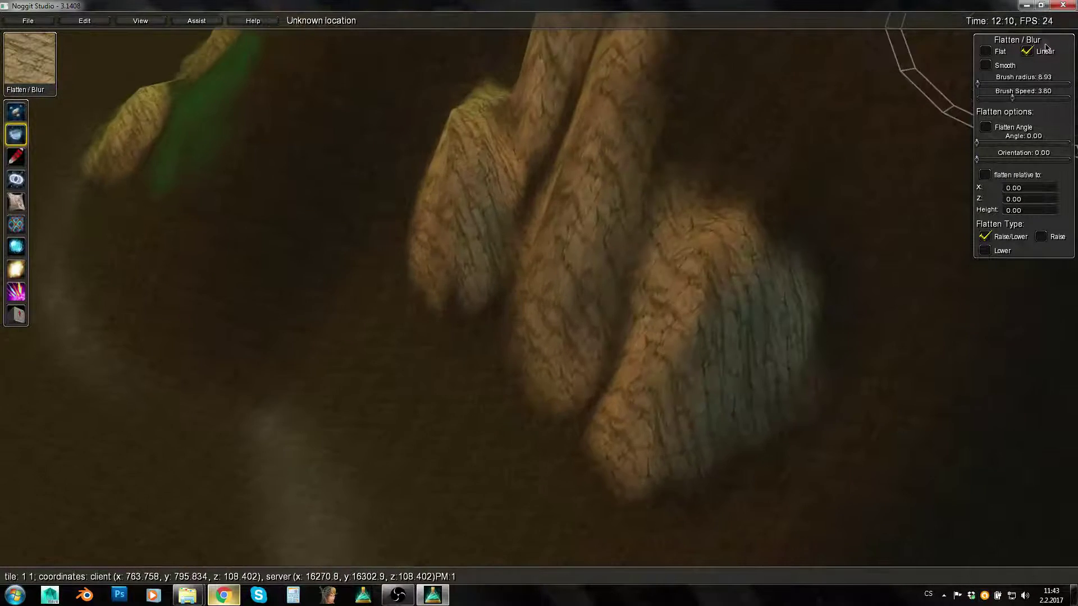
pyautogui.moveTo(823, 335)
pyautogui.keyDown('alt'); pyautogui.mouseDown()
pyautogui.moveTo(750, 315)
pyautogui.moveTo(748, 253)
pyautogui.moveTo(832, 327)
pyautogui.moveTo(723, 410)
pyautogui.mouseUp(); pyautogui.keyUp('alt')
pyautogui.moveTo(723, 410); pyautogui.dragTo(702, 316, button='right')
pyautogui.moveTo(703, 316)
pyautogui.keyDown('ctrl'); pyautogui.mouseDown()
pyautogui.moveTo(607, 240)
pyautogui.moveTo(615, 157)
pyautogui.moveTo(659, 202)
pyautogui.moveTo(507, 383)
pyautogui.mouseUp(); pyautogui.keyUp('ctrl')
pyautogui.moveTo(507, 383)
pyautogui.mouseDown(button='right')
pyautogui.moveTo(625, 343)
pyautogui.moveTo(798, 243)
pyautogui.moveTo(774, 173)
pyautogui.mouseUp(button='right')
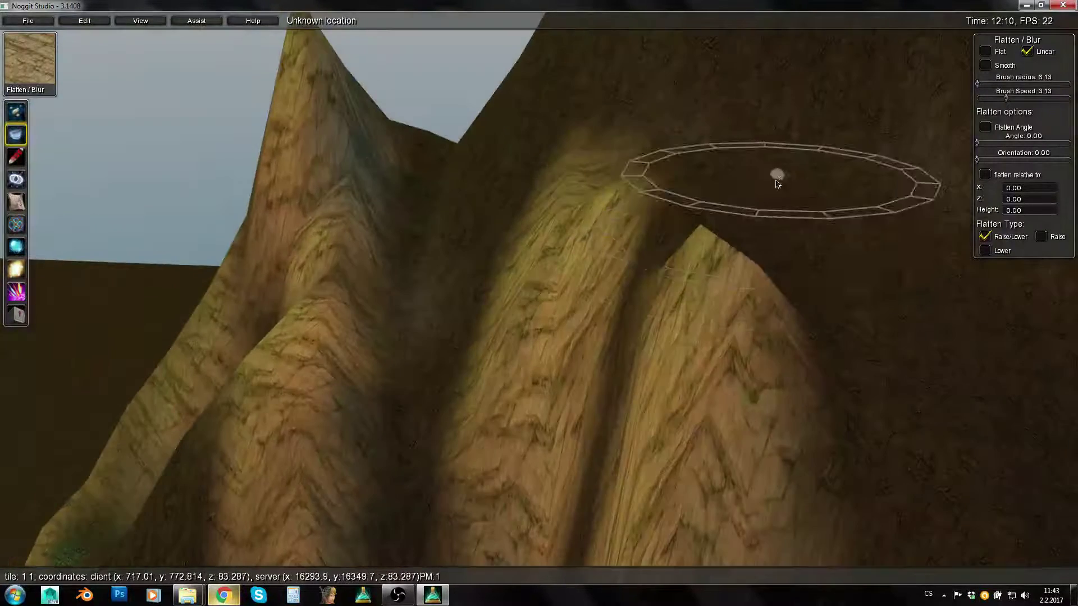
pyautogui.moveTo(722, 272)
pyautogui.mouseDown(button='right')
pyautogui.moveTo(548, 293)
pyautogui.moveTo(313, 192)
pyautogui.mouseUp(button='right')
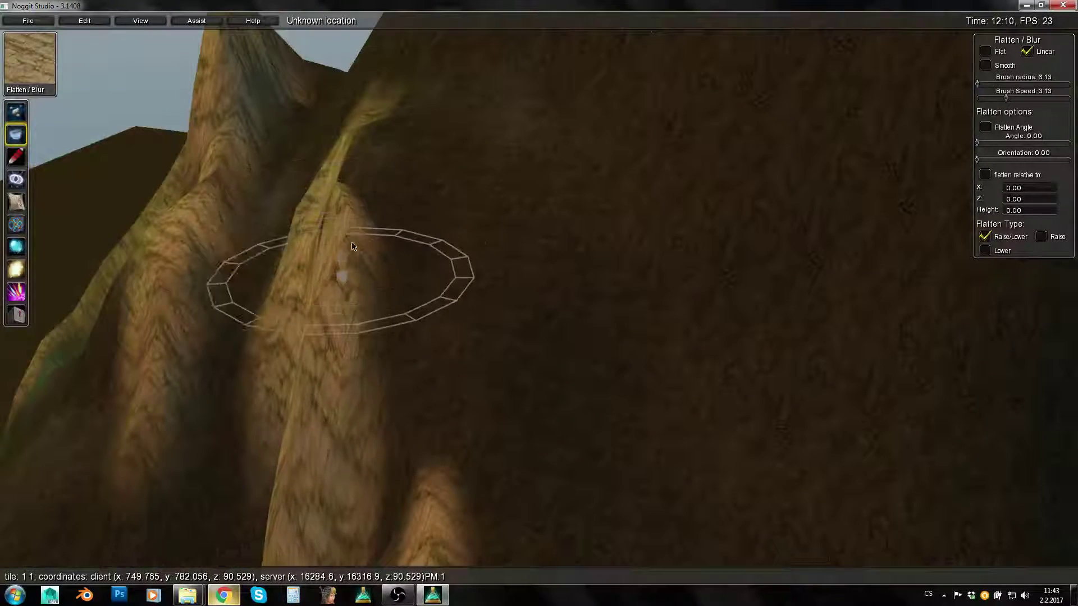
pyautogui.moveTo(315, 316); pyautogui.dragTo(617, 280, button='right')
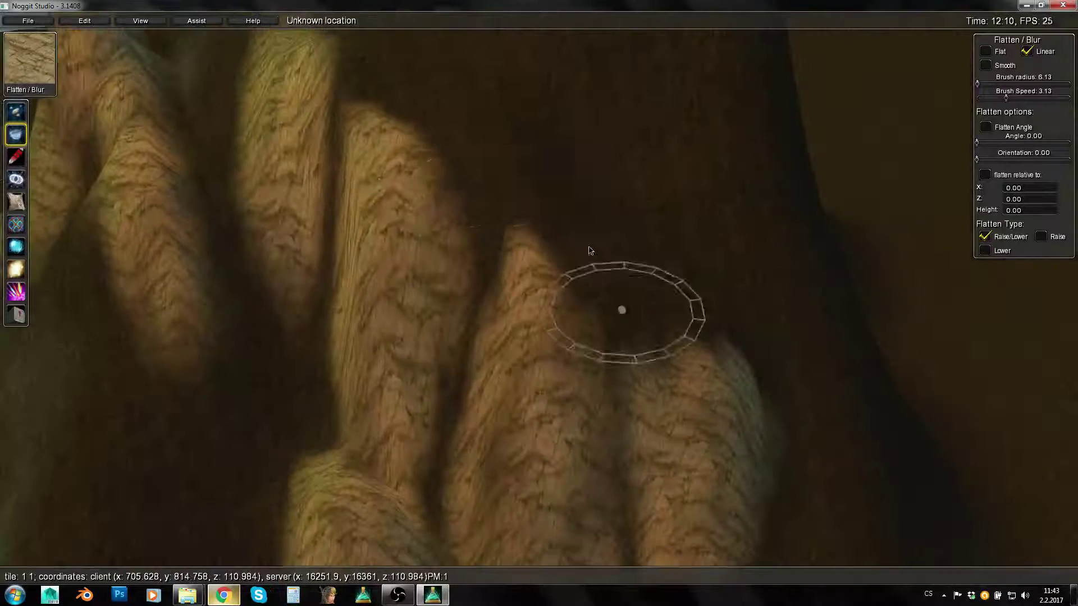
pyautogui.moveTo(387, 243); pyautogui.dragTo(361, 115, button='right')
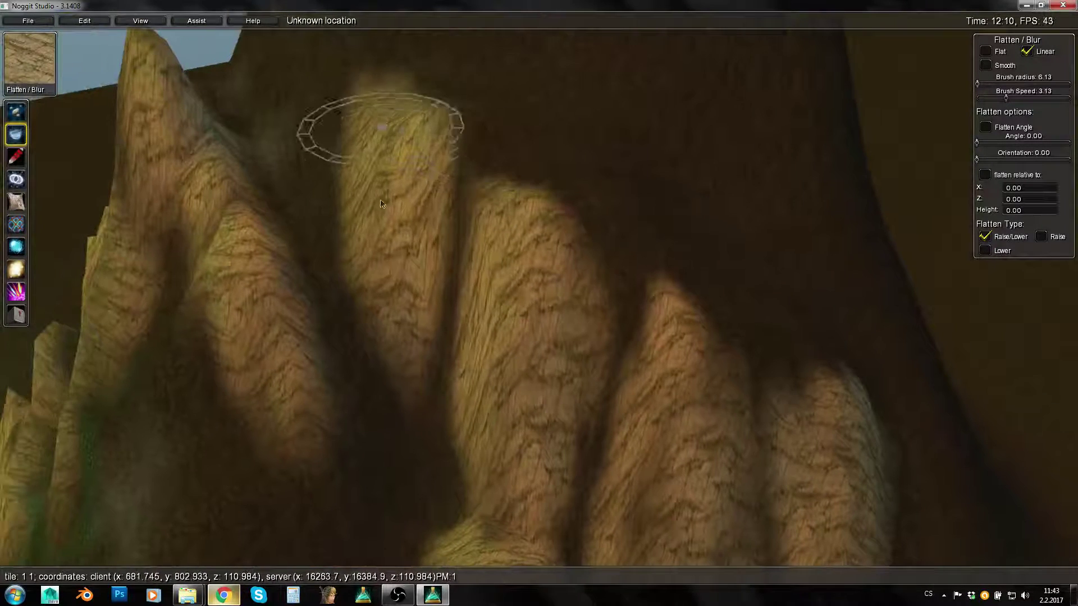
pyautogui.moveTo(360, 284)
pyautogui.mouseDown(button='right')
pyautogui.moveTo(459, 300)
pyautogui.moveTo(491, 323)
pyautogui.mouseUp(button='right')
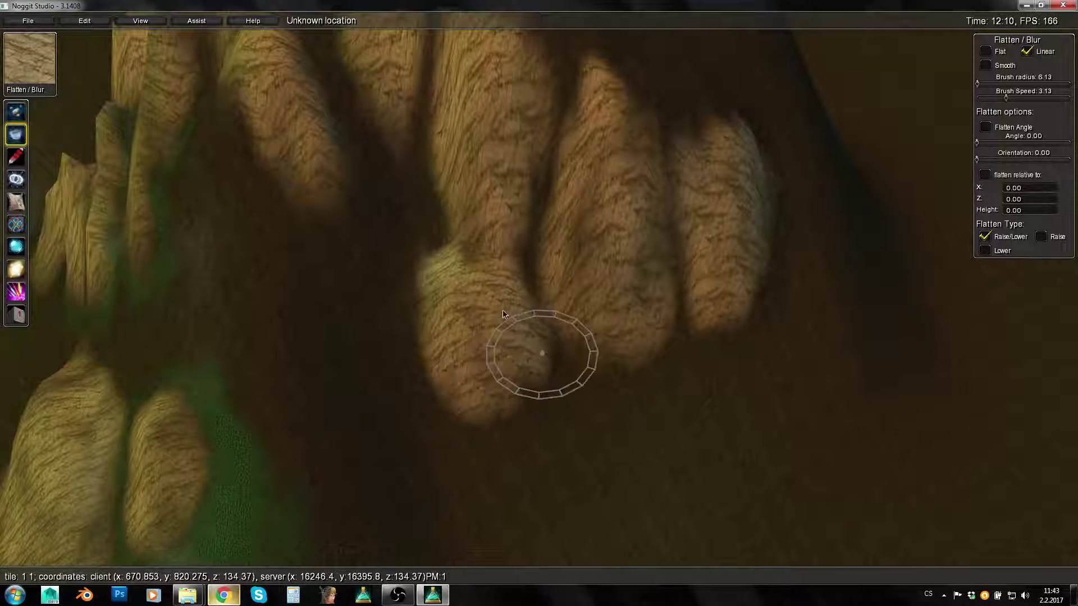
# Paint green grass around the sides and foot of the lowest new rock ridge, narrowing the 3D Paint radius to 1.00
pyautogui.press('3')
pyautogui.press('s')
pyautogui.press('a')
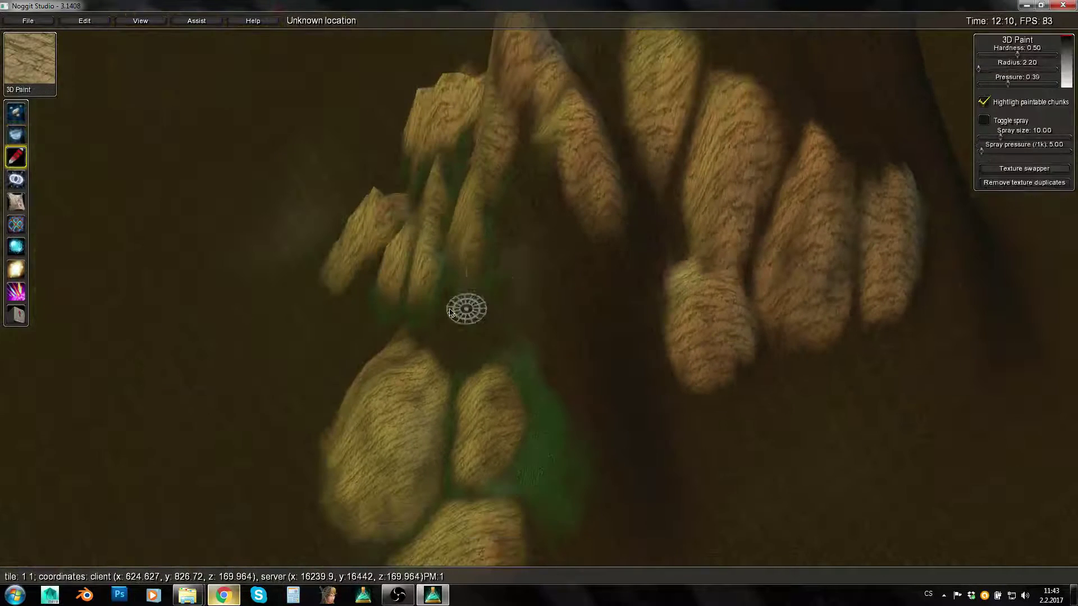
pyautogui.keyDown('ctrl'); pyautogui.click(467, 308); pyautogui.keyUp('ctrl')
pyautogui.click(748, 251)
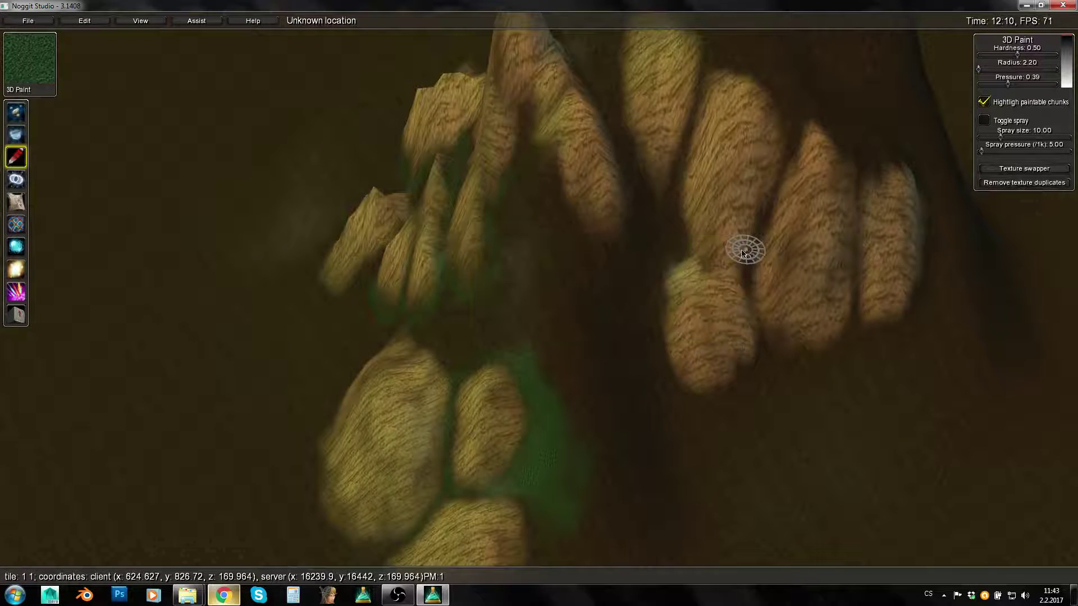
pyautogui.press('d')
pyautogui.press('w')
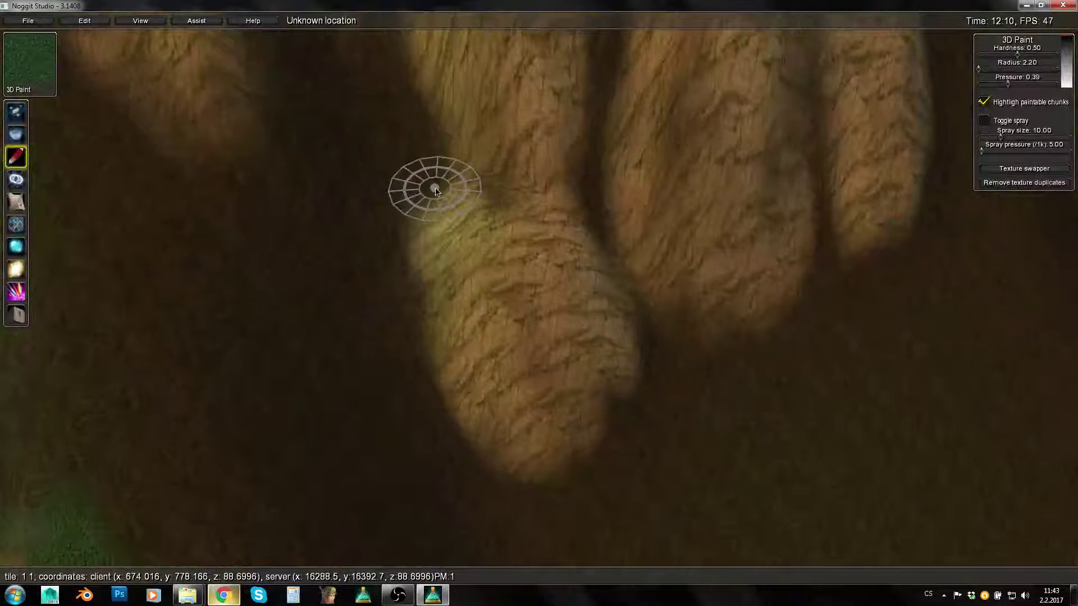
pyautogui.moveTo(436, 191)
pyautogui.mouseDown()
pyautogui.moveTo(409, 204)
pyautogui.moveTo(407, 235)
pyautogui.mouseUp()
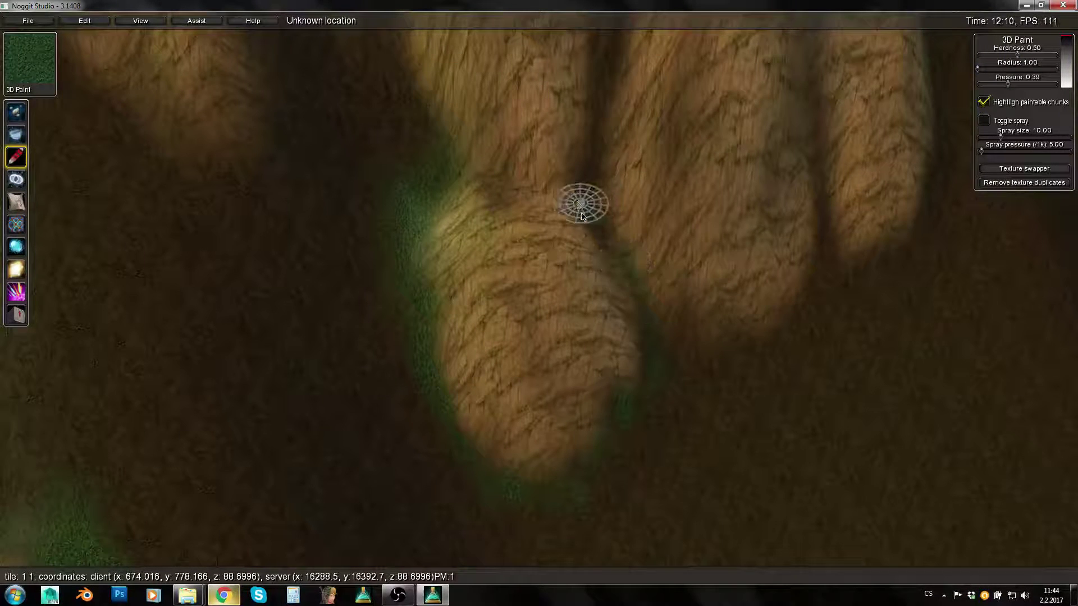
# Paint green grass into the gap beside the central rock ridge and along the upper edges of the neighbouring ridges
pyautogui.press('w')
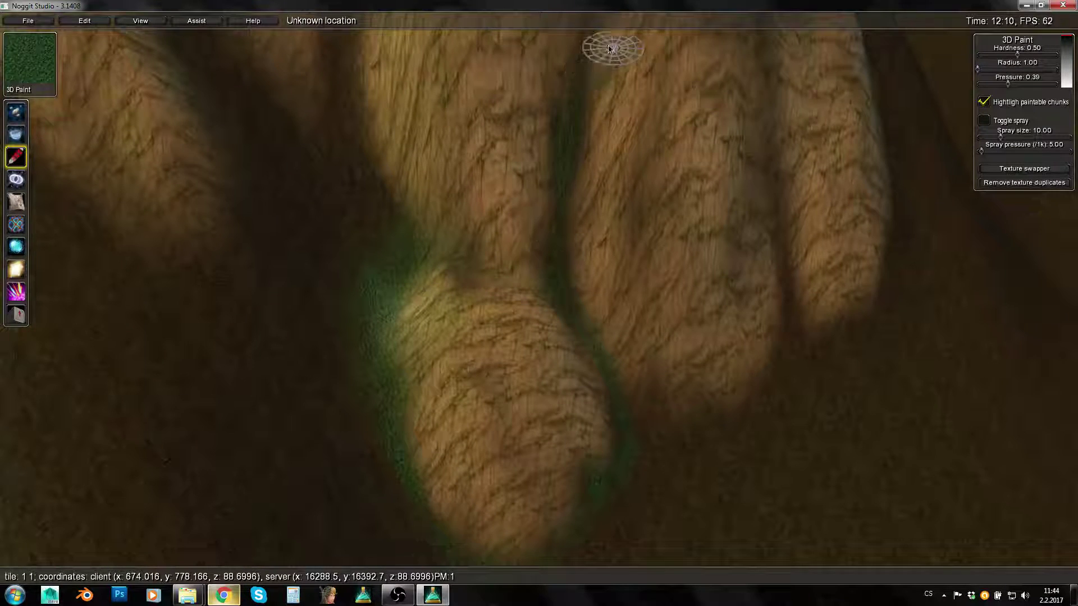
pyautogui.press('w')
pyautogui.press('q')
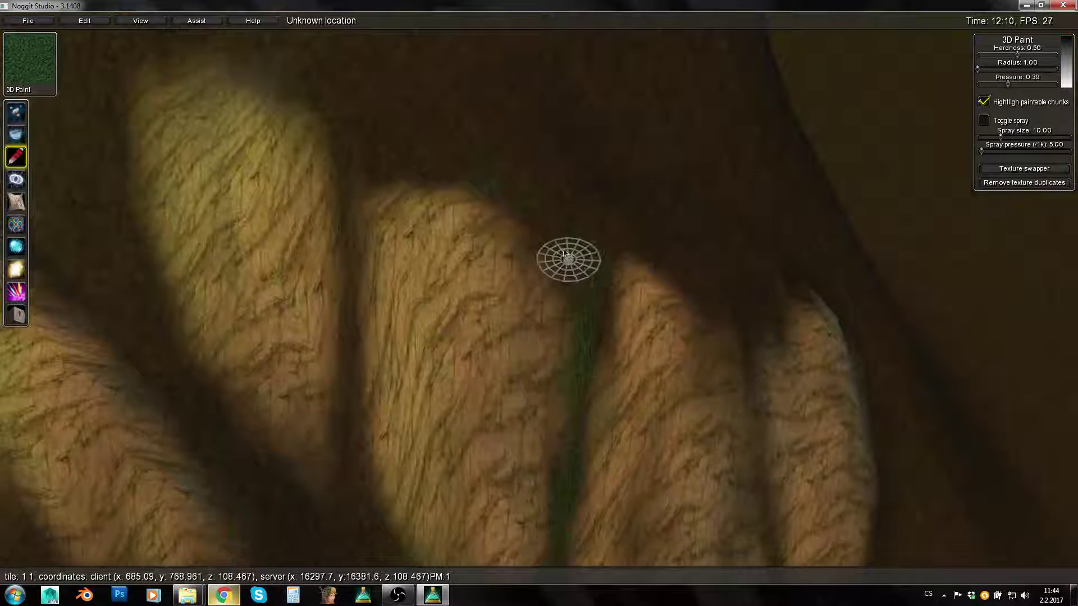
pyautogui.keyDown('shift'); pyautogui.moveTo(371, 182); pyautogui.dragTo(326, 119); pyautogui.keyUp('shift')
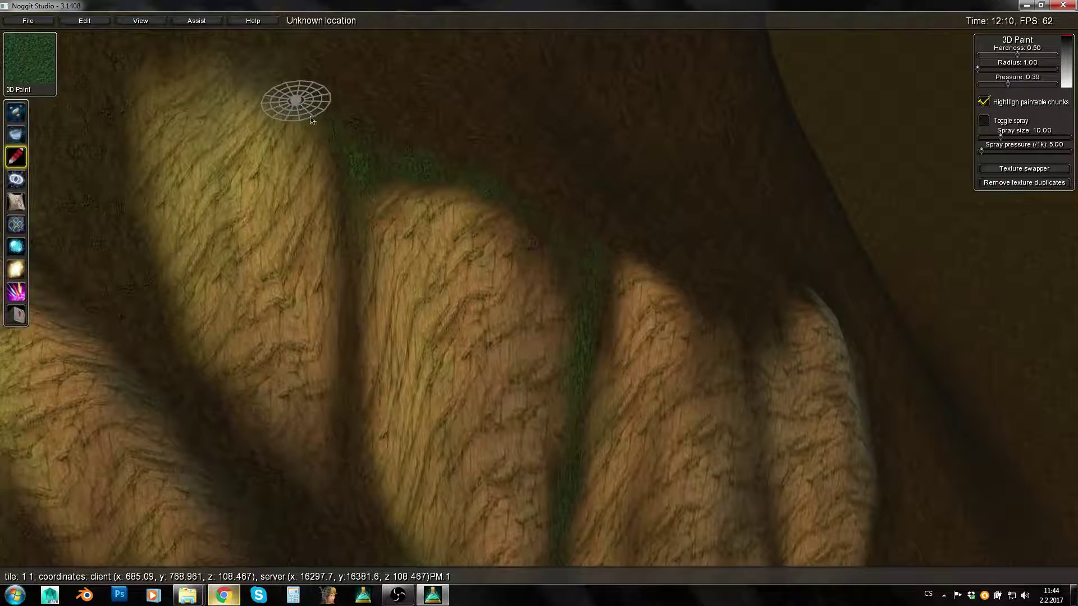
# Paint green grass in the next gap between the ridges and around both sides and the top of the uppermost ridge
pyautogui.press('a')
pyautogui.press('d')
pyautogui.press('w')
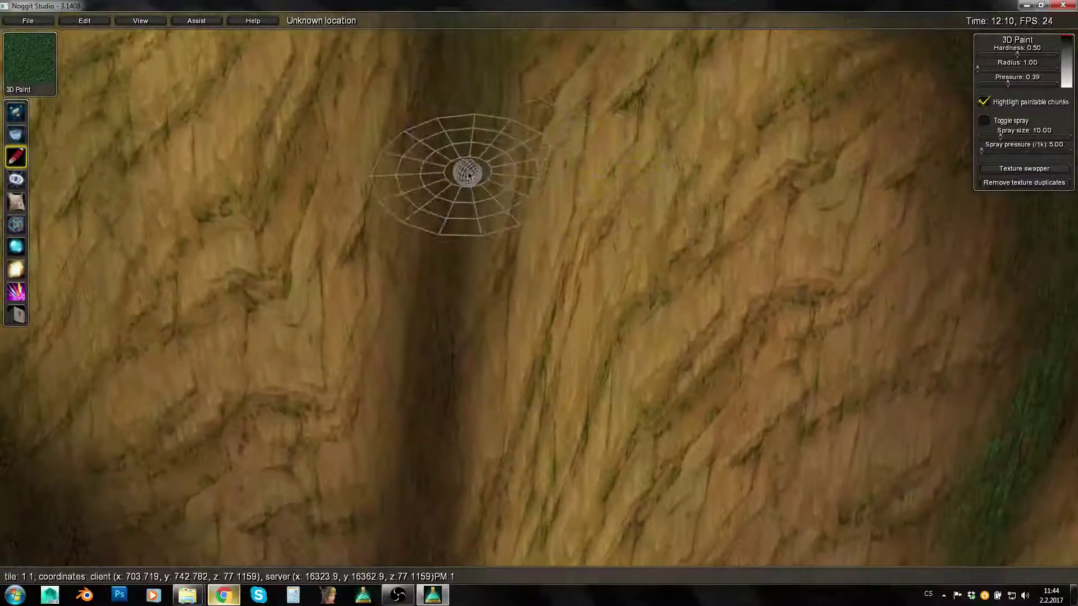
pyautogui.press('s')
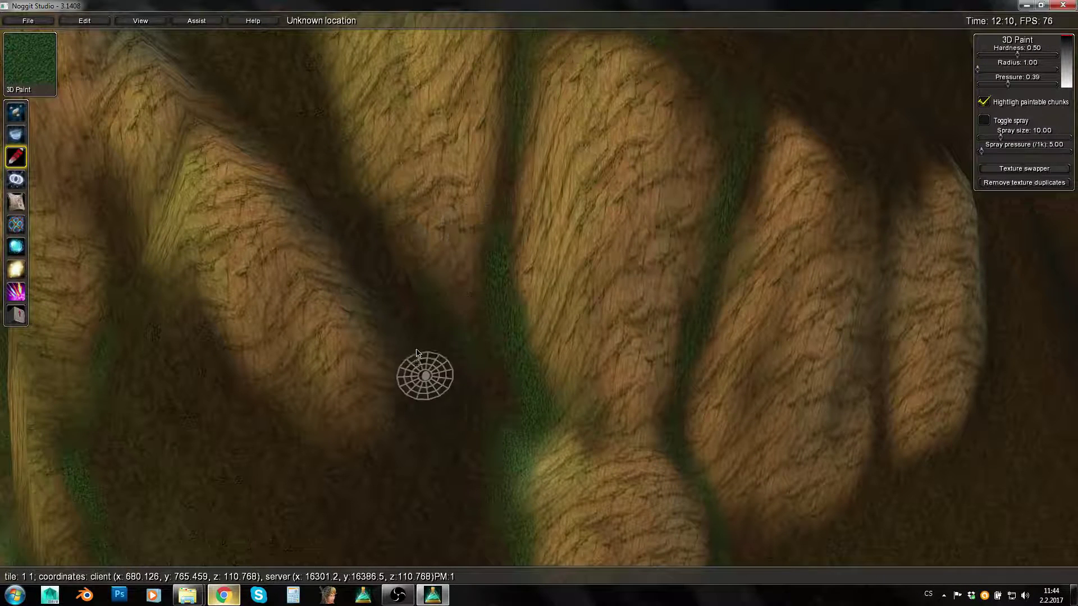
pyautogui.moveTo(339, 149)
pyautogui.keyDown('shift'); pyautogui.mouseDown()
pyautogui.moveTo(422, 310)
pyautogui.moveTo(314, 101)
pyautogui.mouseUp(); pyautogui.keyUp('shift')
pyautogui.press('q')
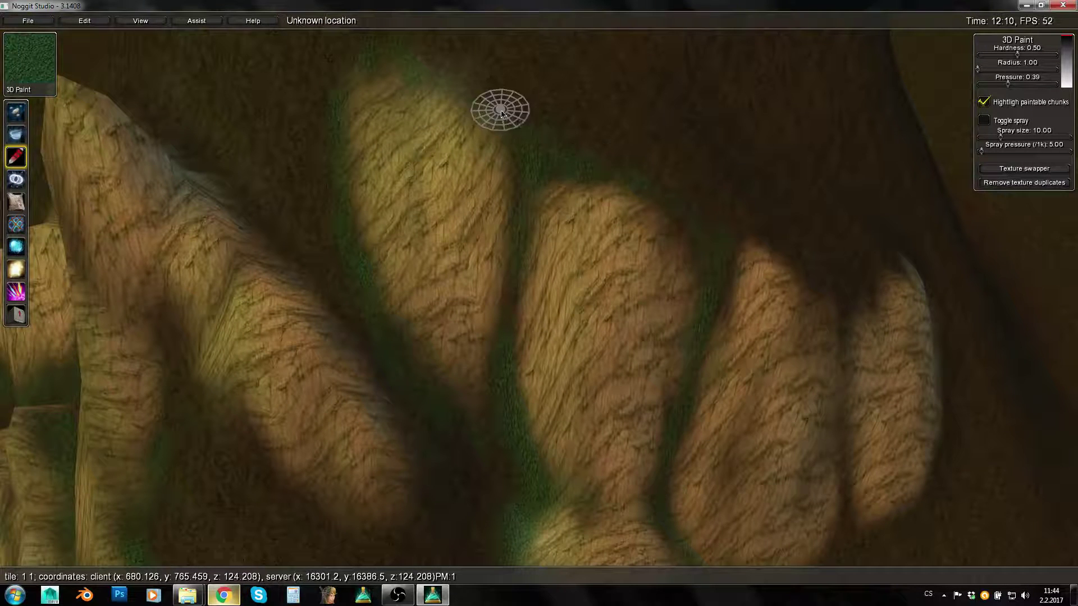
pyautogui.keyDown('shift'); pyautogui.moveTo(799, 269); pyautogui.dragTo(842, 287); pyautogui.keyUp('shift')
# Paint a broad band of green grass on the slope above the ridges with a 3D Paint radius of 2.74
pyautogui.moveTo(842, 286); pyautogui.dragTo(661, 248, button='right')
pyautogui.press('s')
pyautogui.press('w')
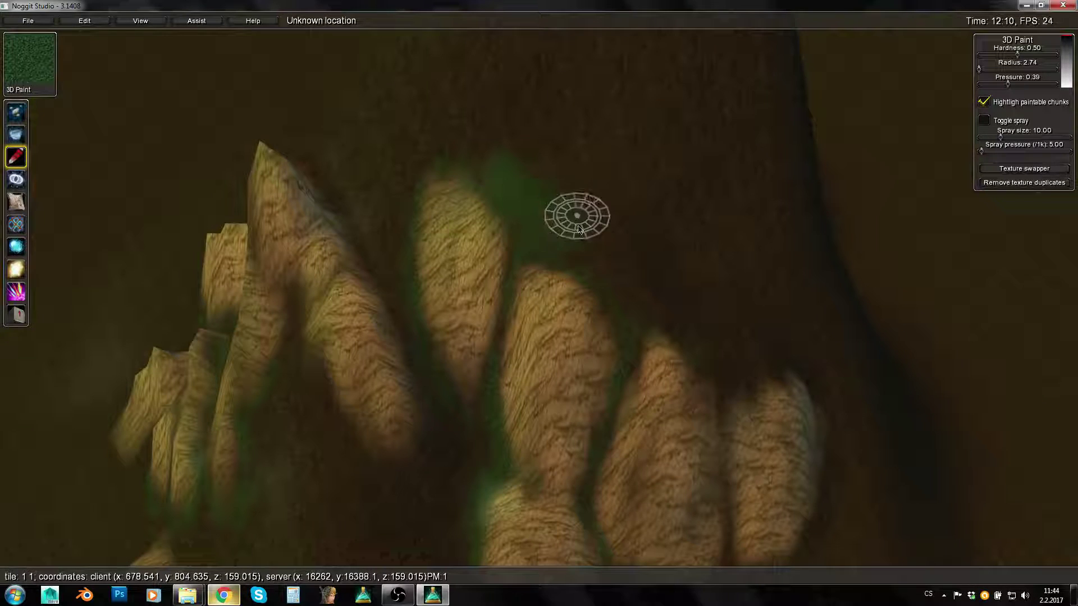
pyautogui.moveTo(618, 263)
pyautogui.keyDown('shift'); pyautogui.mouseDown()
pyautogui.moveTo(601, 230)
pyautogui.moveTo(640, 303)
pyautogui.moveTo(631, 280)
pyautogui.moveTo(530, 190)
pyautogui.moveTo(673, 308)
pyautogui.mouseUp(); pyautogui.keyUp('shift')
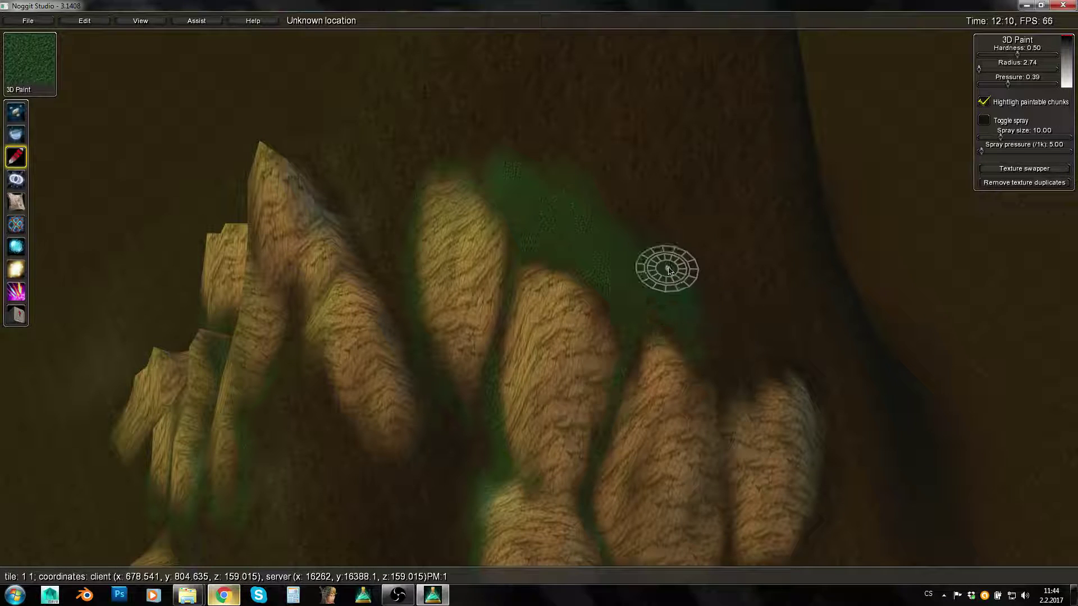
pyautogui.moveTo(732, 388)
pyautogui.mouseDown(button='right')
pyautogui.moveTo(553, 258)
pyautogui.moveTo(594, 242)
pyautogui.mouseUp(button='right')
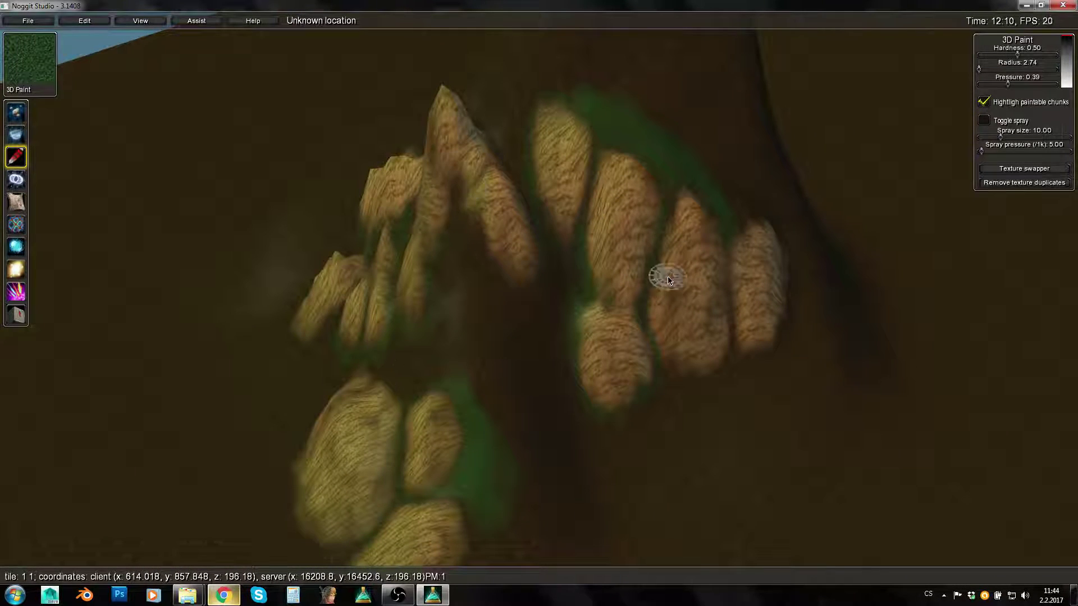
# Examine the grass coverage around the rock ridges from farther back, then from the front and side
pyautogui.moveTo(694, 254); pyautogui.dragTo(808, 256, button='right')
pyautogui.press('s')
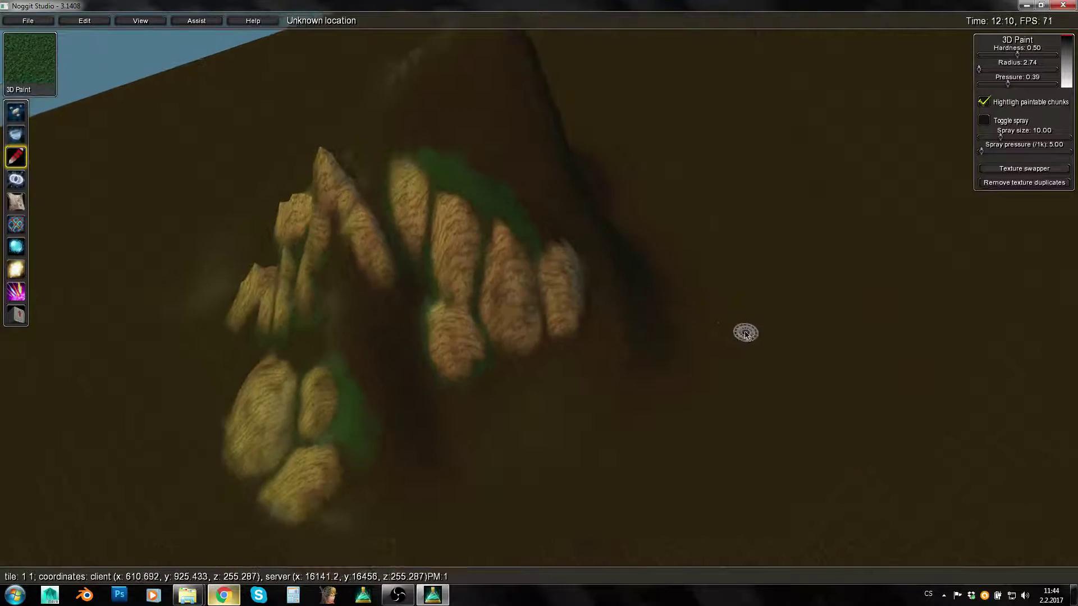
pyautogui.press('w')
pyautogui.press('1')
pyautogui.moveTo(722, 329)
pyautogui.mouseDown(button='right')
pyautogui.moveTo(613, 233)
pyautogui.moveTo(338, 202)
pyautogui.moveTo(355, 176)
pyautogui.moveTo(666, 270)
pyautogui.moveTo(627, 287)
pyautogui.moveTo(526, 109)
pyautogui.mouseUp(button='right')
pyautogui.press('w')
pyautogui.press('s')
pyautogui.press('s')
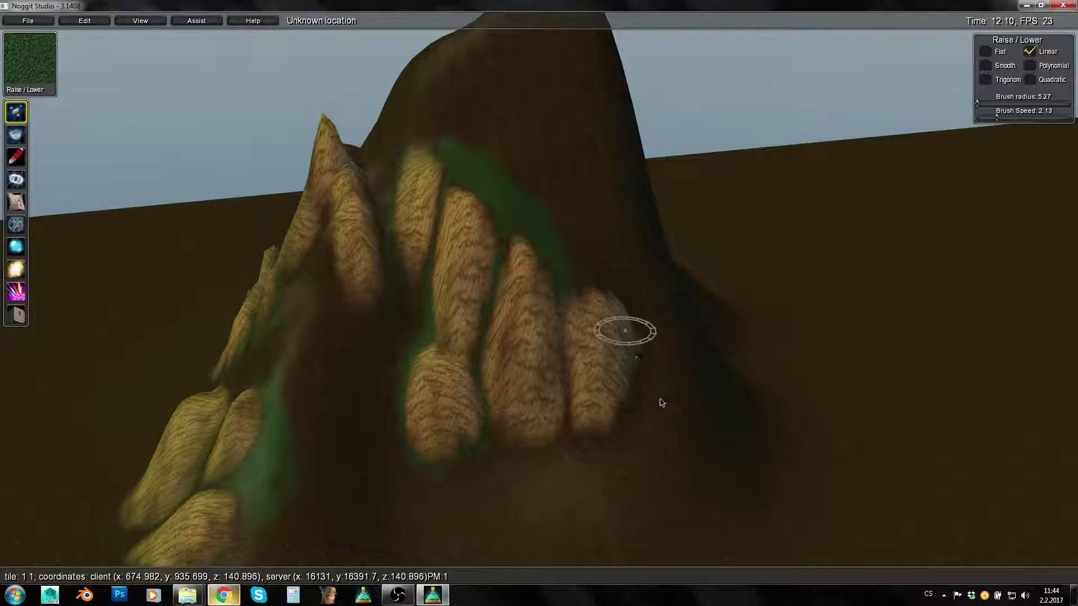
pyautogui.moveTo(771, 413); pyautogui.dragTo(623, 393, button='right')
pyautogui.press('d')
pyautogui.press('w')
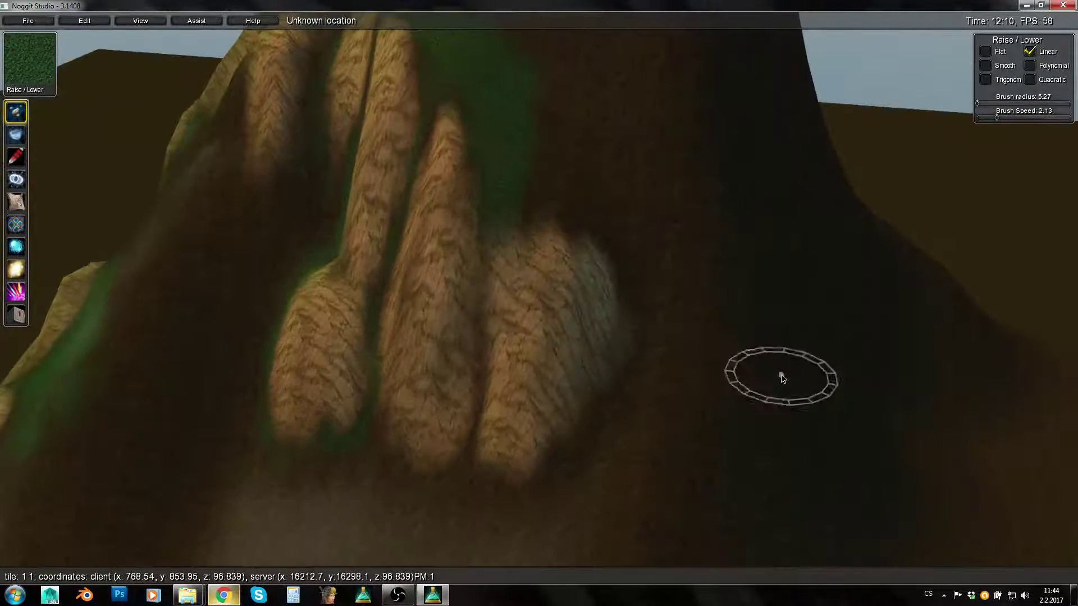
# Examine the bare, shaded flank of the mountain beyond the outermost rock ridge
pyautogui.press('d')
pyautogui.press('s')
pyautogui.moveTo(780, 375)
pyautogui.mouseDown(button='right')
pyautogui.moveTo(488, 375)
pyautogui.moveTo(342, 395)
pyautogui.moveTo(320, 370)
pyautogui.moveTo(777, 358)
pyautogui.mouseUp(button='right')
pyautogui.press('3')
pyautogui.press('a')
pyautogui.press('2')
pyautogui.press('w')
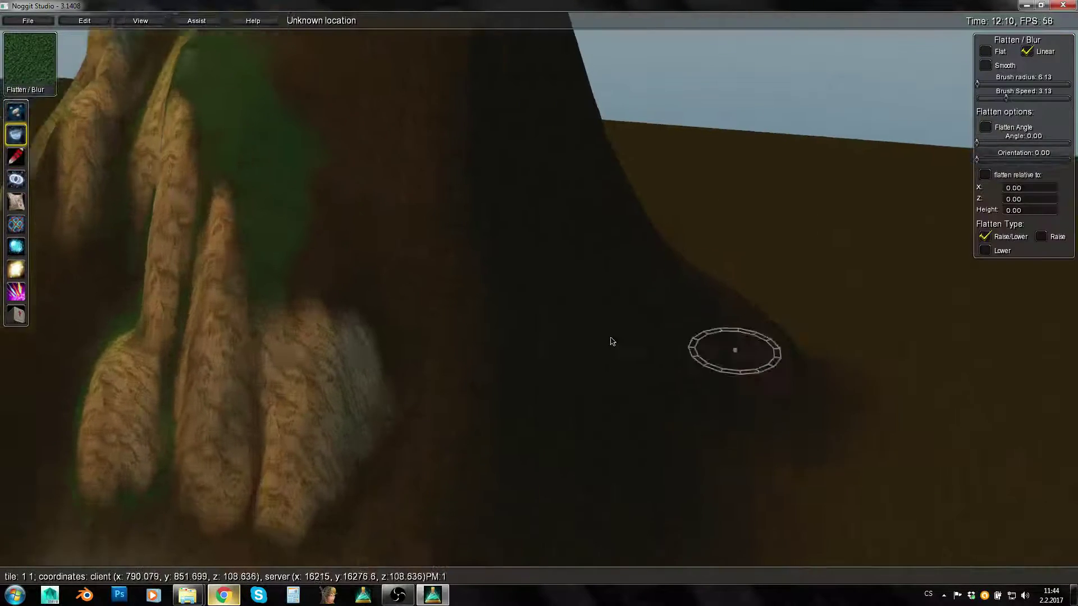
pyautogui.moveTo(612, 341); pyautogui.dragTo(447, 331, button='right')
pyautogui.press('d')
pyautogui.press('1')
pyautogui.press('d')
pyautogui.moveTo(717, 303); pyautogui.dragTo(397, 331, button='right')
pyautogui.press('q')
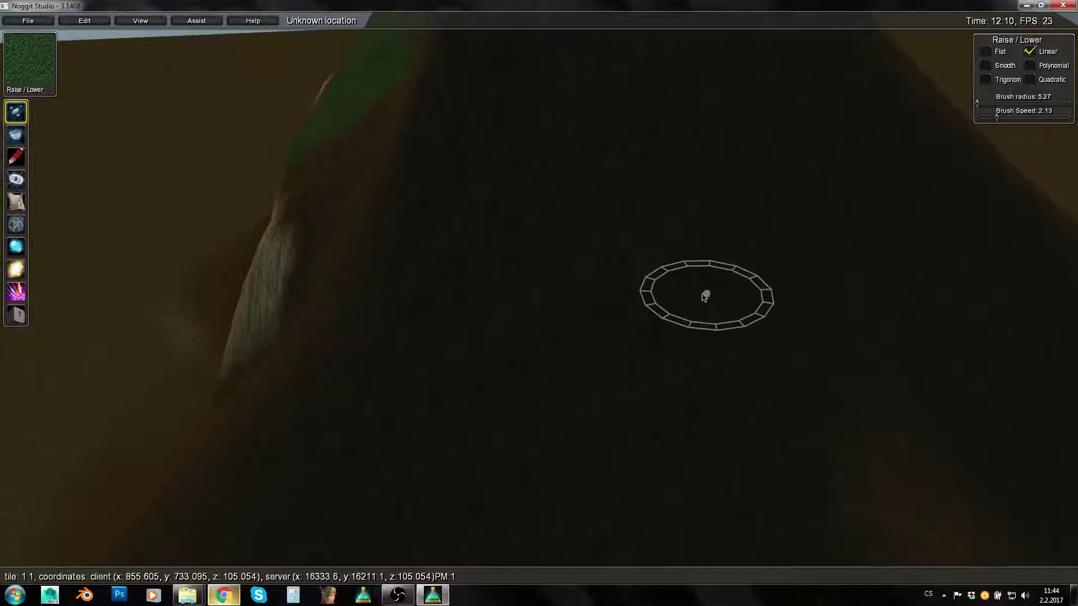
# Raise a small patch on the bare slope opposite the rock ridges with a Raise / Lower brush of radius 4.07
pyautogui.press('s')
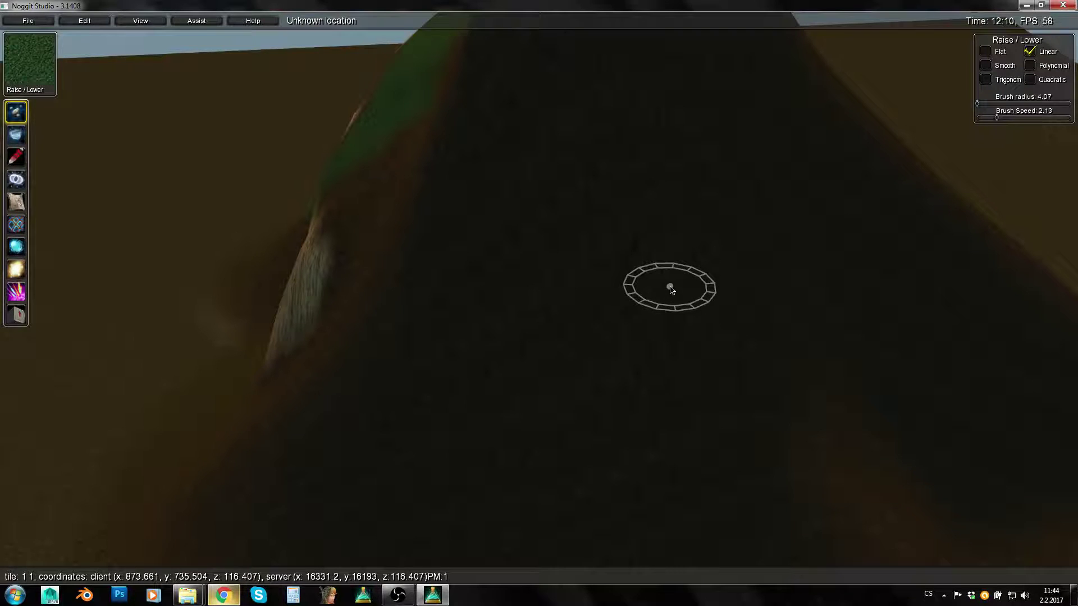
pyautogui.press('w')
pyautogui.moveTo(677, 288)
pyautogui.mouseDown(button='right')
pyautogui.moveTo(943, 264)
pyautogui.moveTo(758, 286)
pyautogui.moveTo(252, 429)
pyautogui.moveTo(606, 369)
pyautogui.mouseUp(button='right')
pyautogui.press('d')
pyautogui.press('q')
pyautogui.press('s')
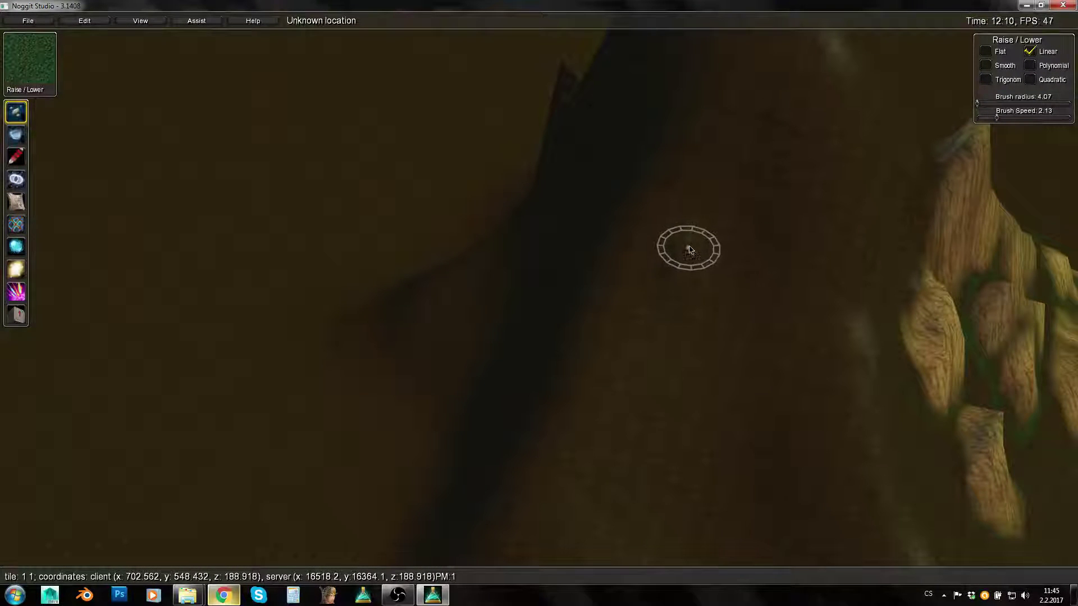
pyautogui.press('w')
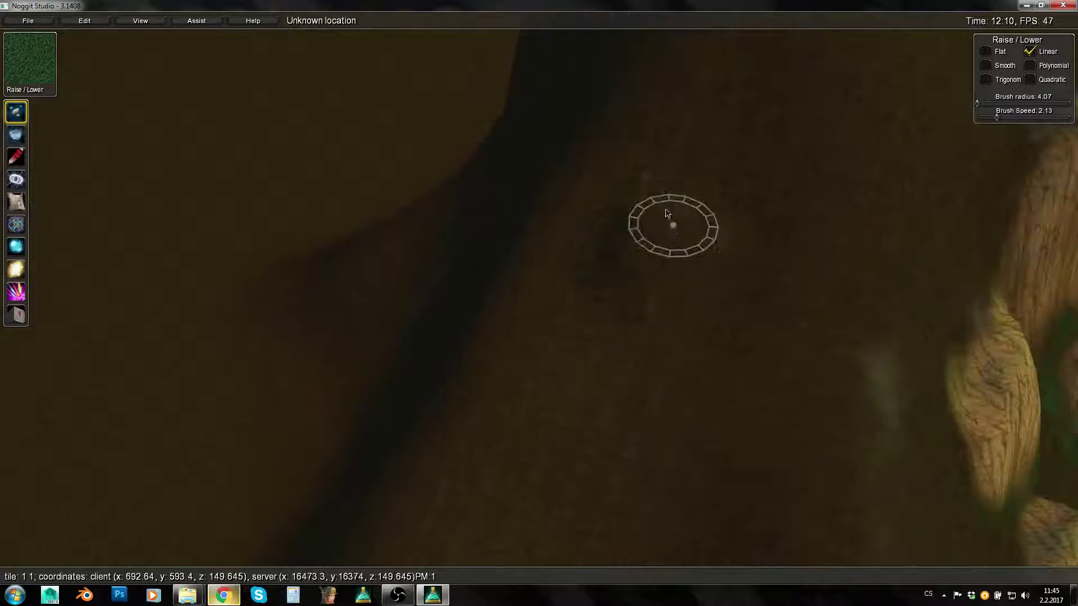
# Flatten the raised patch into the start of a ledge using the Flat falloff and a Flatten / Blur radius of 5.60
pyautogui.press('2')
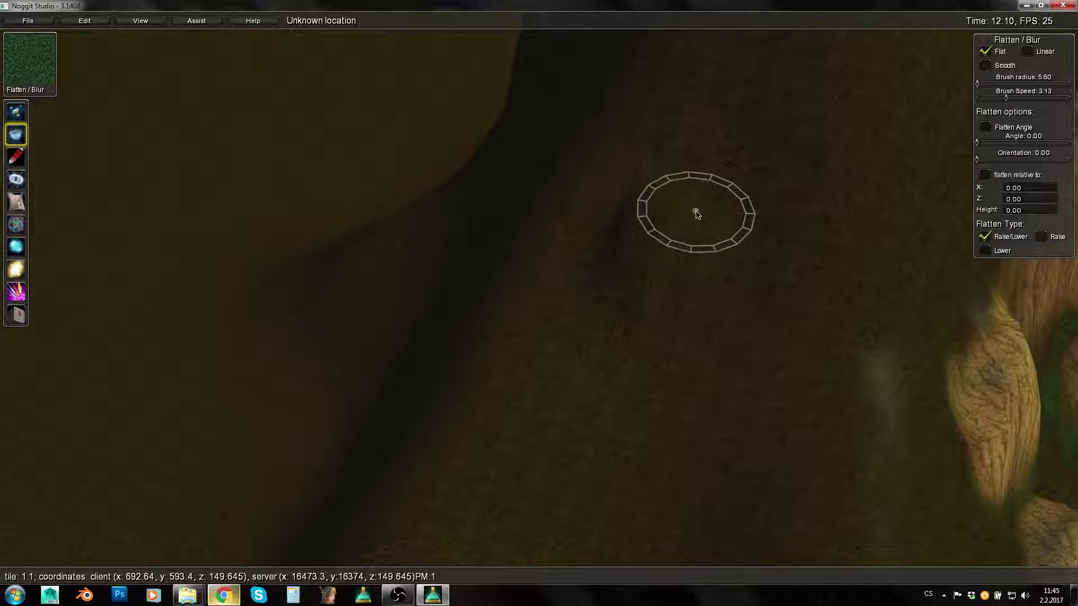
pyautogui.press('1')
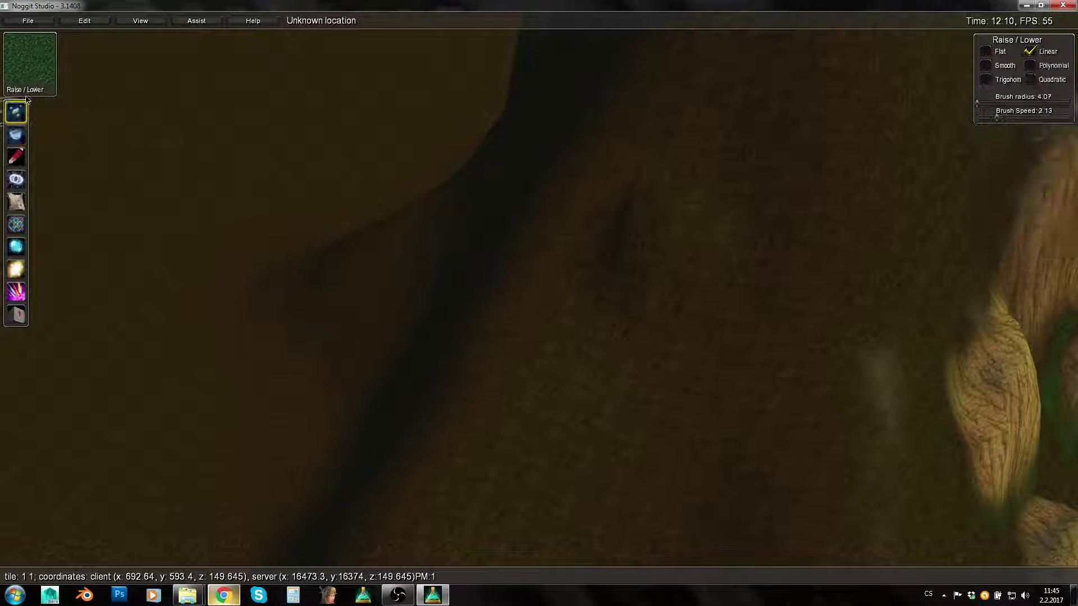
pyautogui.click(21, 138)
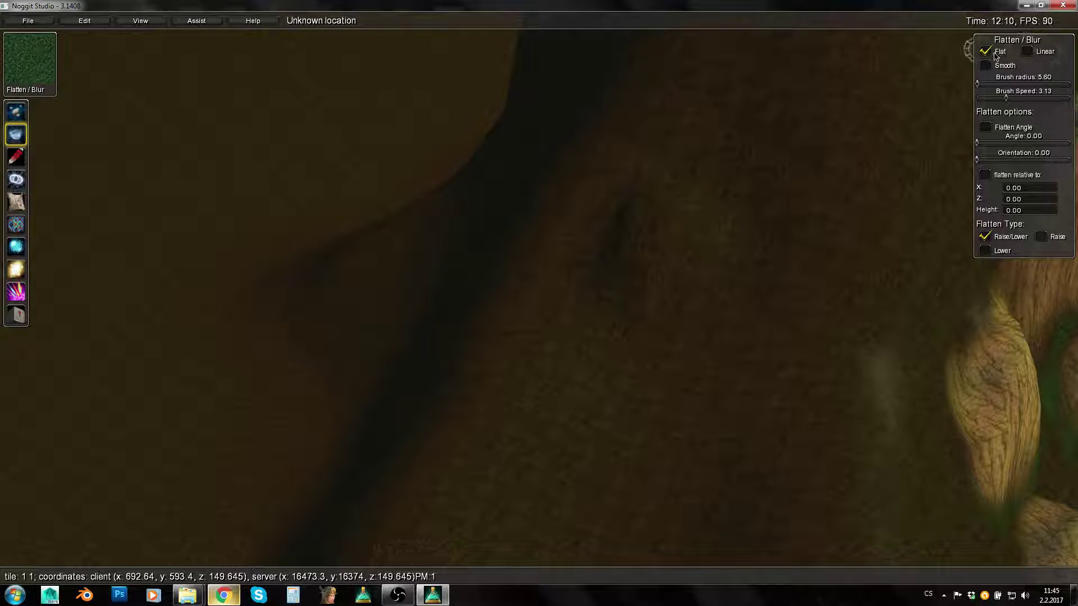
# Flatten a narrow ledge down along the bare slope, setting the brush radius to 4.33 and the speed to 4.47
pyautogui.press('d')
pyautogui.press('w')
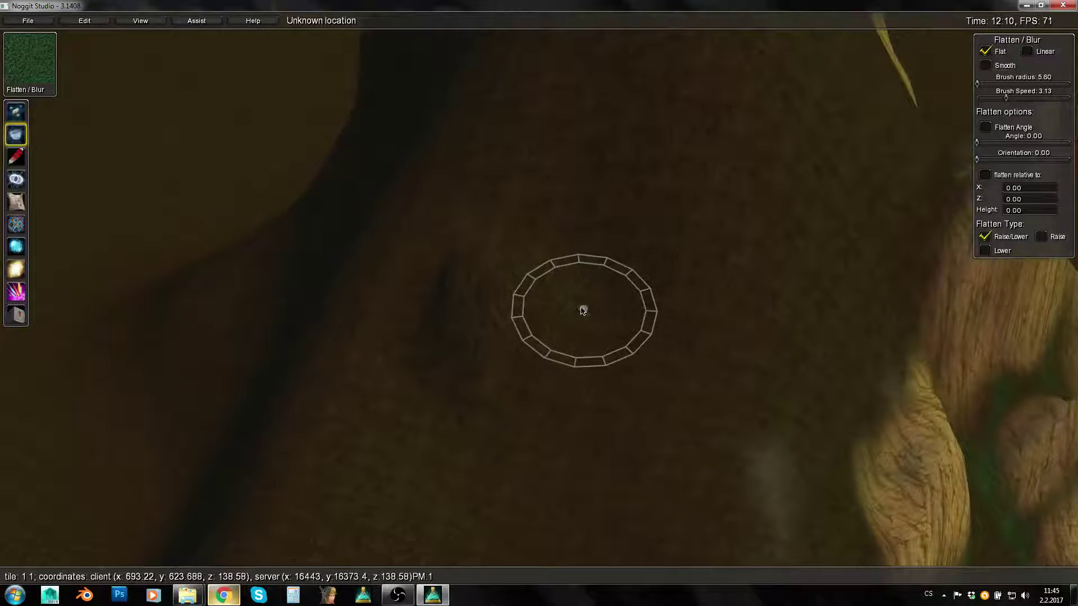
pyautogui.keyDown('alt'); pyautogui.moveTo(581, 309); pyautogui.dragTo(575, 308); pyautogui.keyUp('alt')
pyautogui.moveTo(573, 297); pyautogui.dragTo(582, 324, button='right')
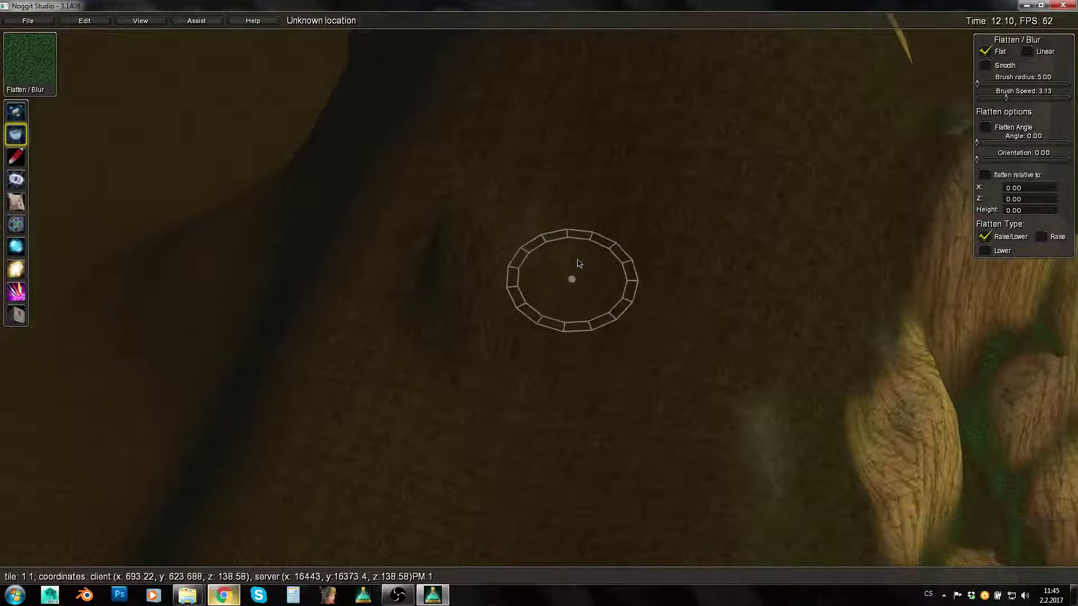
pyautogui.keyDown('alt'); pyautogui.moveTo(578, 263); pyautogui.dragTo(572, 260); pyautogui.keyUp('alt')
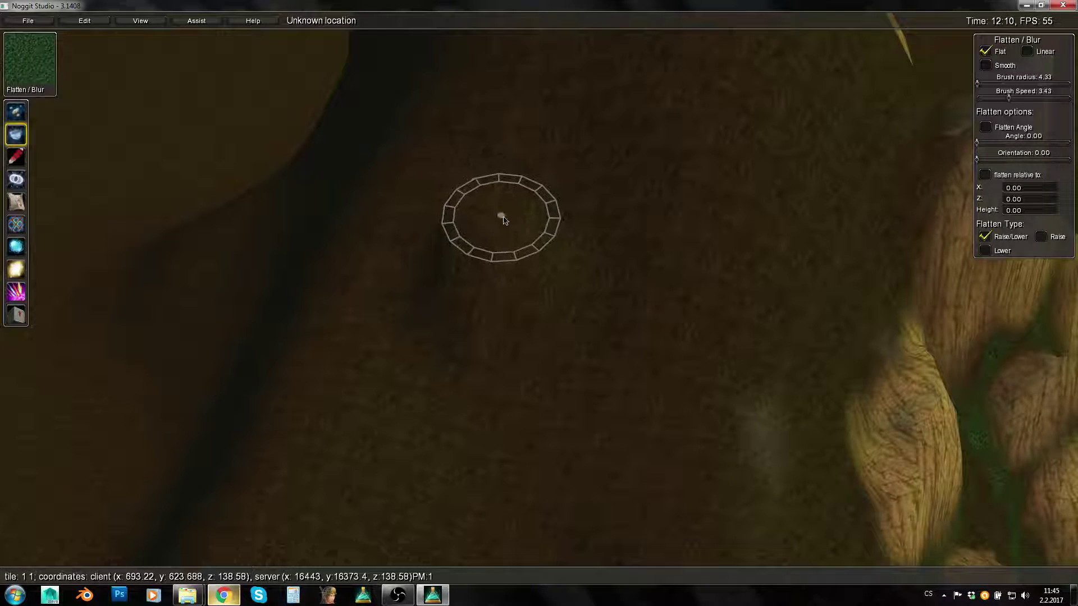
pyautogui.moveTo(503, 217)
pyautogui.mouseDown()
pyautogui.moveTo(519, 218)
pyautogui.moveTo(476, 215)
pyautogui.moveTo(515, 251)
pyautogui.moveTo(564, 362)
pyautogui.moveTo(551, 391)
pyautogui.moveTo(611, 452)
pyautogui.moveTo(477, 223)
pyautogui.moveTo(626, 374)
pyautogui.moveTo(604, 305)
pyautogui.moveTo(513, 193)
pyautogui.moveTo(520, 235)
pyautogui.moveTo(571, 296)
pyautogui.moveTo(606, 370)
pyautogui.moveTo(592, 300)
pyautogui.moveTo(513, 209)
pyautogui.moveTo(575, 224)
pyautogui.moveTo(647, 457)
pyautogui.moveTo(705, 375)
pyautogui.moveTo(771, 471)
pyautogui.moveTo(768, 486)
pyautogui.moveTo(732, 483)
pyautogui.moveTo(752, 440)
pyautogui.mouseUp()
pyautogui.press('s')
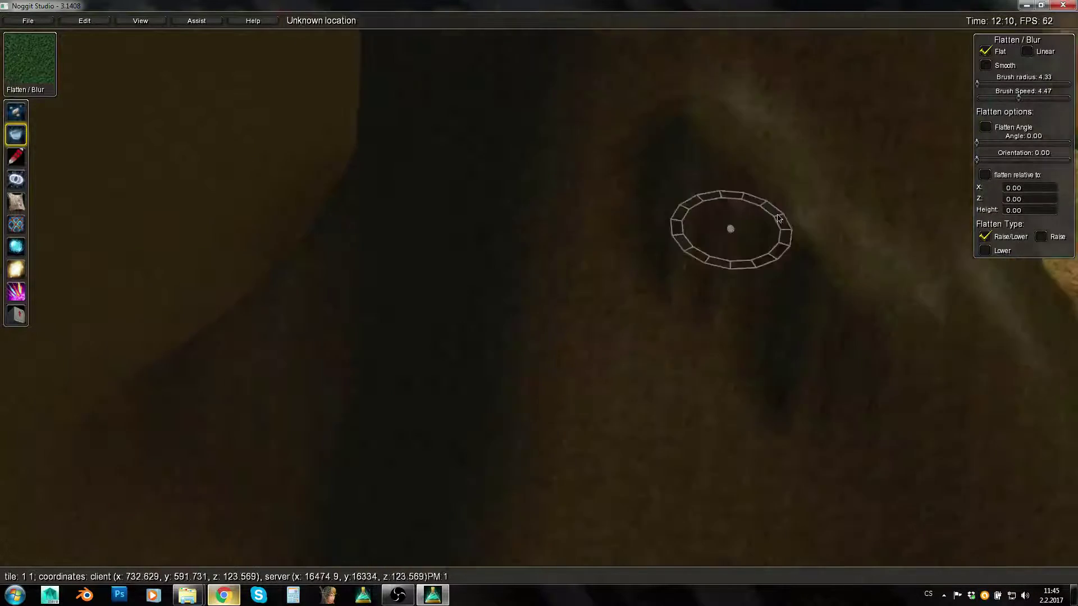
# Continue the ledge farther up the slope by raising the terrain and flattening it with the radius 4.33 brush
pyautogui.press('1')
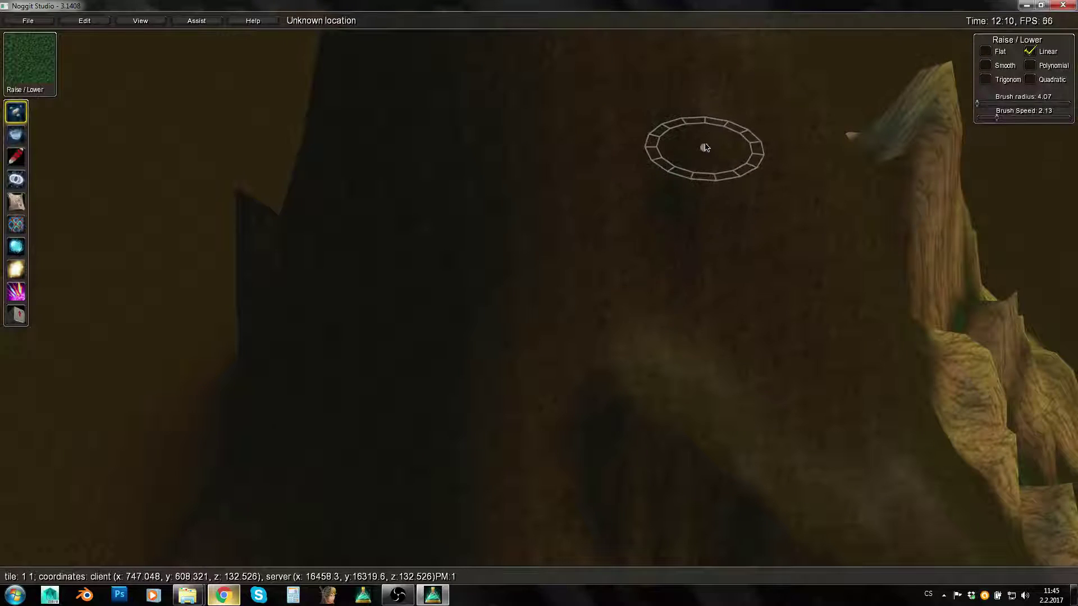
pyautogui.press('2')
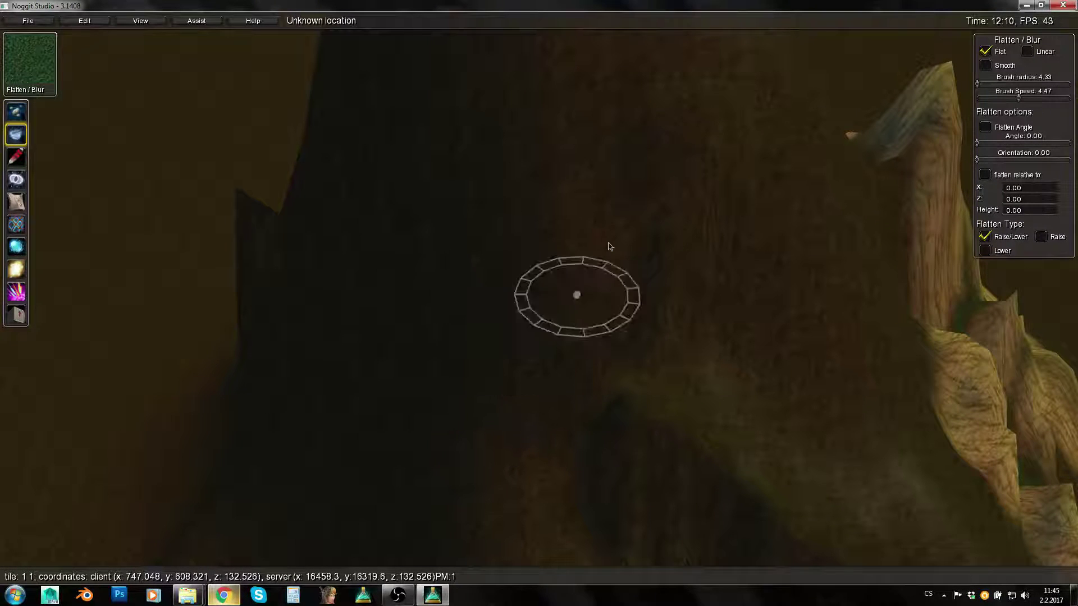
pyautogui.press('1')
pyautogui.moveTo(678, 171); pyautogui.dragTo(710, 166, button='right')
pyautogui.press('s')
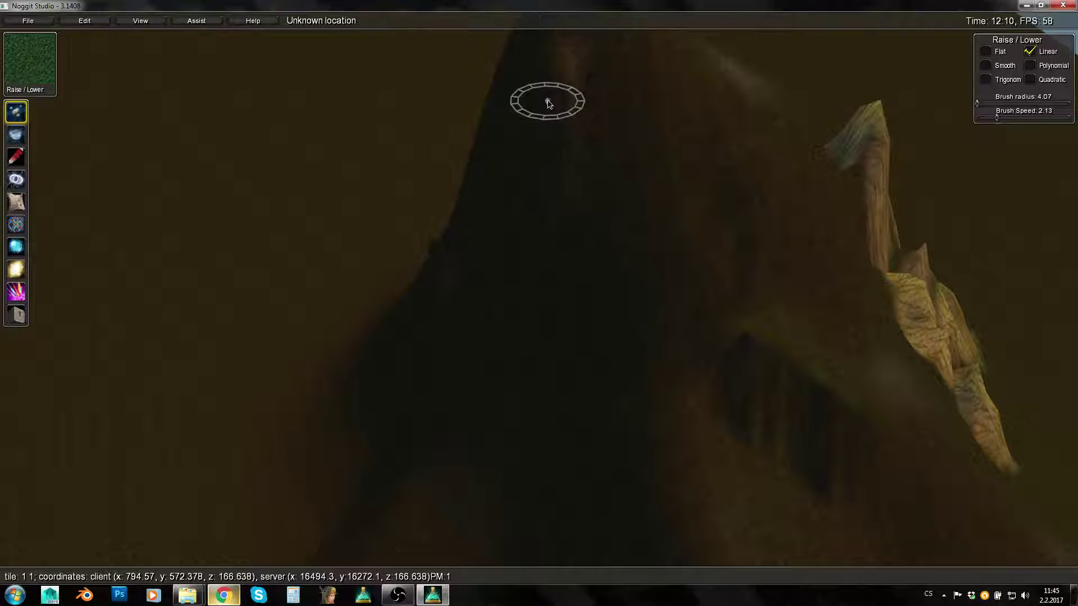
# Extend the ledge around the mountain's shaded side by alternately raising and flattening, and check it up close and from farther back
pyautogui.press('2')
pyautogui.press('1')
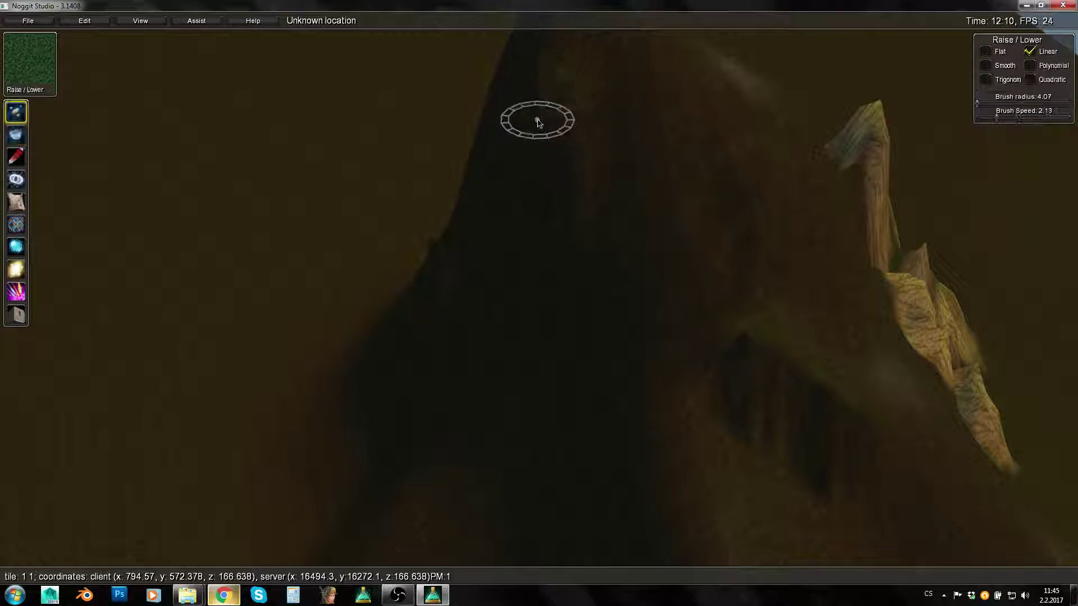
pyautogui.press('2')
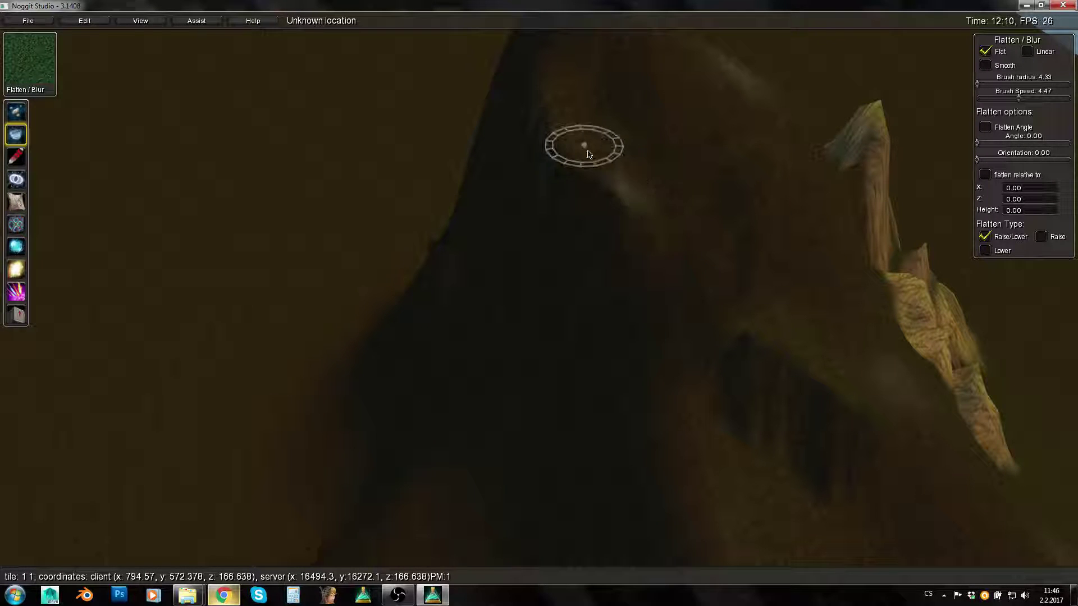
pyautogui.moveTo(523, 158); pyautogui.dragTo(890, 156, button='right')
pyautogui.press('w')
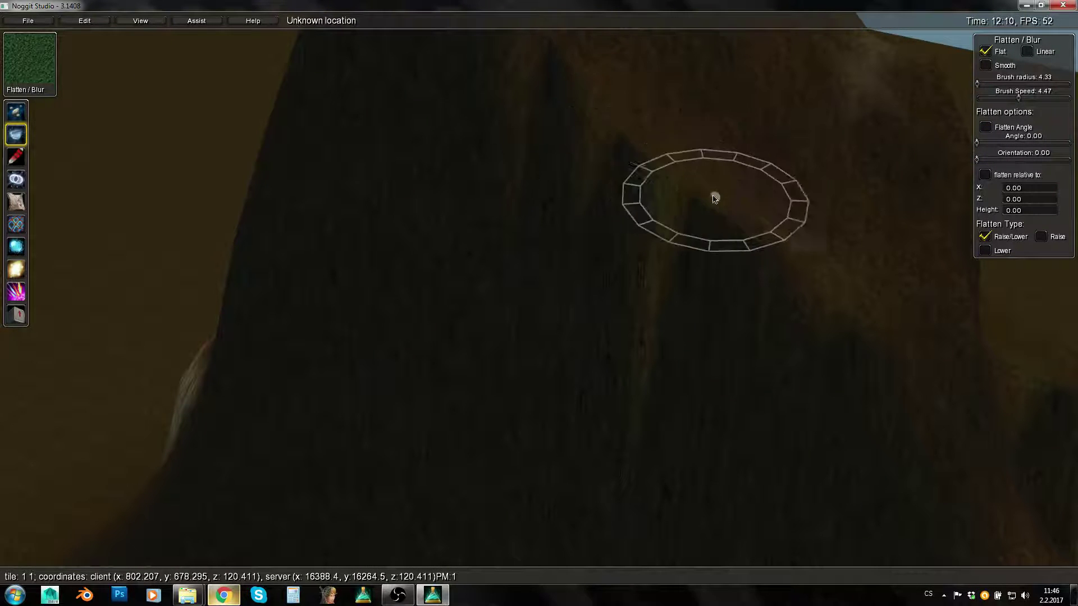
pyautogui.press('s')
pyautogui.press('w')
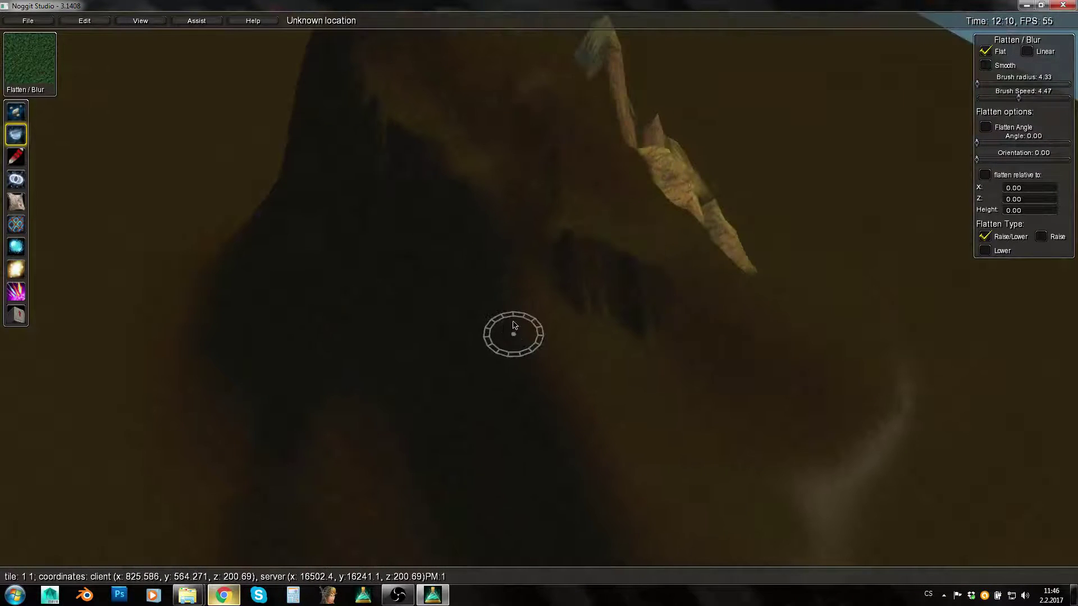
# Raise the terrain on the mountain's dark shaded side and flatten it with the radius 4.33 brush to carry the ledge onward
pyautogui.press('w')
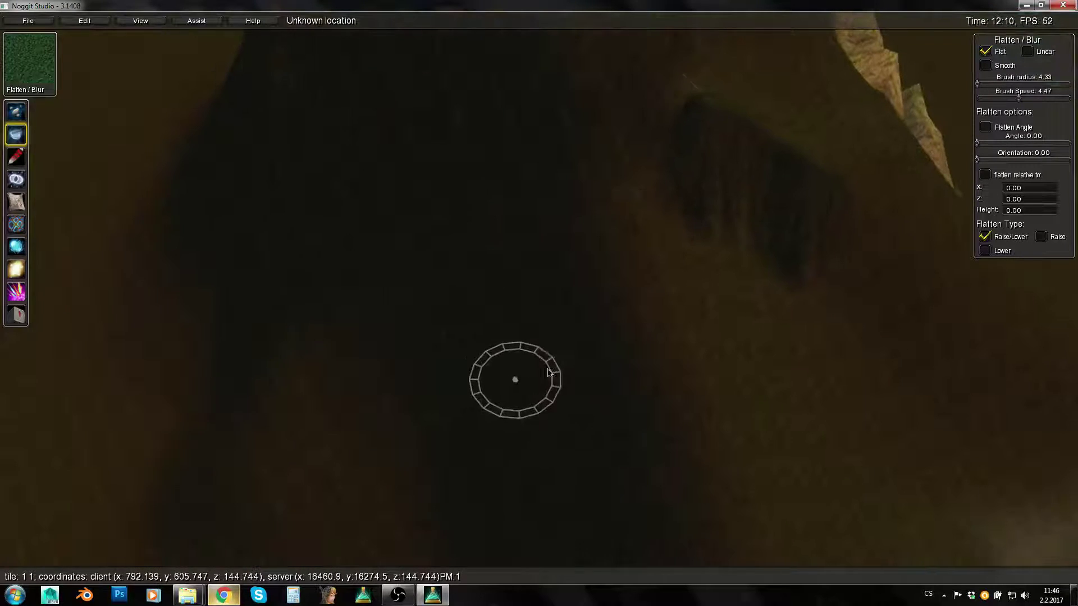
pyautogui.press('s')
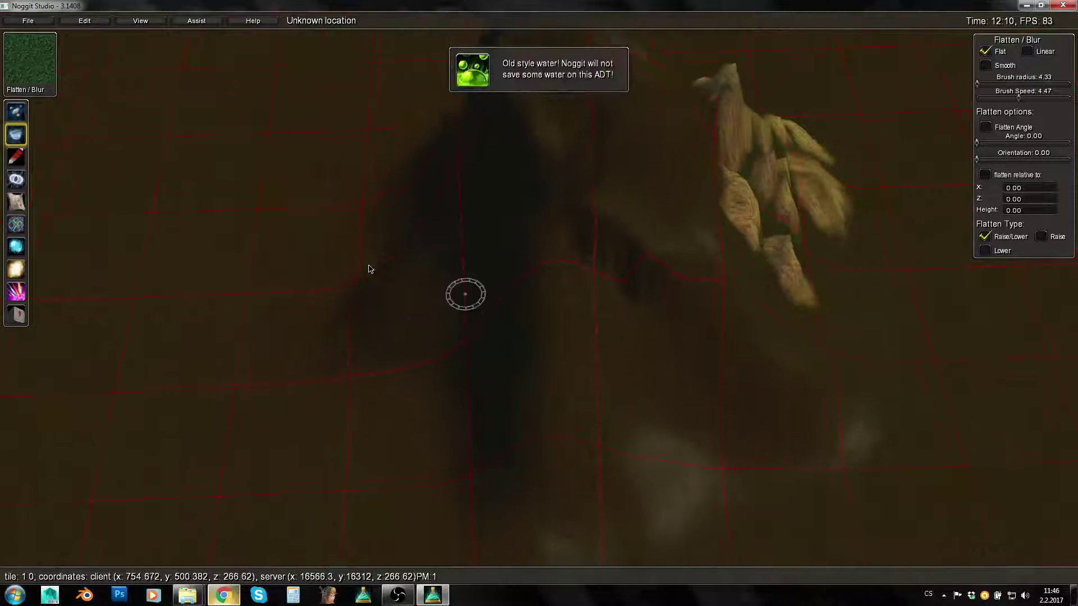
pyautogui.press('w')
pyautogui.press('1')
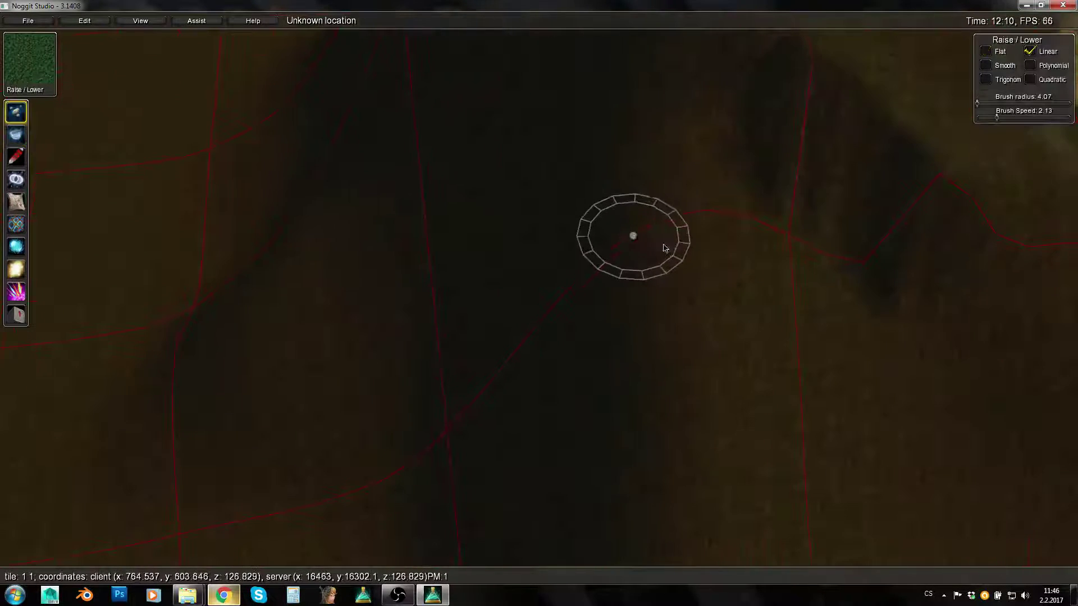
pyautogui.press('2')
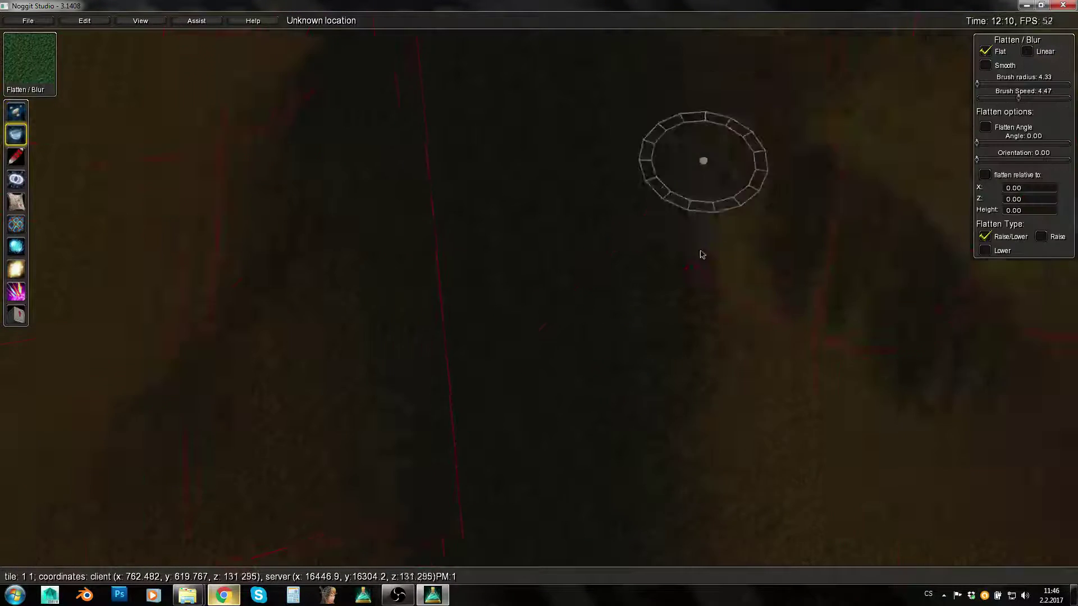
pyautogui.keyDown('shift'); pyautogui.moveTo(818, 369); pyautogui.dragTo(675, 397); pyautogui.keyUp('shift')
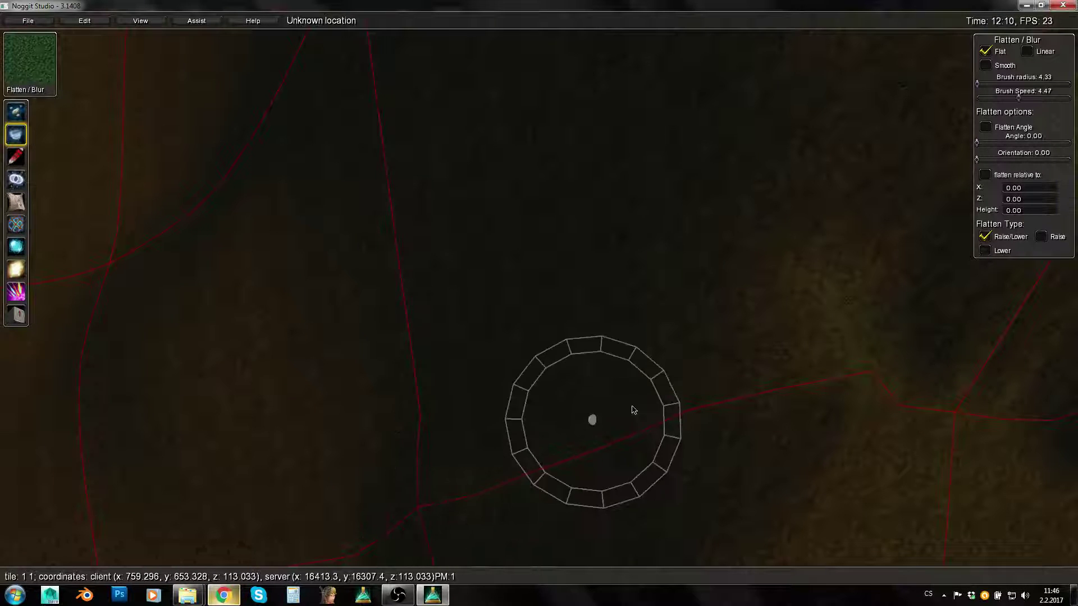
# Inspect the mountain's terrain mesh around the ledge with the wireframe display switched on, and switch it off again
pyautogui.press('s')
pyautogui.moveTo(717, 312)
pyautogui.mouseDown(button='right')
pyautogui.moveTo(820, 132)
pyautogui.moveTo(664, 225)
pyautogui.moveTo(762, 253)
pyautogui.moveTo(701, 189)
pyautogui.moveTo(235, 254)
pyautogui.moveTo(234, 269)
pyautogui.moveTo(471, 255)
pyautogui.moveTo(469, 161)
pyautogui.moveTo(483, 142)
pyautogui.moveTo(149, 29)
pyautogui.mouseUp(button='right')
pyautogui.press('w')
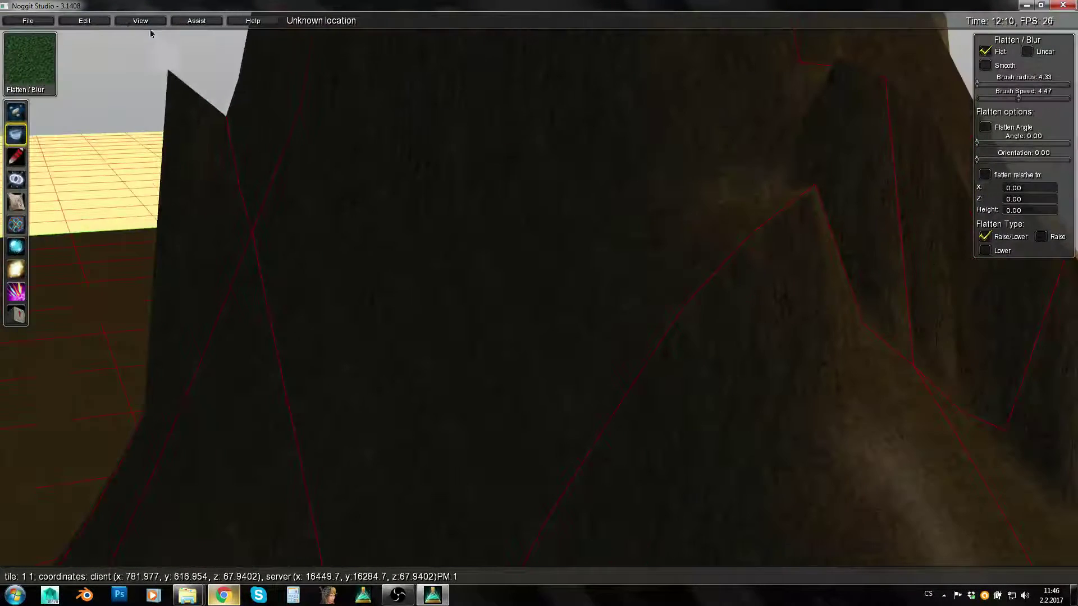
pyautogui.click(140, 21)
pyautogui.click(207, 279)
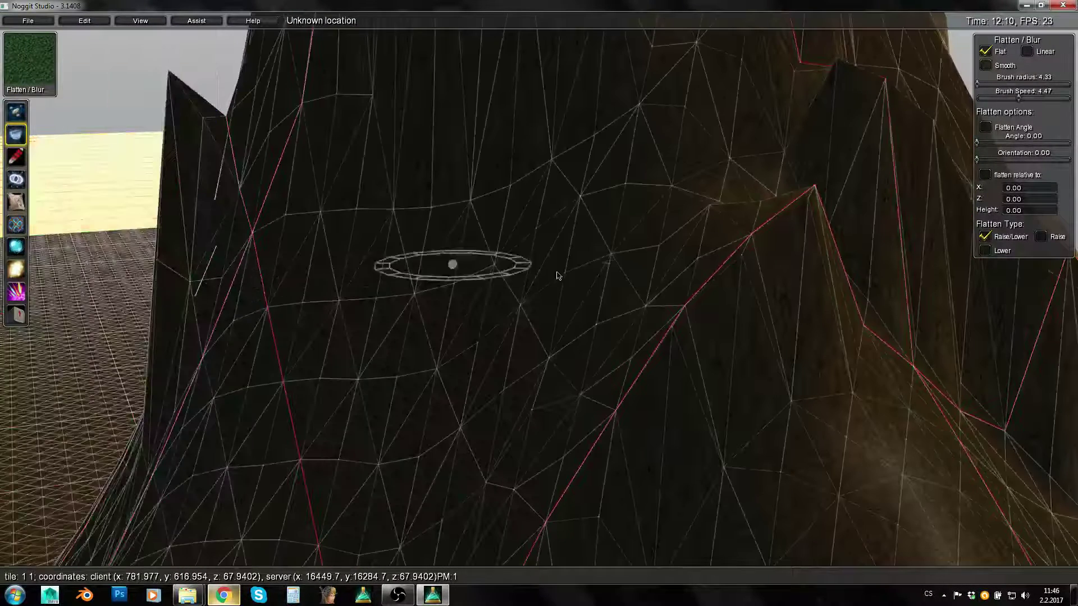
pyautogui.moveTo(559, 272)
pyautogui.mouseDown(button='right')
pyautogui.moveTo(583, 351)
pyautogui.moveTo(399, 467)
pyautogui.moveTo(638, 339)
pyautogui.moveTo(362, 359)
pyautogui.moveTo(618, 325)
pyautogui.moveTo(458, 329)
pyautogui.moveTo(584, 288)
pyautogui.moveTo(546, 324)
pyautogui.mouseUp(button='right')
pyautogui.press('w')
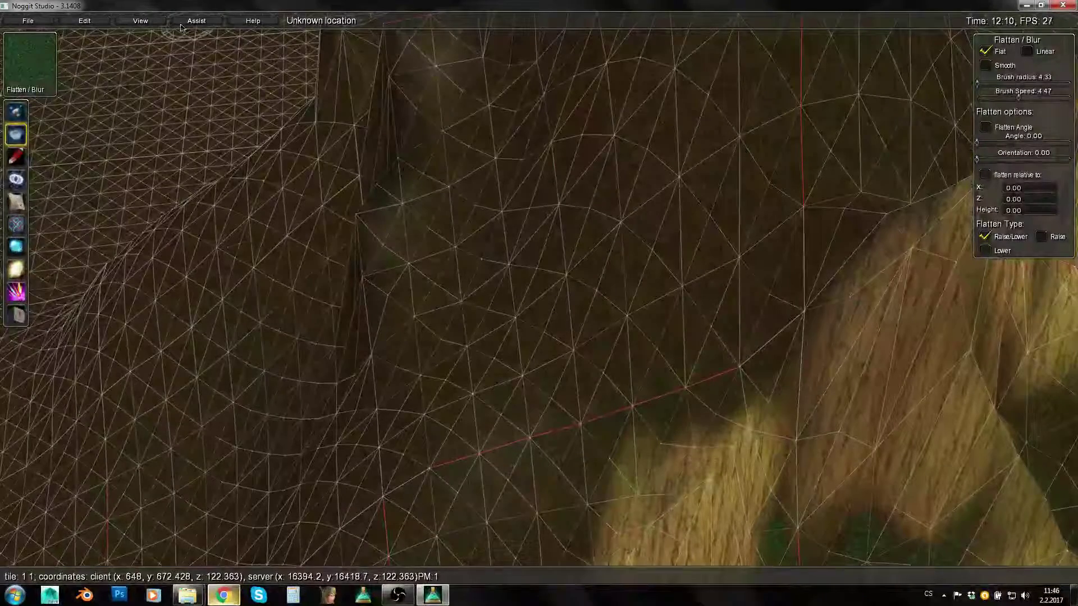
pyautogui.click(140, 21)
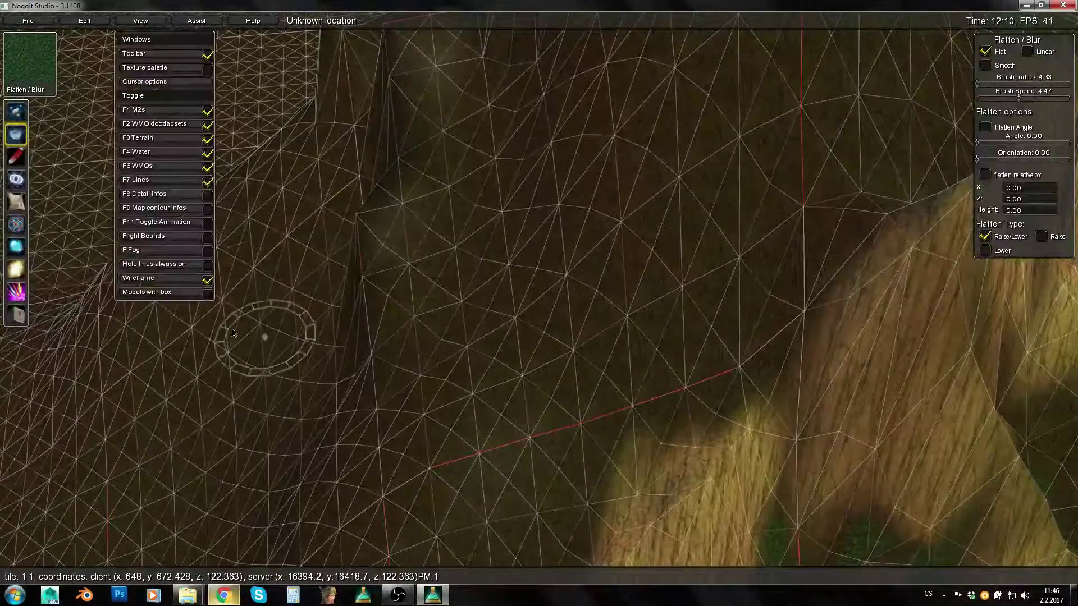
pyautogui.click(206, 281)
# Raise the slope above the yellow rock ridges and flatten it into a ledge, setting the Flatten / Blur speed to 7.73
pyautogui.press('1')
pyautogui.moveTo(691, 284); pyautogui.dragTo(612, 316, button='right')
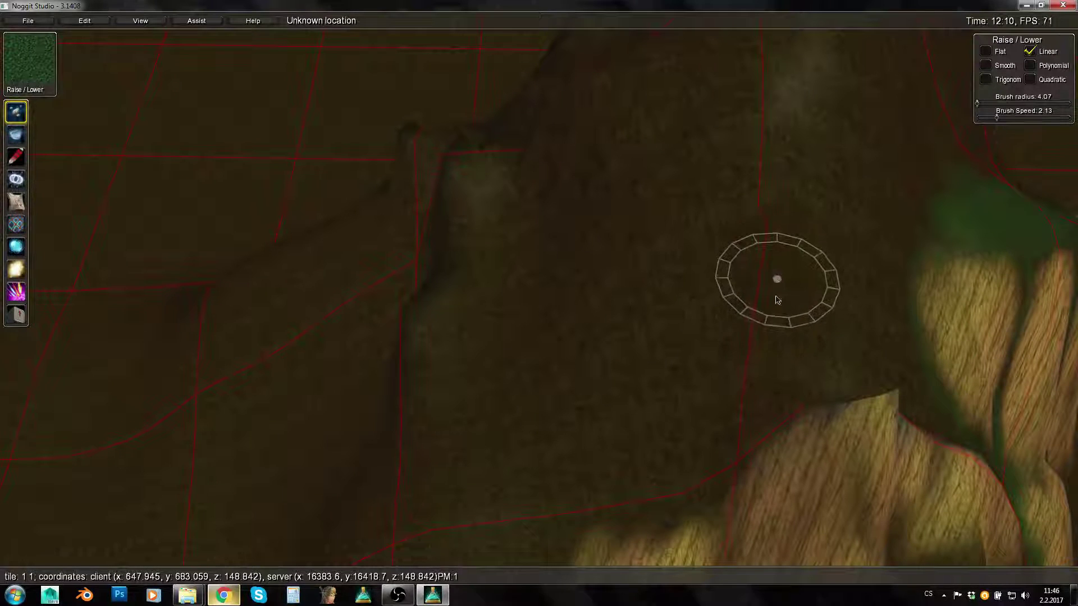
pyautogui.press('2')
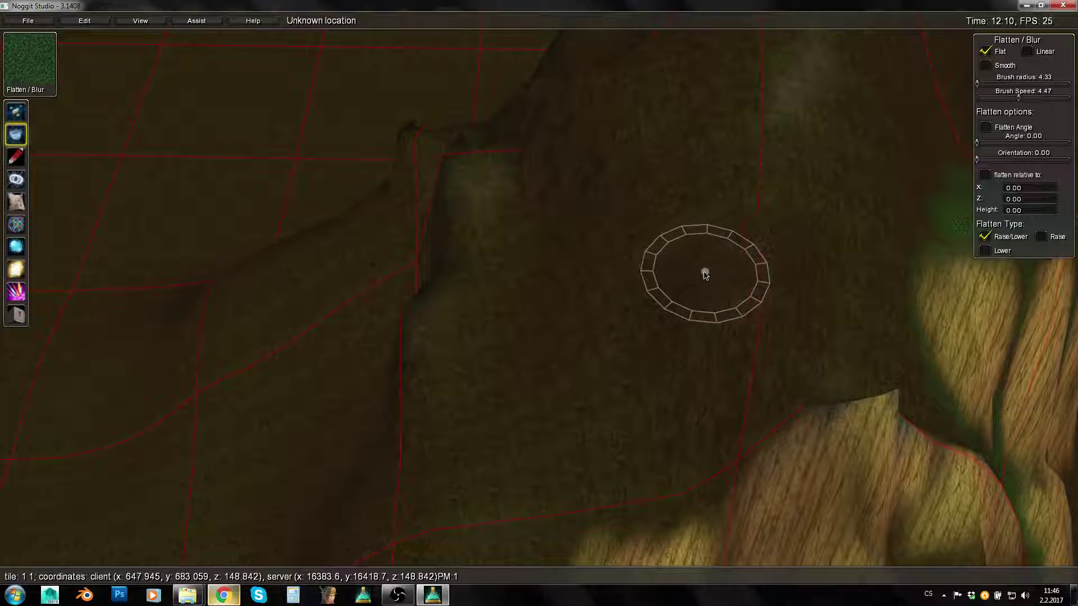
pyautogui.moveTo(703, 273); pyautogui.dragTo(735, 270)
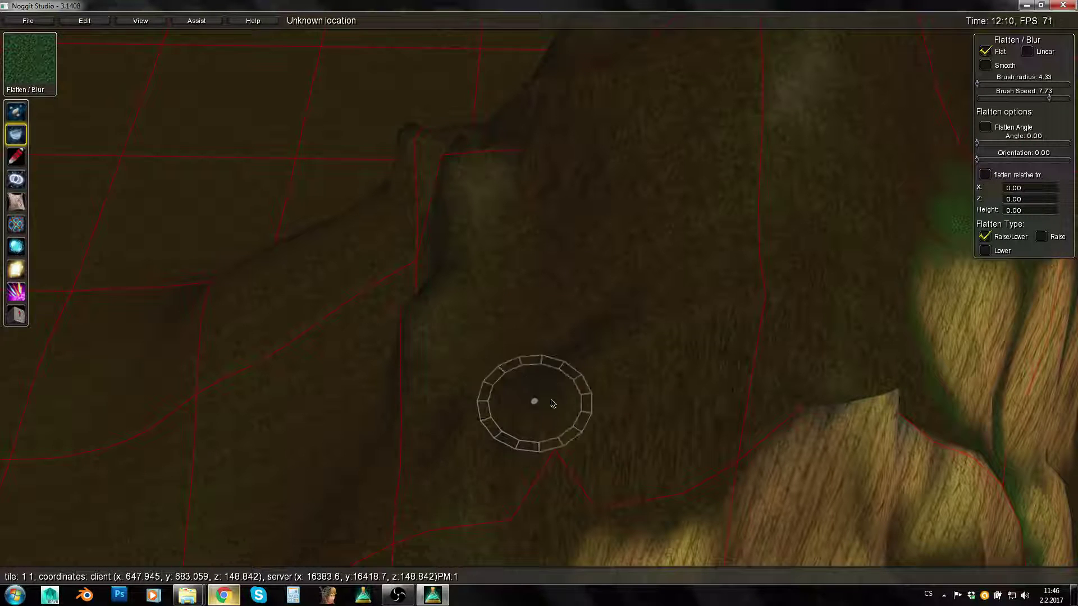
pyautogui.moveTo(552, 403)
pyautogui.keyDown('shift'); pyautogui.mouseDown()
pyautogui.moveTo(710, 342)
pyautogui.moveTo(542, 405)
pyautogui.mouseUp(); pyautogui.keyUp('shift')
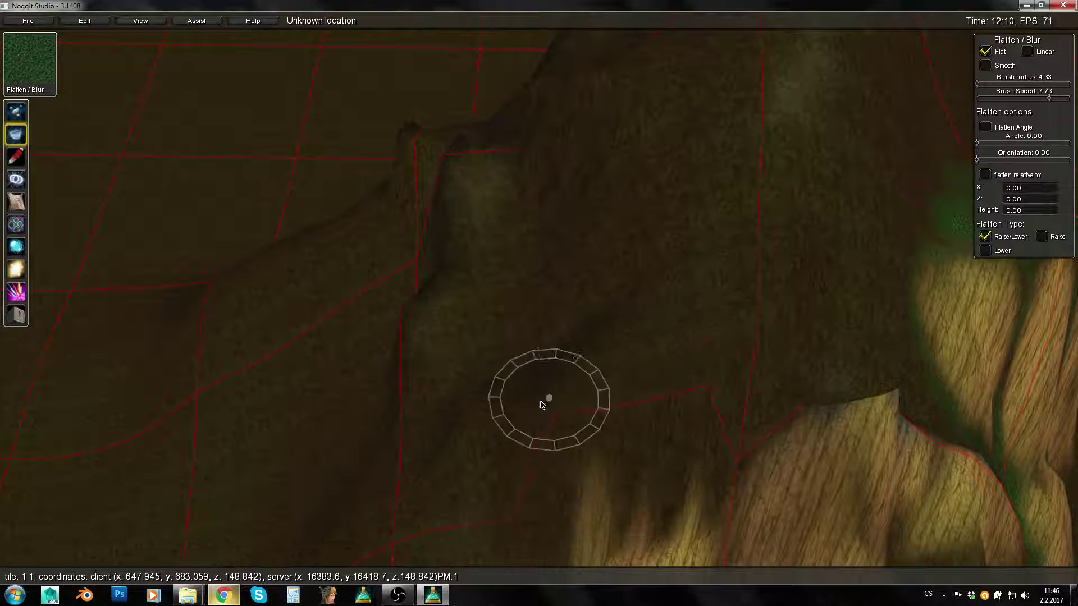
pyautogui.keyDown('shift'); pyautogui.moveTo(477, 446); pyautogui.dragTo(646, 375); pyautogui.keyUp('shift')
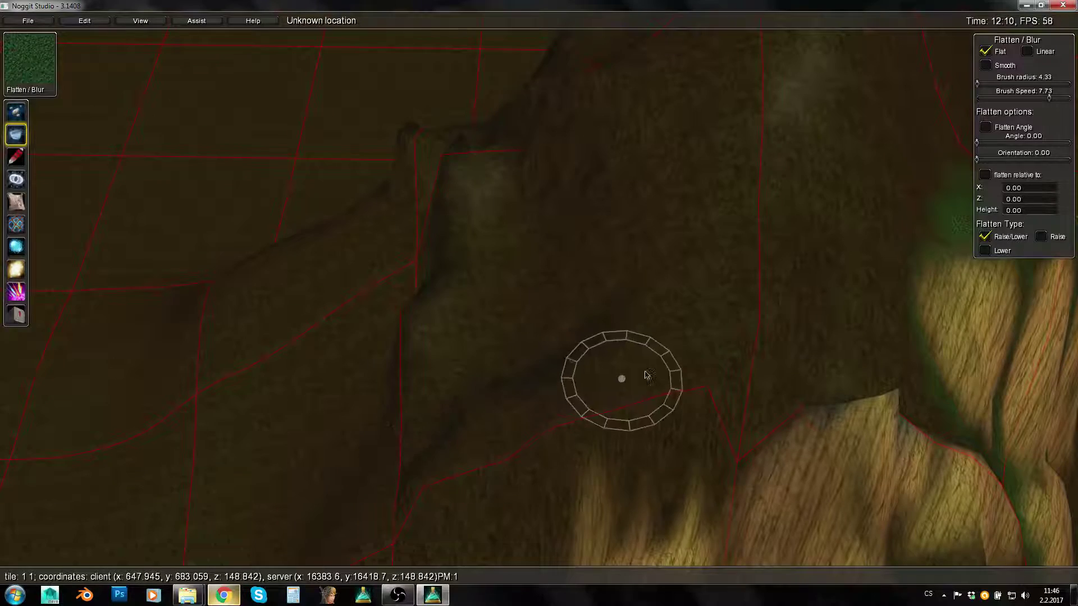
# Examine the new ledge and the stretched rock face below it up close and from farther back
pyautogui.press('w')
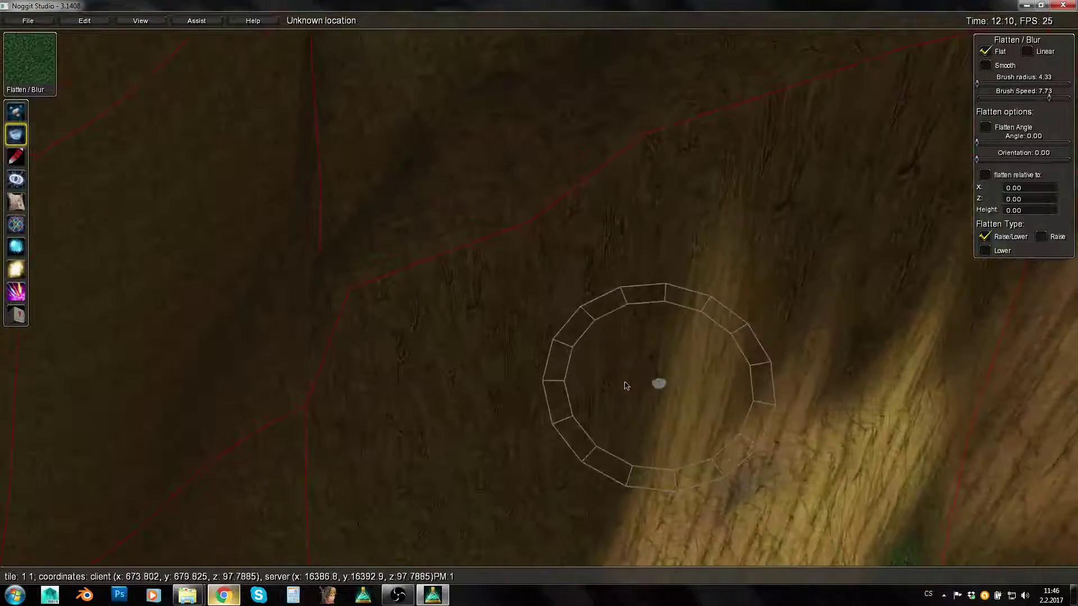
pyautogui.press('w')
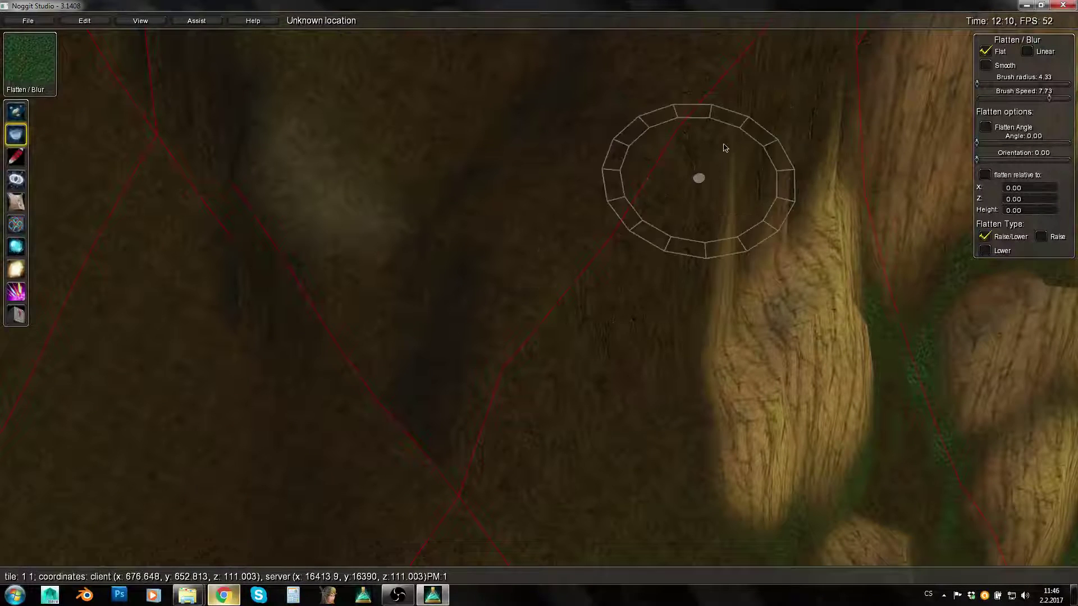
pyautogui.press('w')
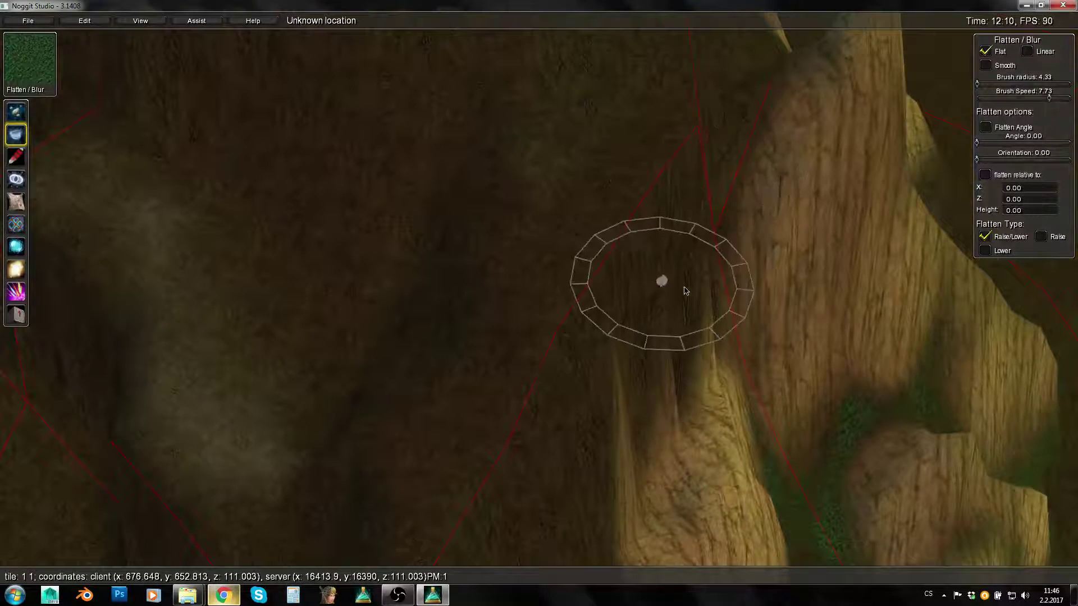
pyautogui.press('w')
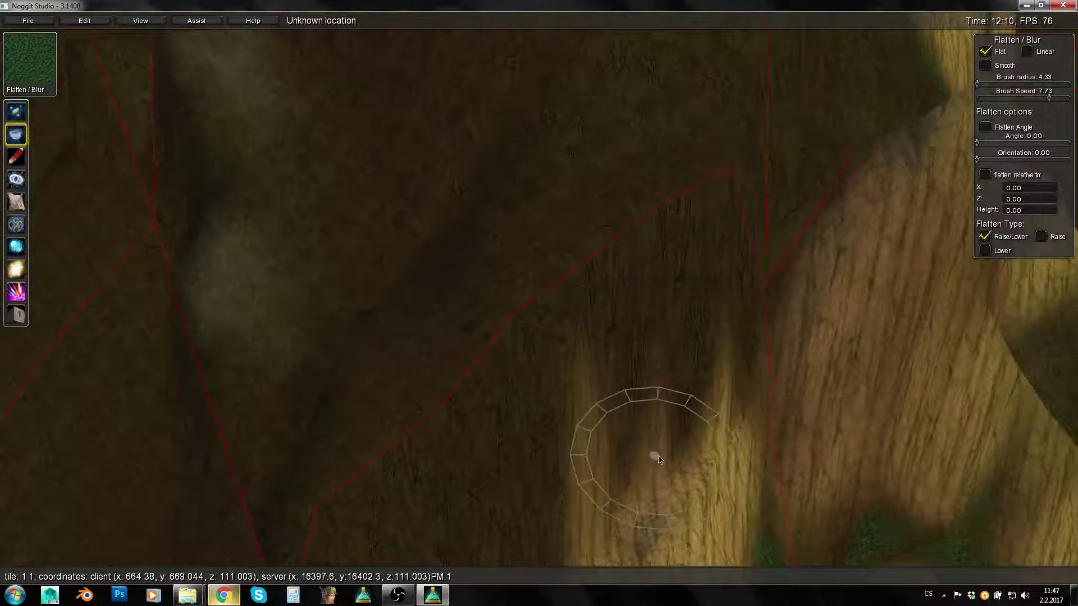
pyautogui.press('w')
pyautogui.press('w')
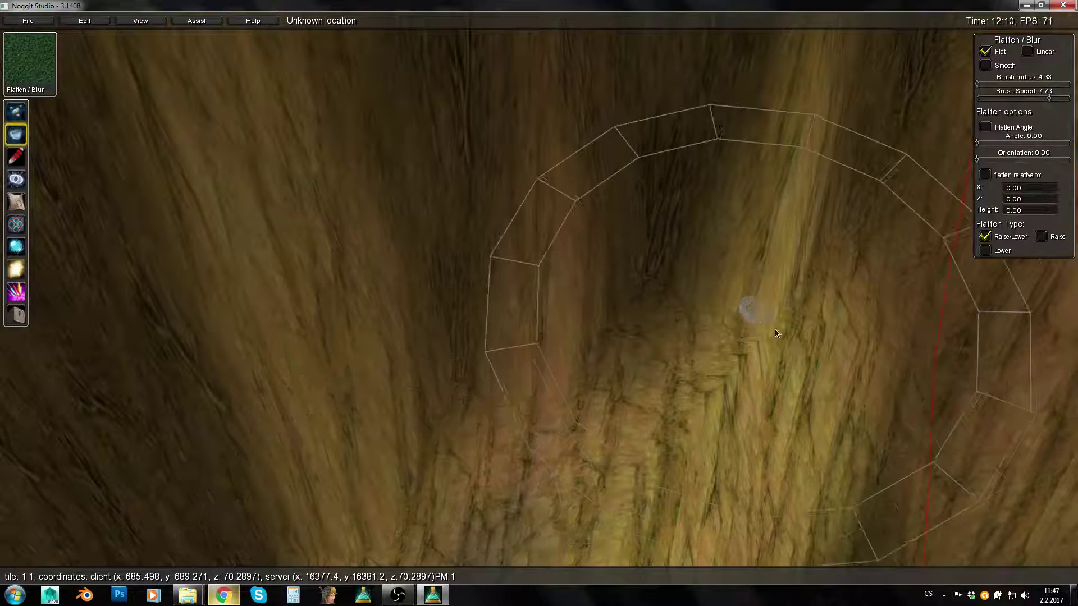
pyautogui.press('s')
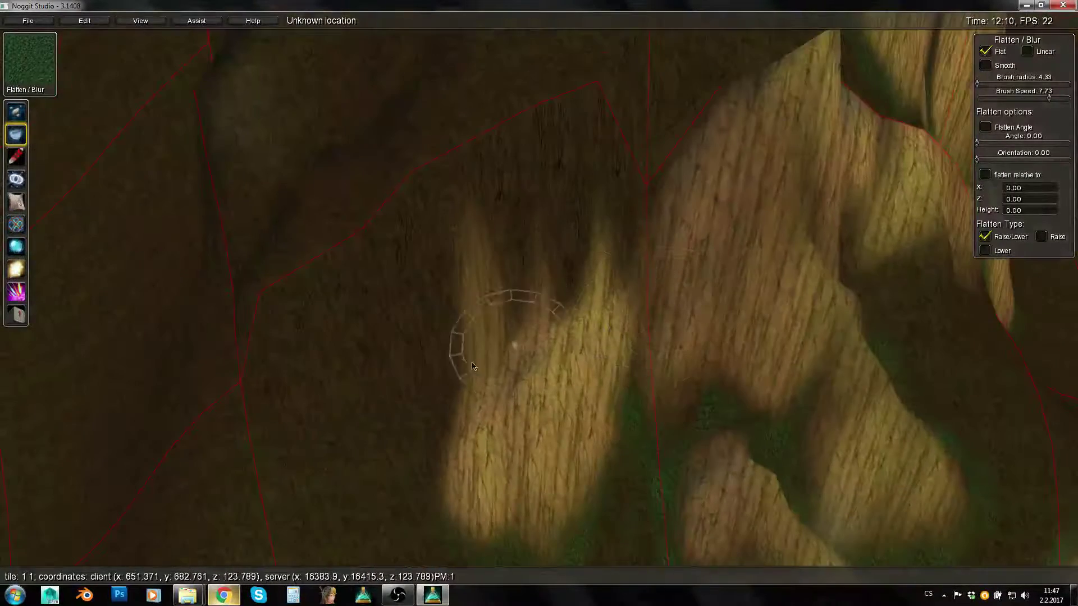
# Build further ledge segments on the bare brown slope between the shadow and the rocks by alternately raising and flattening the terrain
pyautogui.press('s')
pyautogui.press('a')
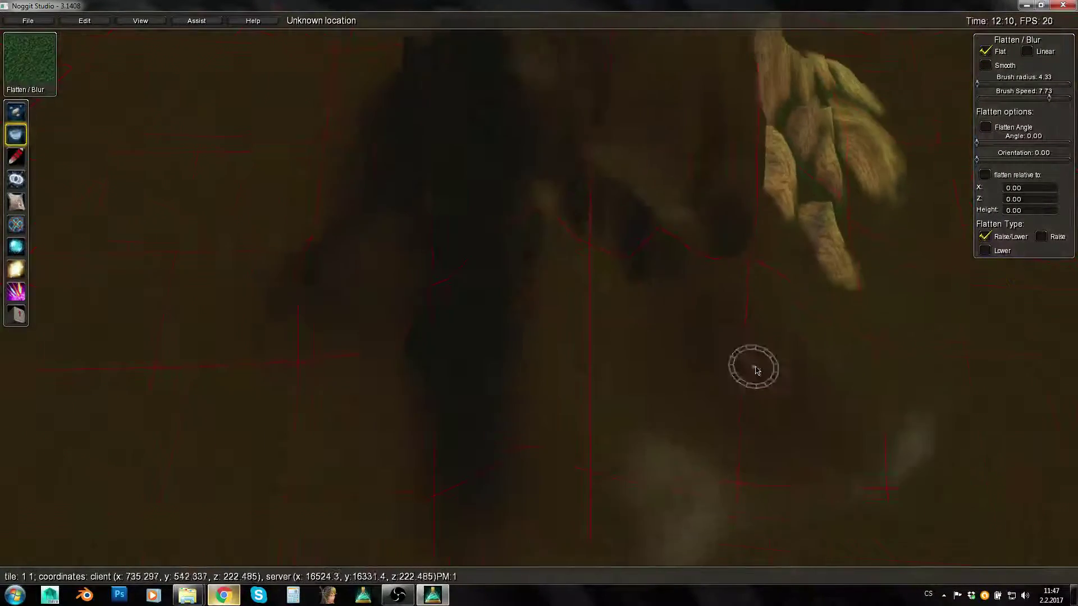
pyautogui.press('1')
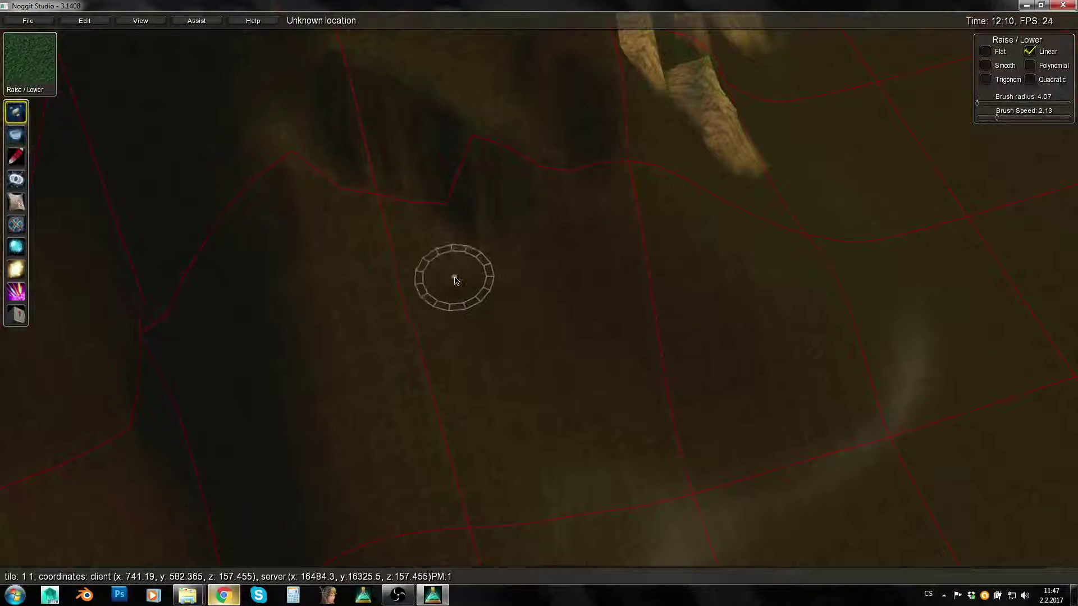
pyautogui.press('2')
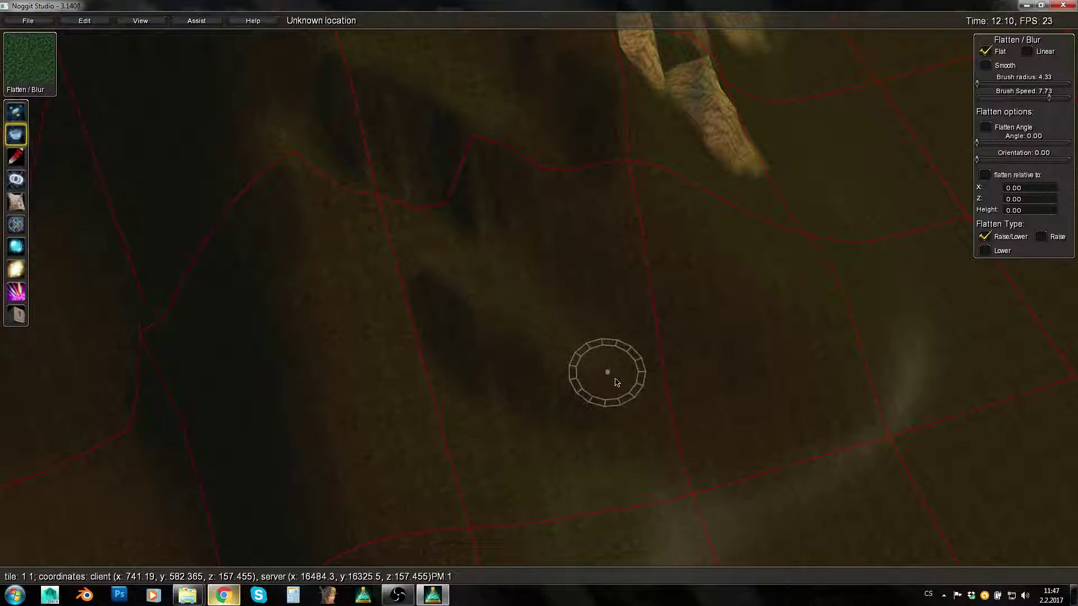
pyautogui.press('1')
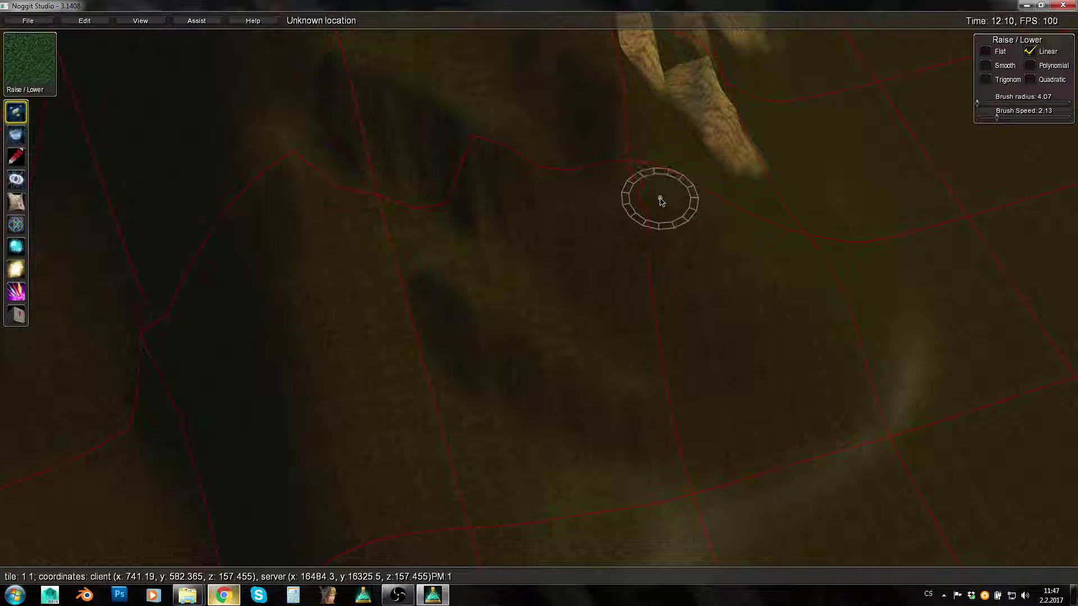
pyautogui.press('2')
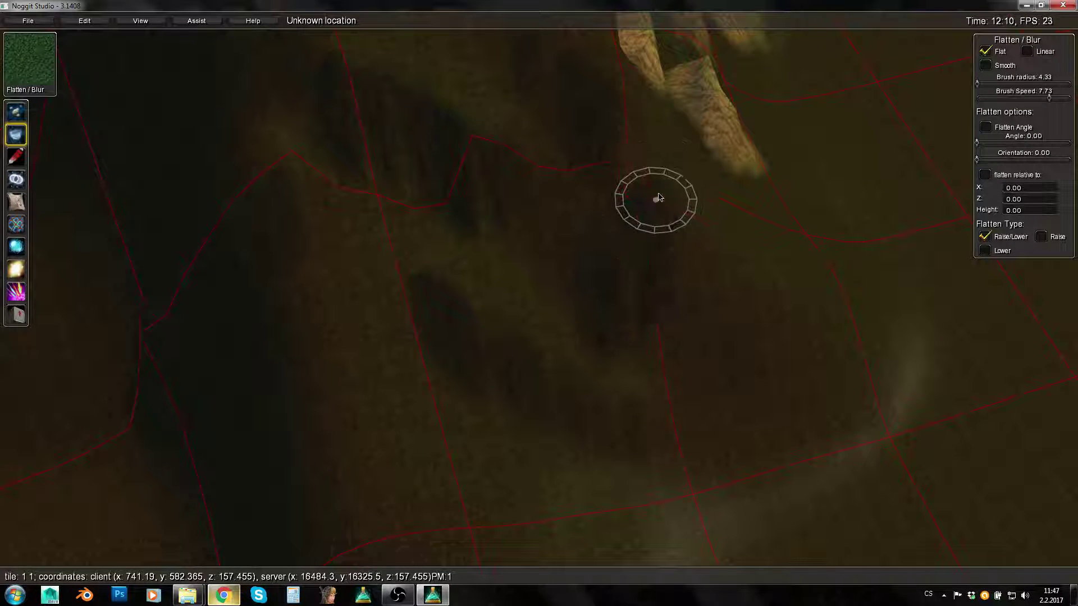
pyautogui.press('d')
pyautogui.moveTo(689, 241); pyautogui.dragTo(578, 250, button='right')
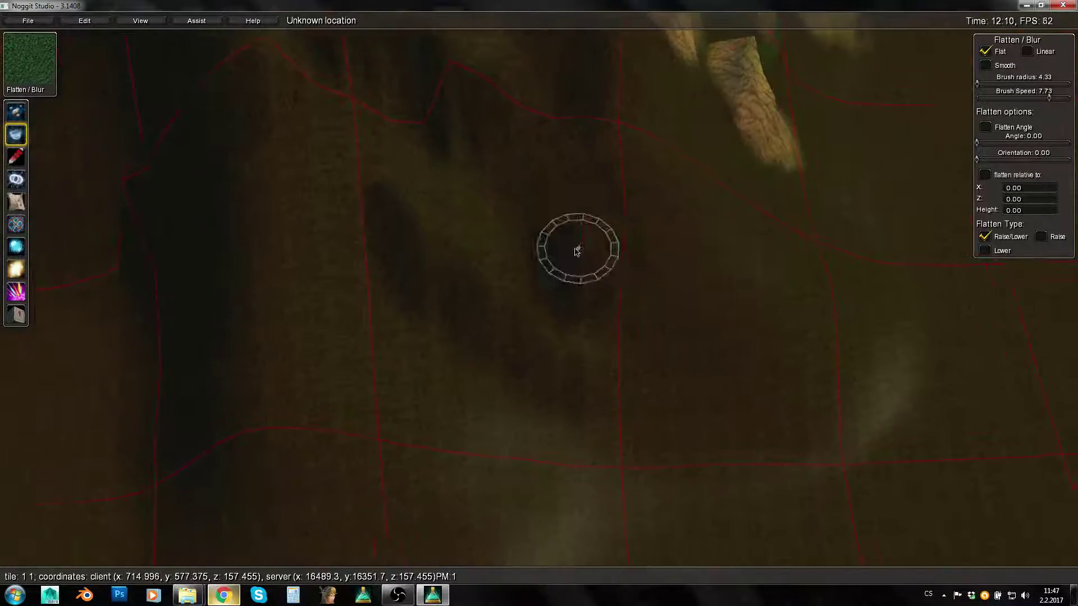
pyautogui.press('d')
pyautogui.moveTo(676, 231); pyautogui.dragTo(536, 226, button='right')
pyautogui.press('s')
pyautogui.press('s')
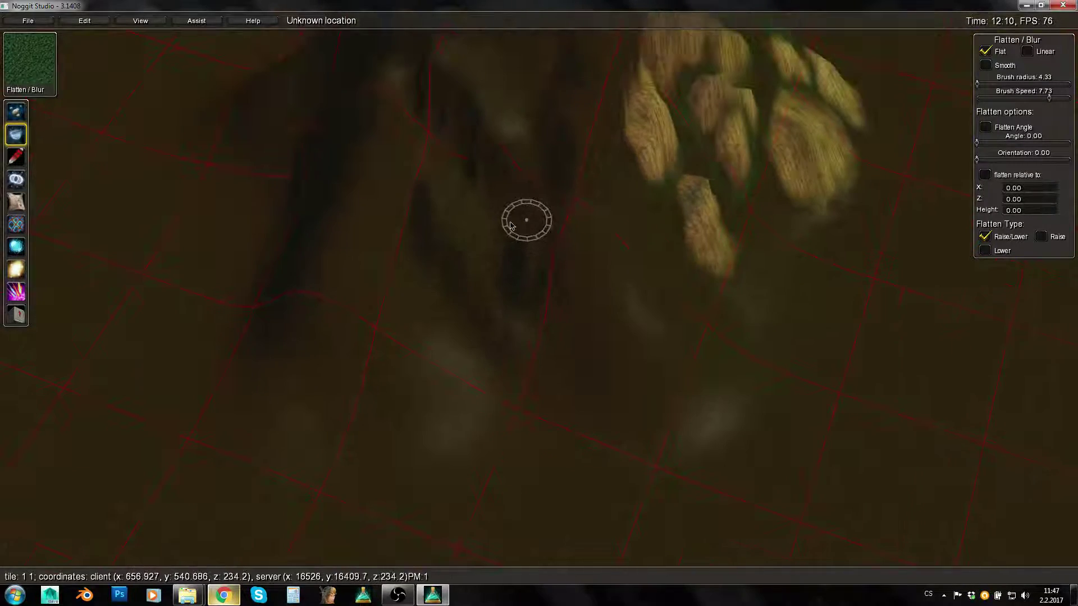
# Return to the stretched rock below the ledge with the Raise / Lower brush, reducing its radius to 2.47 and speed to 1.10
pyautogui.press('w')
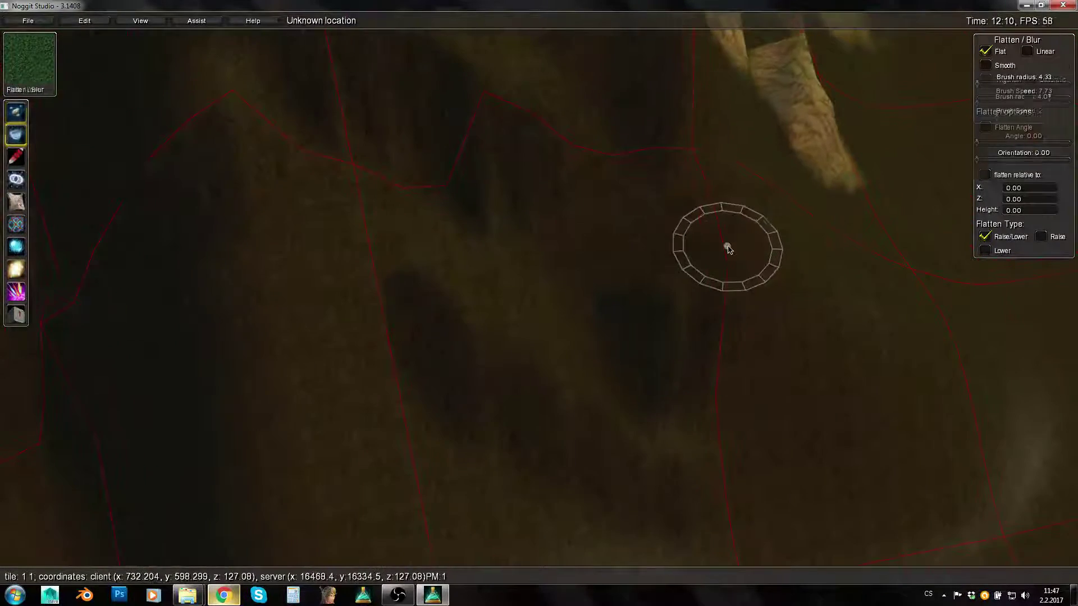
pyautogui.press('1')
pyautogui.press('w')
pyautogui.moveTo(727, 251); pyautogui.dragTo(247, 255, button='right')
pyautogui.press('q')
pyautogui.press('d')
pyautogui.press('w')
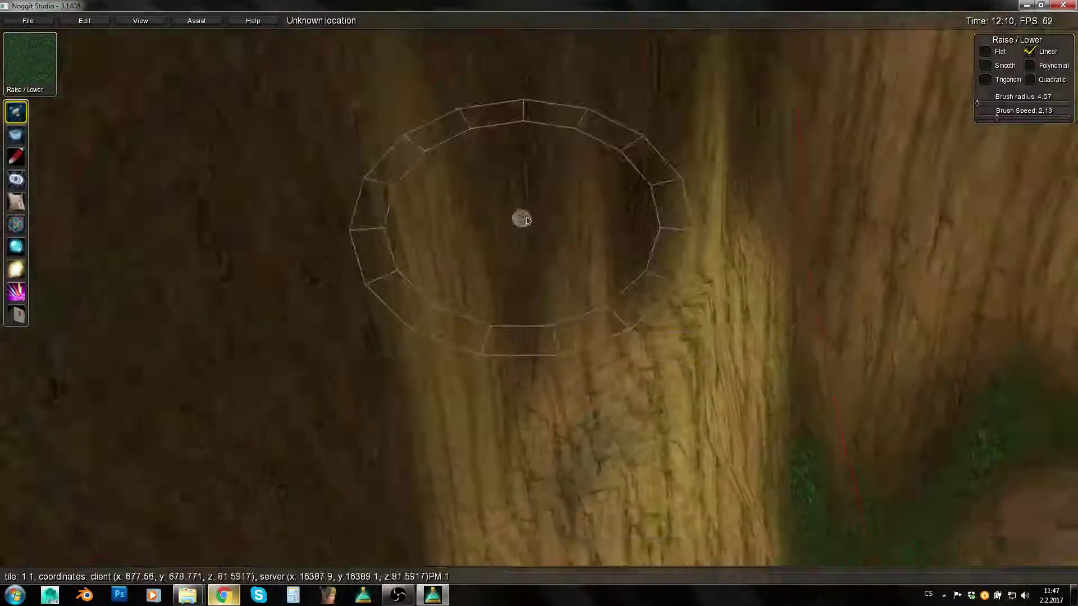
pyautogui.moveTo(625, 237); pyautogui.dragTo(619, 239, button='right')
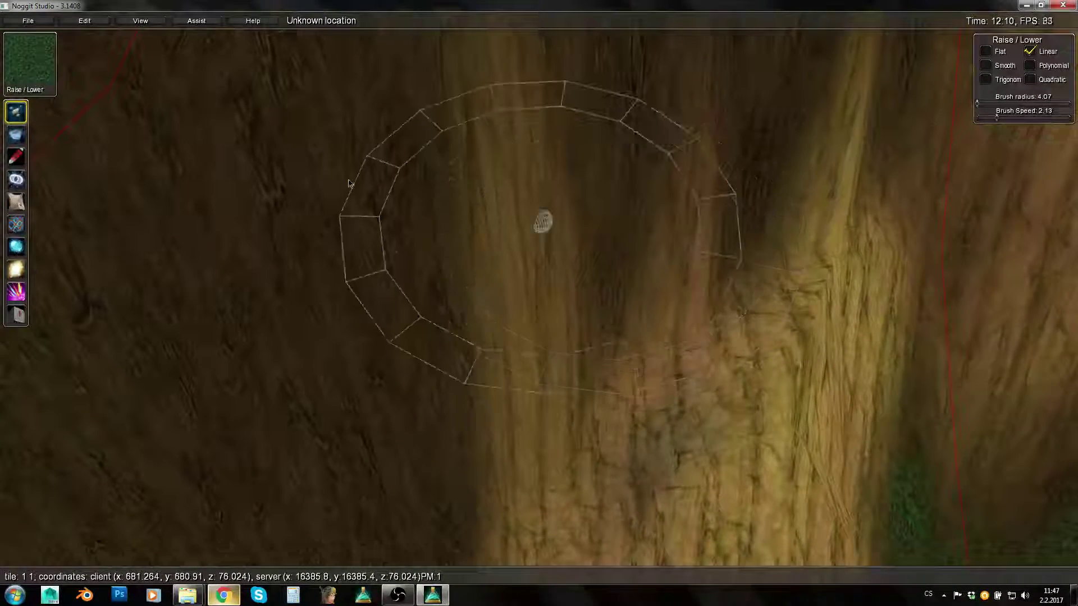
pyautogui.keyDown('alt'); pyautogui.moveTo(736, 287); pyautogui.dragTo(731, 286); pyautogui.keyUp('alt')
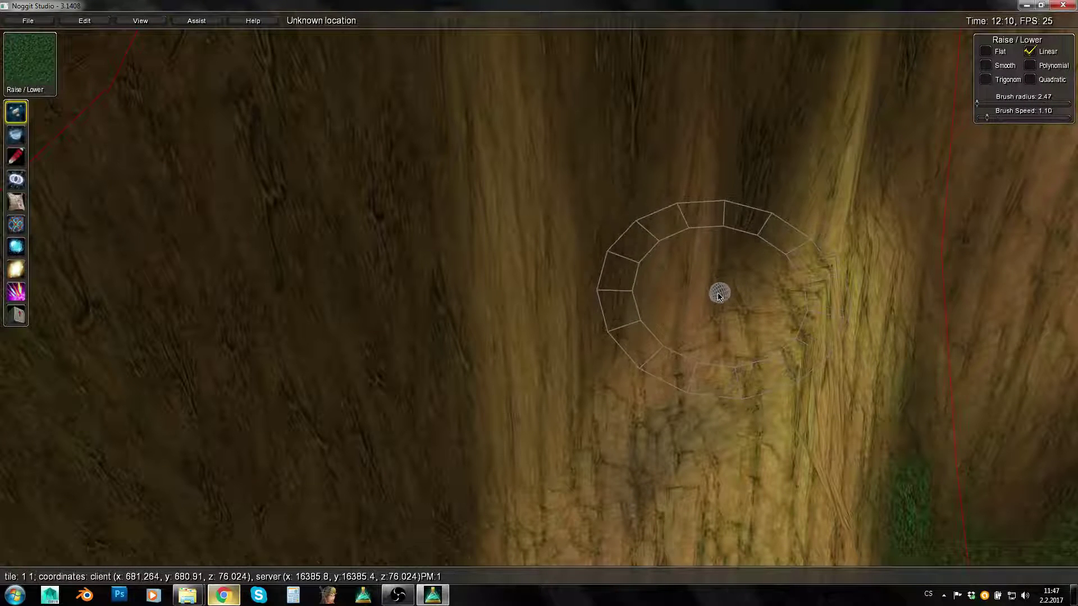
# Reduce the Raise / Lower speed to 0.60 and reshape the hollow in the stretched rock face
pyautogui.press('s')
pyautogui.moveTo(714, 297); pyautogui.dragTo(553, 292, button='right')
pyautogui.press('w')
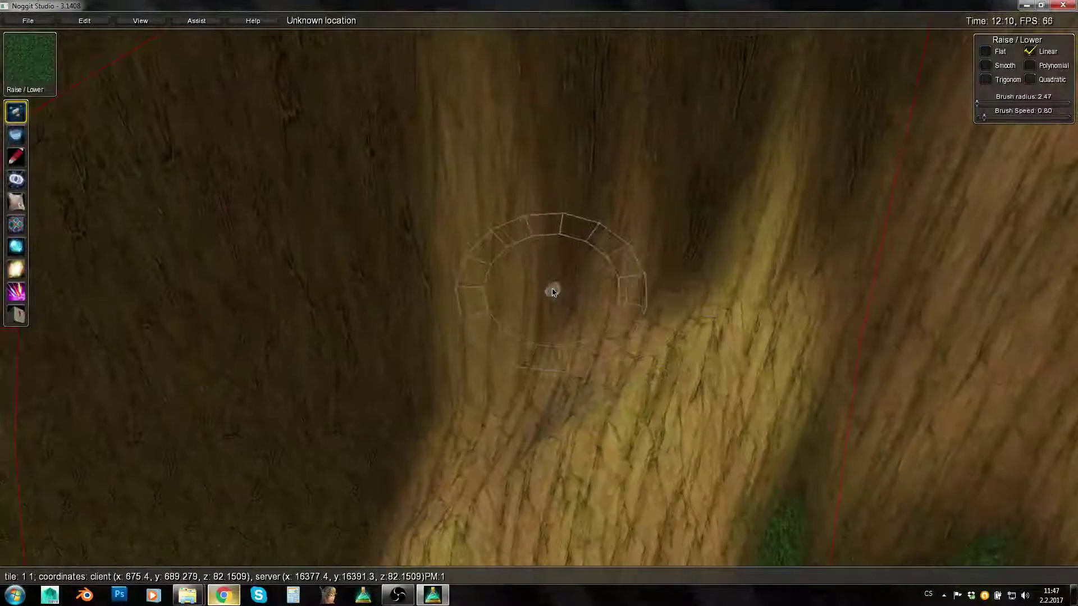
pyautogui.press('w')
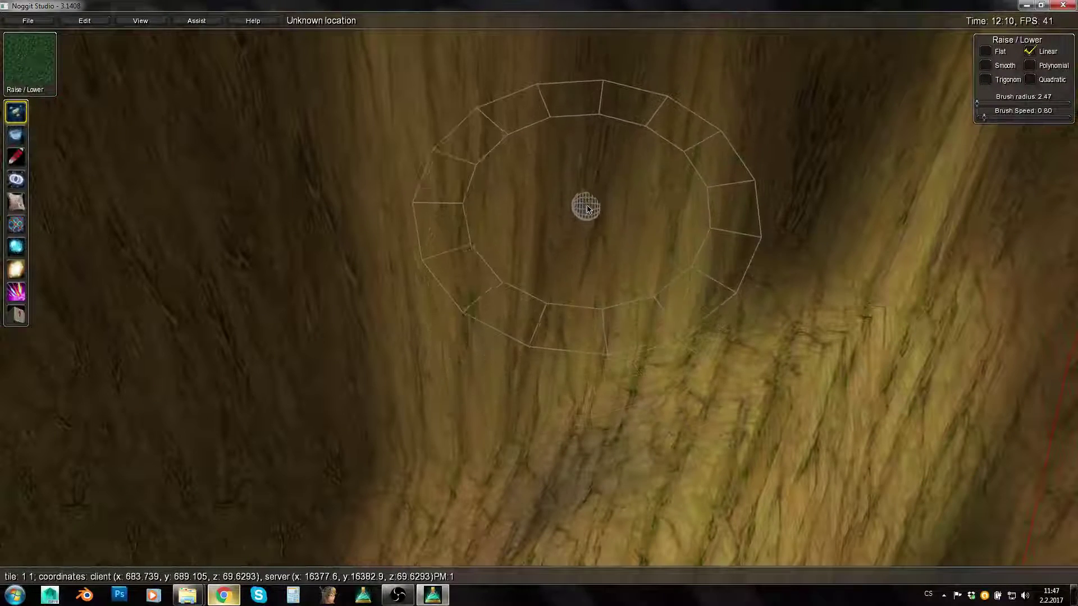
pyautogui.press('w')
# Turn on the wireframe display for working on the stretched rock face's individual vertices
pyautogui.click(140, 21)
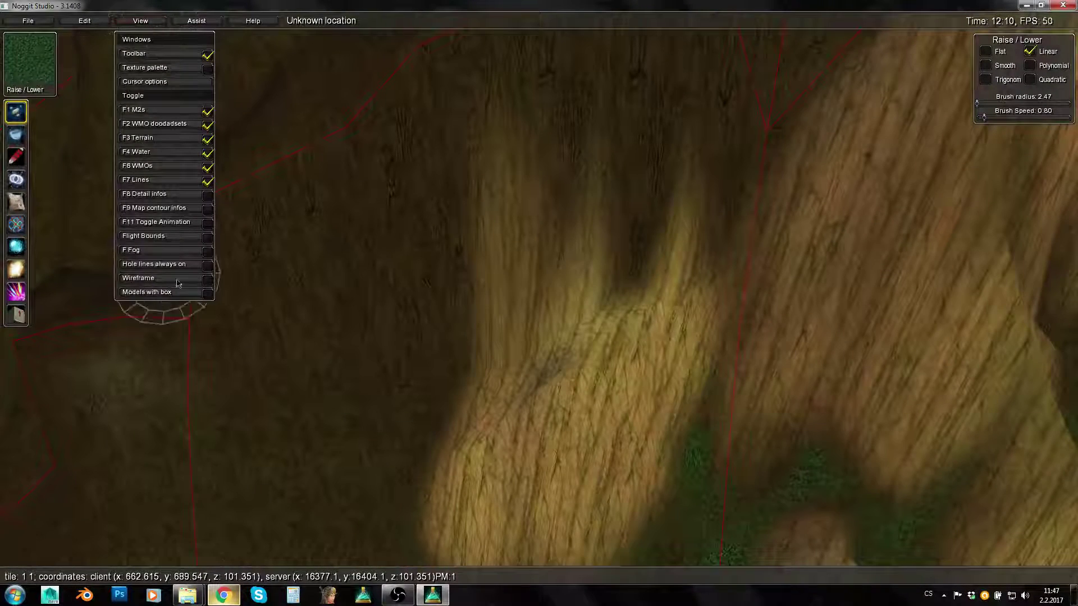
pyautogui.click(203, 281)
pyautogui.press('w')
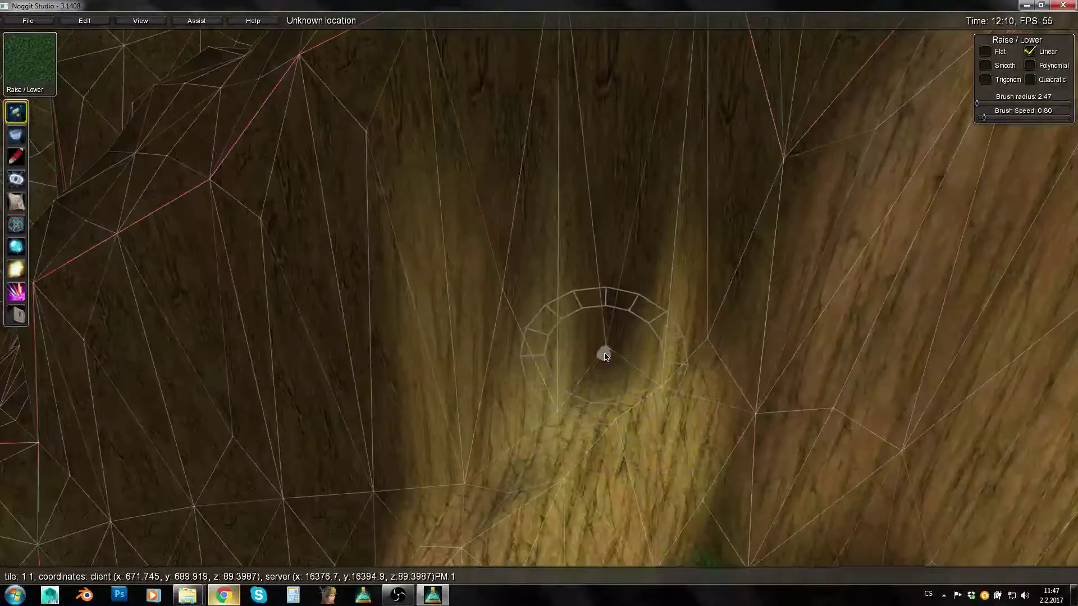
# Raise the hollow in the stretched rock face slightly and turn off the wireframe display
pyautogui.keyDown('shift'); pyautogui.moveTo(604, 356); pyautogui.dragTo(619, 357); pyautogui.keyUp('shift')
pyautogui.press('s')
pyautogui.moveTo(619, 361); pyautogui.dragTo(613, 383, button='right')
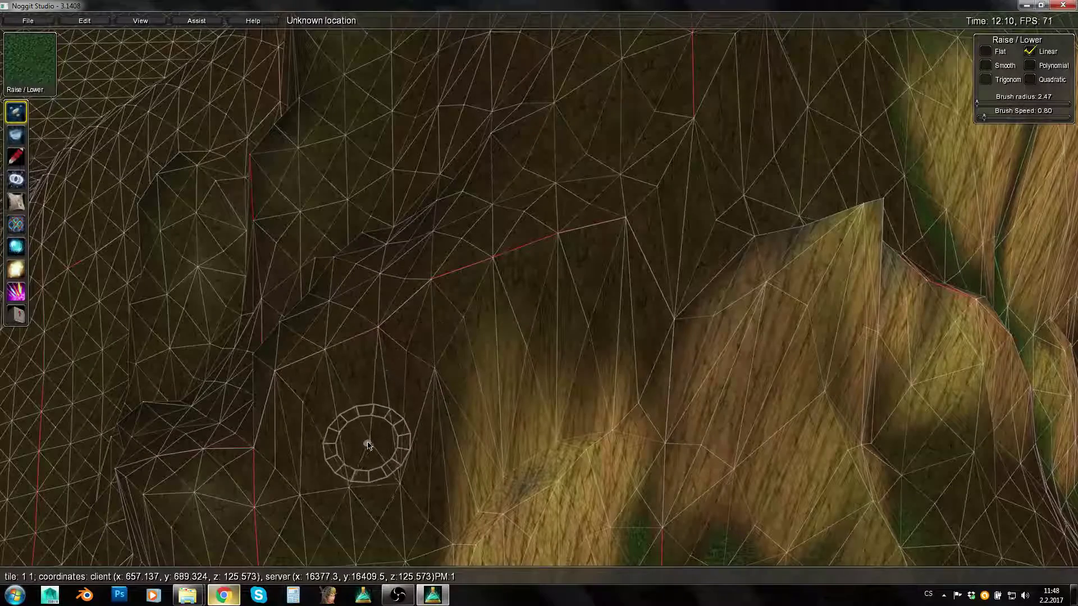
pyautogui.press('s')
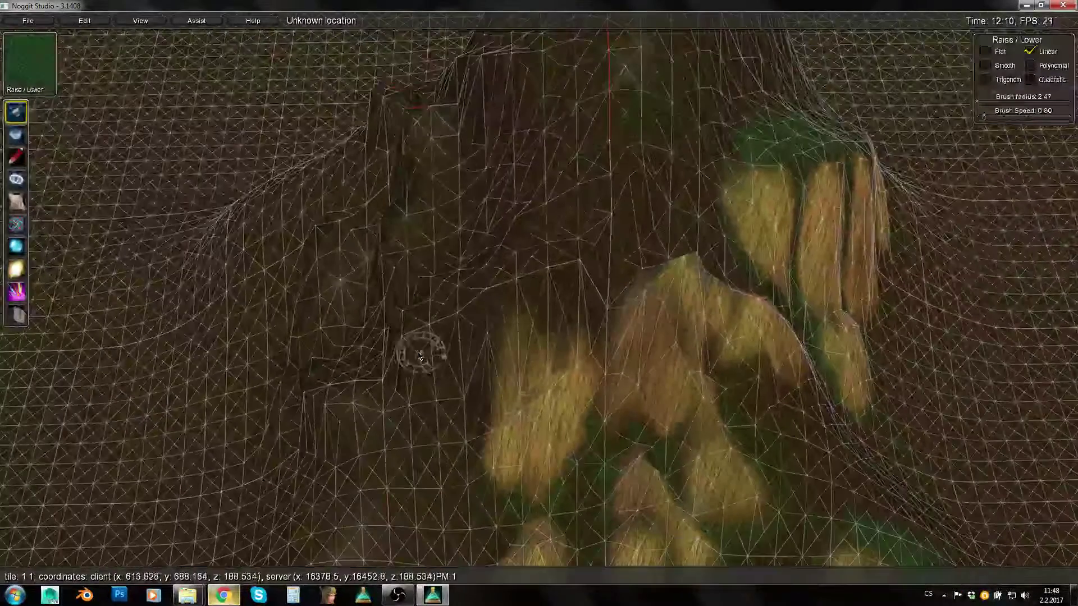
pyautogui.click(141, 21)
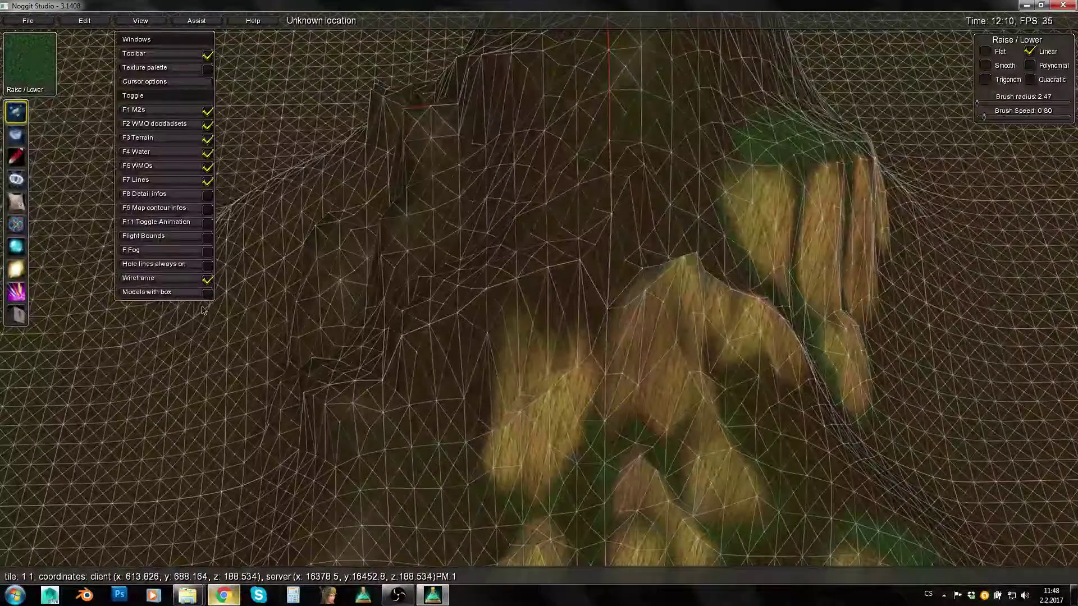
pyautogui.click(210, 281)
# Switch to 3D Paint and pick up the beige cracked rock texture from the rocks on the mountain
pyautogui.moveTo(372, 339); pyautogui.dragTo(502, 291, button='right')
pyautogui.press('a')
pyautogui.press('3')
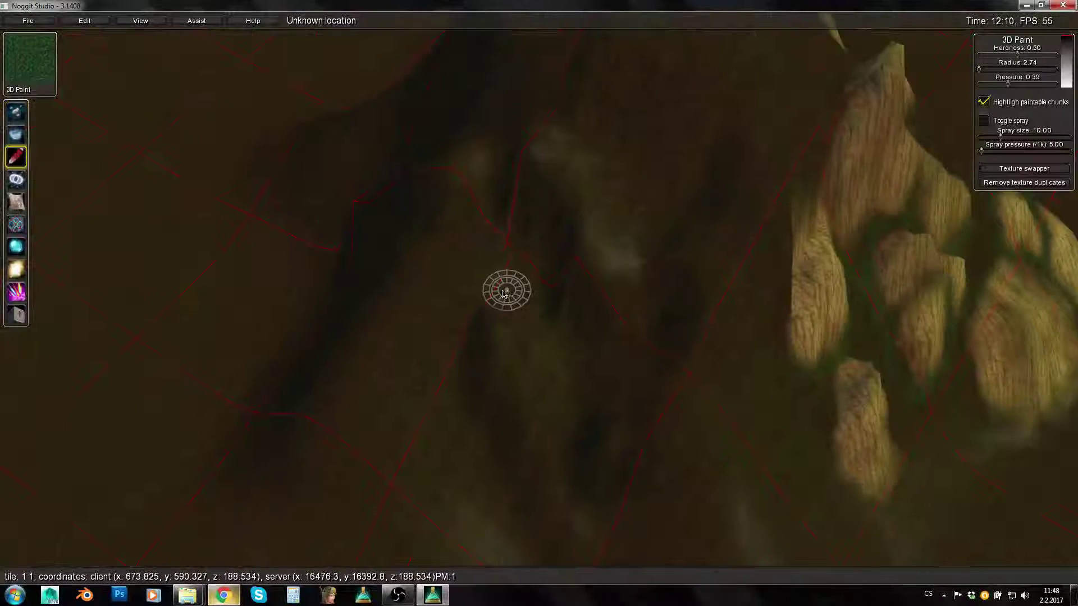
pyautogui.press('d')
pyautogui.moveTo(442, 307); pyautogui.dragTo(741, 251, button='right')
pyautogui.keyDown('ctrl'); pyautogui.click(739, 248); pyautogui.keyUp('ctrl')
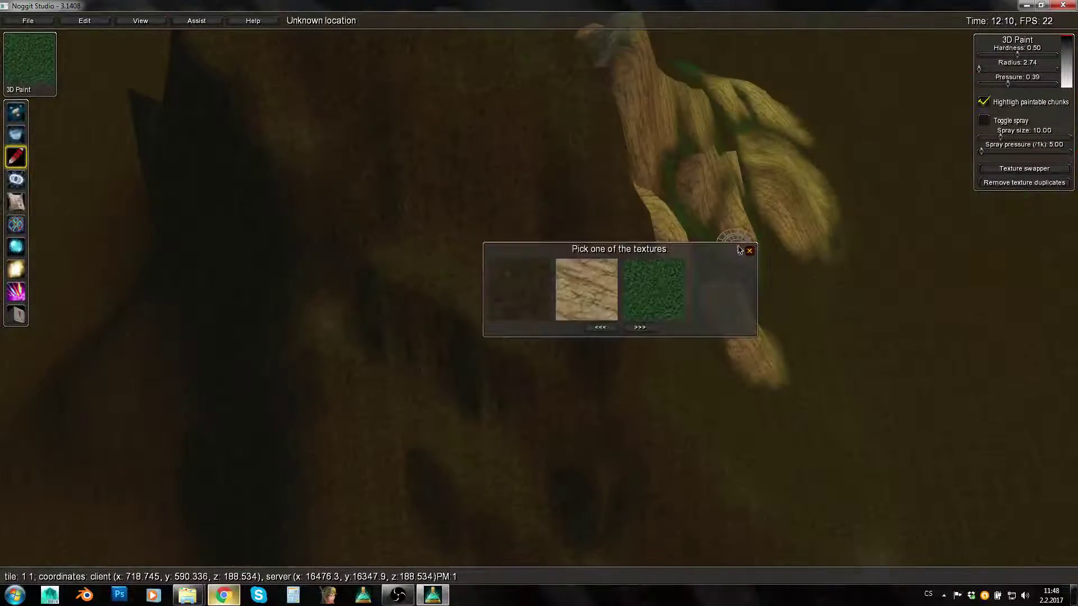
pyautogui.click(751, 252)
pyautogui.press('a')
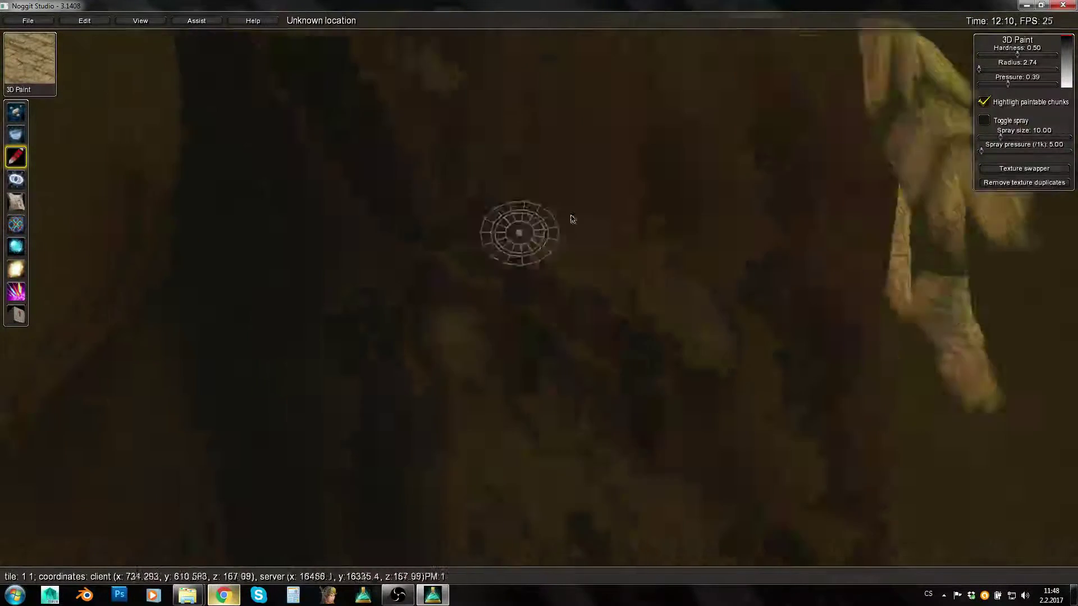
# Paint elongated rock patches on the bare upper slope above the ledge with the 2.74 radius brush
pyautogui.press('w')
pyautogui.moveTo(568, 229); pyautogui.dragTo(224, 127, button='right')
pyautogui.press('d')
pyautogui.press('w')
pyautogui.moveTo(621, 223)
pyautogui.mouseDown()
pyautogui.moveTo(462, 359)
pyautogui.moveTo(443, 395)
pyautogui.moveTo(563, 424)
pyautogui.mouseUp()
pyautogui.press('s')
pyautogui.press('s')
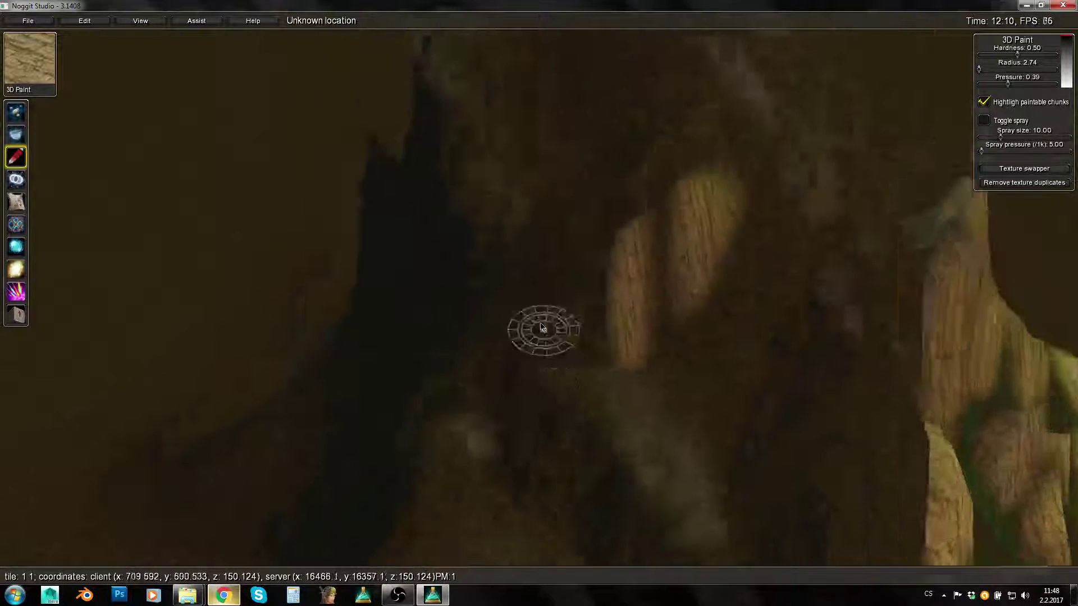
pyautogui.press('w')
pyautogui.moveTo(818, 217)
pyautogui.keyDown('shift'); pyautogui.mouseDown()
pyautogui.moveTo(764, 258)
pyautogui.moveTo(695, 344)
pyautogui.moveTo(613, 375)
pyautogui.moveTo(549, 380)
pyautogui.moveTo(517, 409)
pyautogui.mouseUp(); pyautogui.keyUp('shift')
pyautogui.press('s')
pyautogui.press('w')
# Paint a row of elongated rock patches on the steep faces beneath the winding ledge
pyautogui.moveTo(647, 330)
pyautogui.mouseDown(button='right')
pyautogui.moveTo(588, 303)
pyautogui.moveTo(603, 264)
pyautogui.mouseUp(button='right')
pyautogui.press('w')
pyautogui.moveTo(373, 216)
pyautogui.keyDown('shift'); pyautogui.mouseDown()
pyautogui.moveTo(381, 321)
pyautogui.moveTo(366, 298)
pyautogui.moveTo(377, 365)
pyautogui.mouseUp(); pyautogui.keyUp('shift')
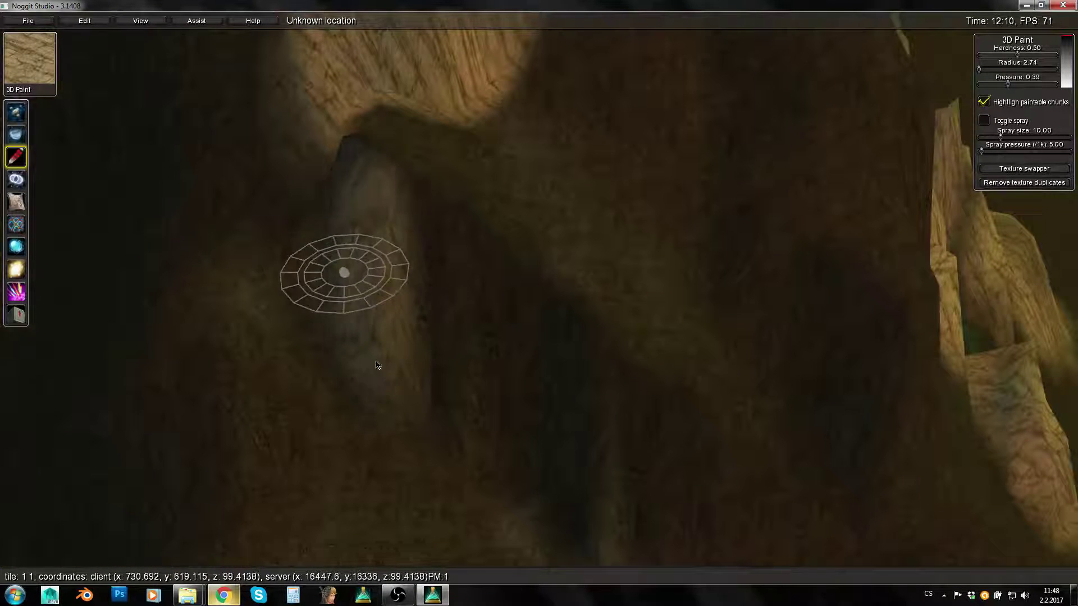
pyautogui.moveTo(452, 242)
pyautogui.keyDown('shift'); pyautogui.mouseDown()
pyautogui.moveTo(501, 415)
pyautogui.moveTo(476, 386)
pyautogui.moveTo(500, 449)
pyautogui.mouseUp(); pyautogui.keyUp('shift')
pyautogui.press('s')
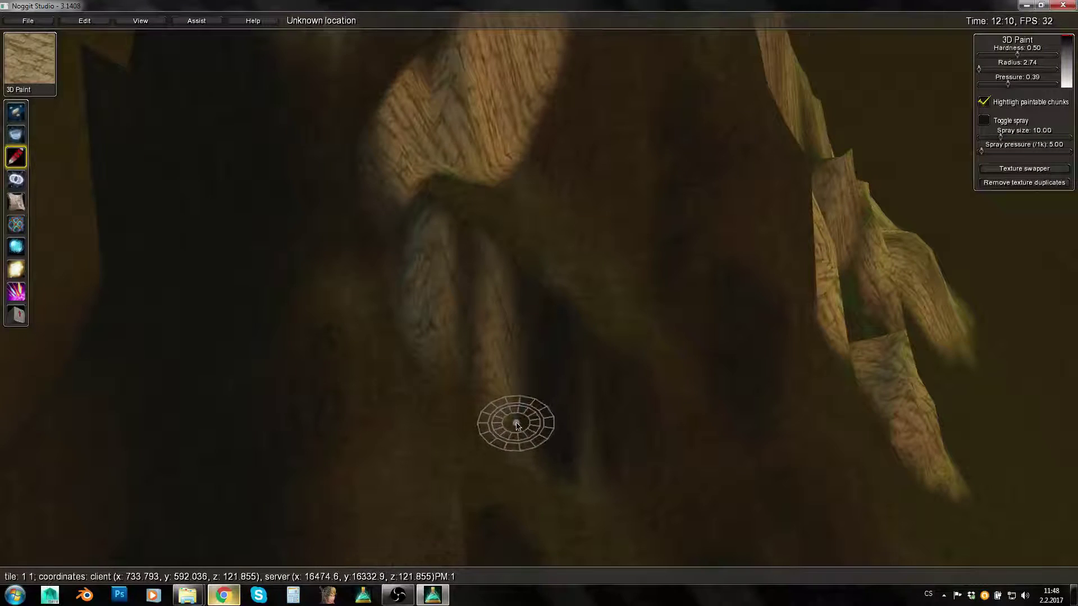
pyautogui.press('s')
pyautogui.press('w')
pyautogui.keyDown('shift'); pyautogui.moveTo(552, 338); pyautogui.dragTo(581, 487); pyautogui.keyUp('shift')
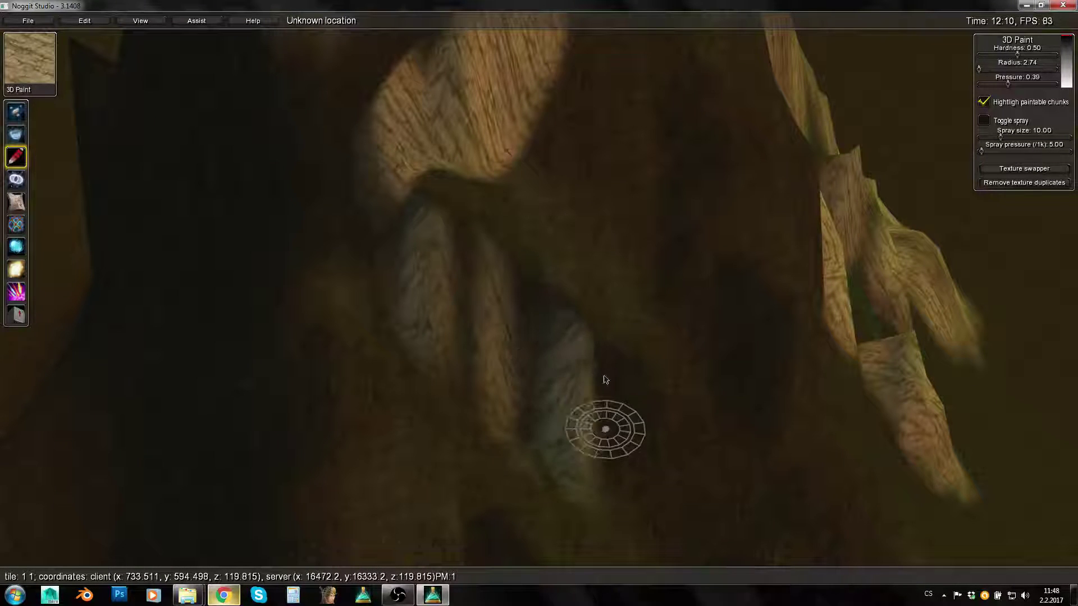
pyautogui.moveTo(605, 379)
pyautogui.keyDown('shift'); pyautogui.mouseDown()
pyautogui.moveTo(642, 428)
pyautogui.moveTo(671, 438)
pyautogui.mouseUp(); pyautogui.keyUp('shift')
pyautogui.press('d')
pyautogui.moveTo(553, 290)
pyautogui.keyDown('shift'); pyautogui.mouseDown()
pyautogui.moveTo(550, 299)
pyautogui.moveTo(540, 264)
pyautogui.moveTo(590, 334)
pyautogui.moveTo(632, 426)
pyautogui.mouseUp(); pyautogui.keyUp('shift')
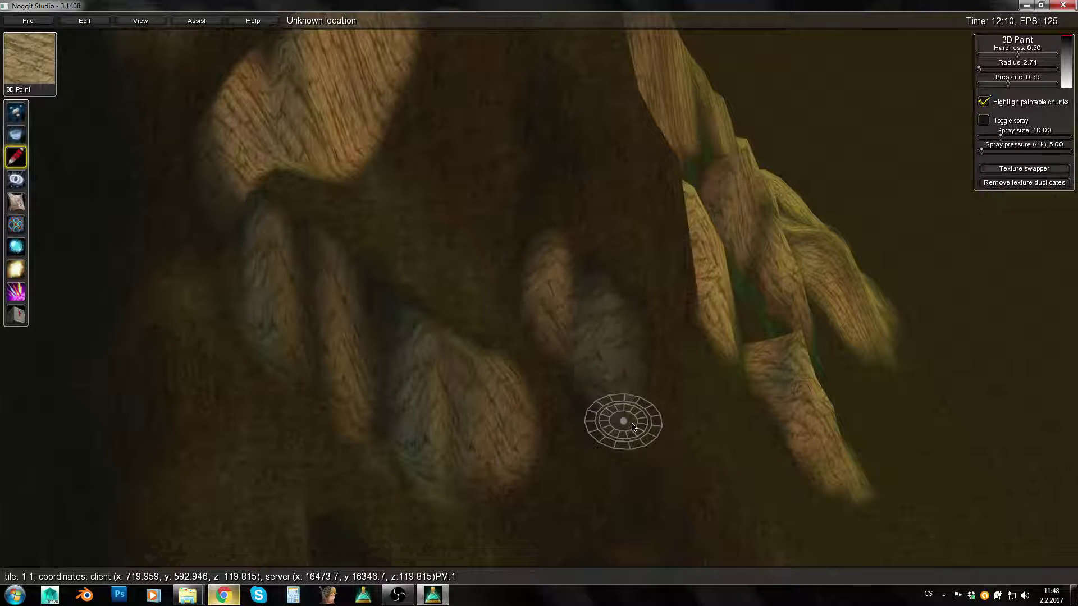
# Paint a broad rock face below the ledge on the brown slope beside the stretched rock
pyautogui.press('d')
pyautogui.moveTo(640, 426); pyautogui.dragTo(527, 423, button='right')
pyautogui.press('w')
pyautogui.press('d')
pyautogui.moveTo(678, 387); pyautogui.dragTo(450, 399, button='right')
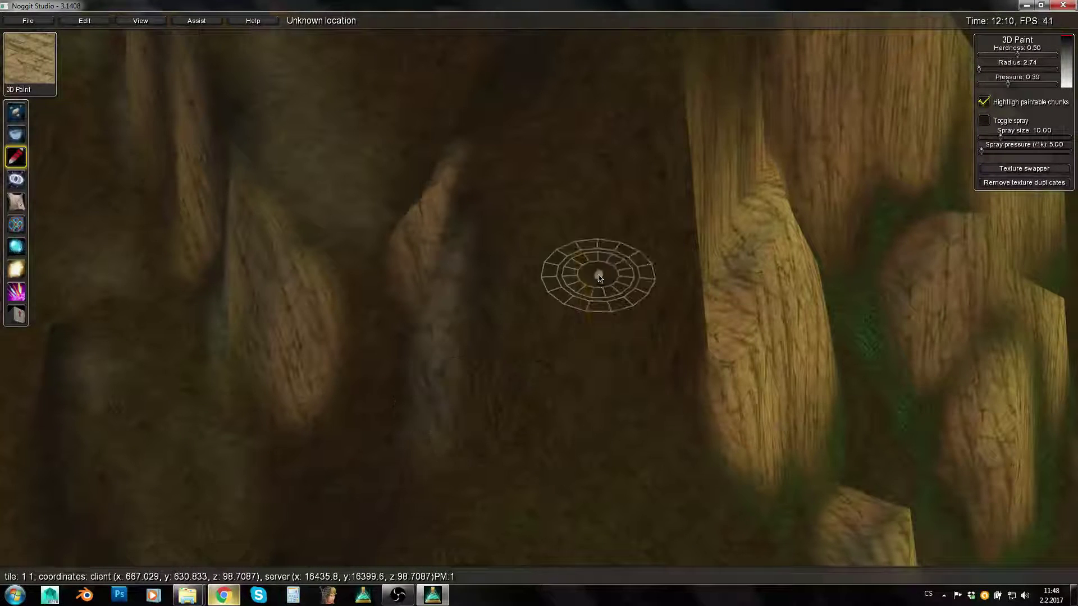
pyautogui.moveTo(599, 278)
pyautogui.keyDown('shift'); pyautogui.mouseDown()
pyautogui.moveTo(579, 441)
pyautogui.moveTo(548, 387)
pyautogui.moveTo(471, 393)
pyautogui.mouseUp(); pyautogui.keyUp('shift')
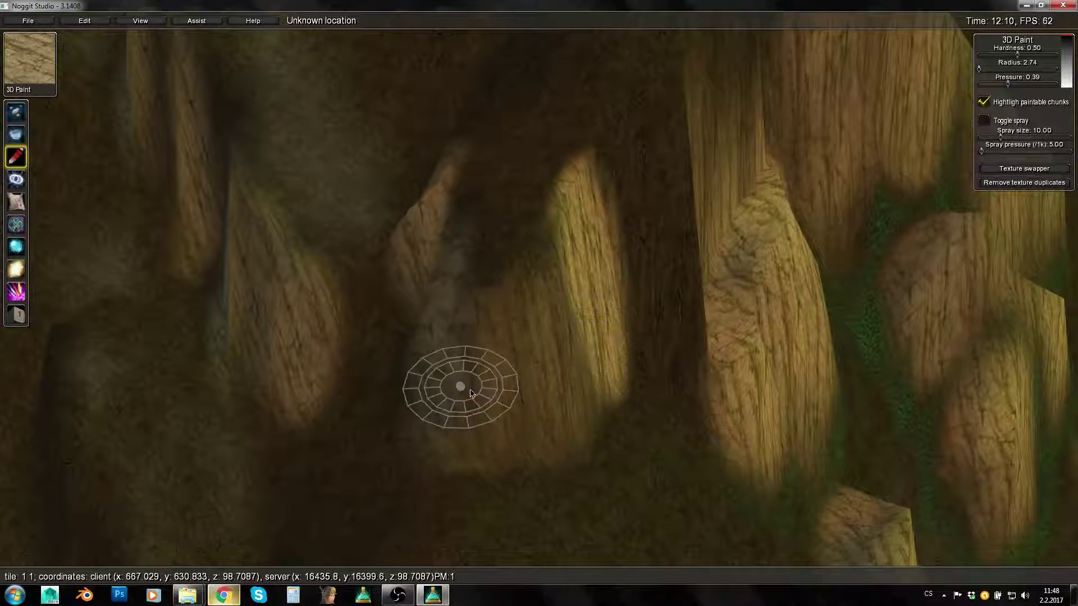
pyautogui.press('d')
pyautogui.moveTo(565, 399); pyautogui.dragTo(481, 403, button='right')
pyautogui.moveTo(522, 367)
pyautogui.keyDown('shift'); pyautogui.mouseDown()
pyautogui.moveTo(495, 341)
pyautogui.moveTo(526, 343)
pyautogui.mouseUp(); pyautogui.keyUp('shift')
pyautogui.keyDown('shift'); pyautogui.moveTo(439, 359); pyautogui.dragTo(434, 344); pyautogui.keyUp('shift')
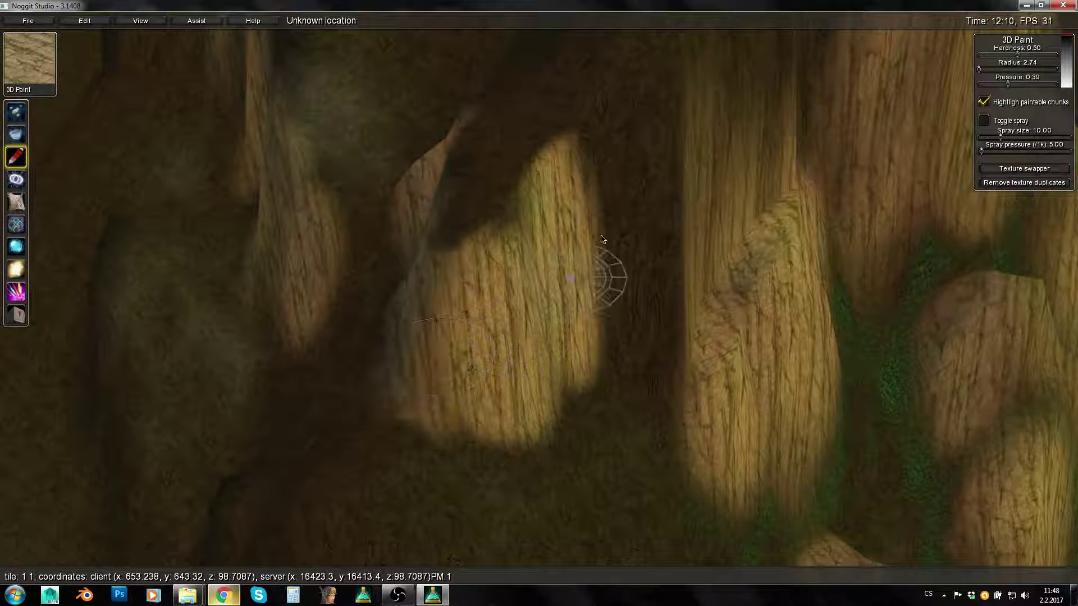
# Extend the rock texture across the brown gap to join the new rock face with the existing stretched rocks
pyautogui.moveTo(607, 275)
pyautogui.keyDown('shift'); pyautogui.mouseDown()
pyautogui.moveTo(638, 223)
pyautogui.moveTo(676, 275)
pyautogui.mouseUp(); pyautogui.keyUp('shift')
pyautogui.press('s')
pyautogui.moveTo(749, 323); pyautogui.dragTo(720, 334, button='right')
pyautogui.moveTo(780, 338)
pyautogui.keyDown('shift'); pyautogui.mouseDown()
pyautogui.moveTo(880, 257)
pyautogui.moveTo(928, 238)
pyautogui.mouseUp(); pyautogui.keyUp('shift')
pyautogui.press('s')
pyautogui.press('d')
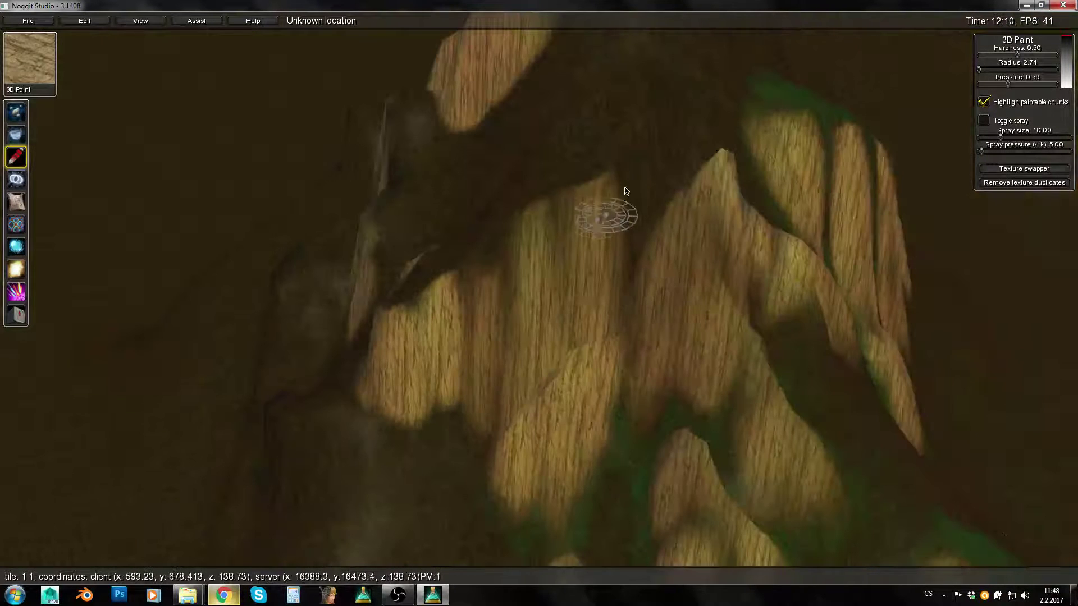
pyautogui.moveTo(626, 191)
pyautogui.keyDown('shift'); pyautogui.mouseDown()
pyautogui.moveTo(682, 138)
pyautogui.moveTo(651, 174)
pyautogui.moveTo(665, 186)
pyautogui.mouseUp(); pyautogui.keyUp('shift')
pyautogui.press('s')
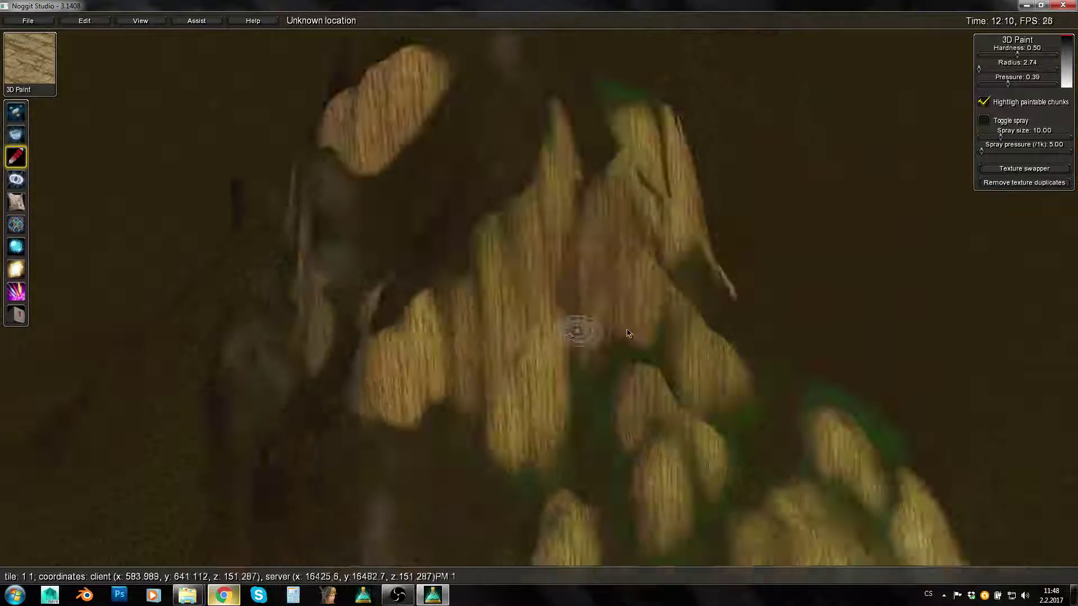
# Paint a diagonal row of four elongated rock patches along the edge of the lower ledge
pyautogui.press('w')
pyautogui.moveTo(380, 327); pyautogui.dragTo(629, 345, button='right')
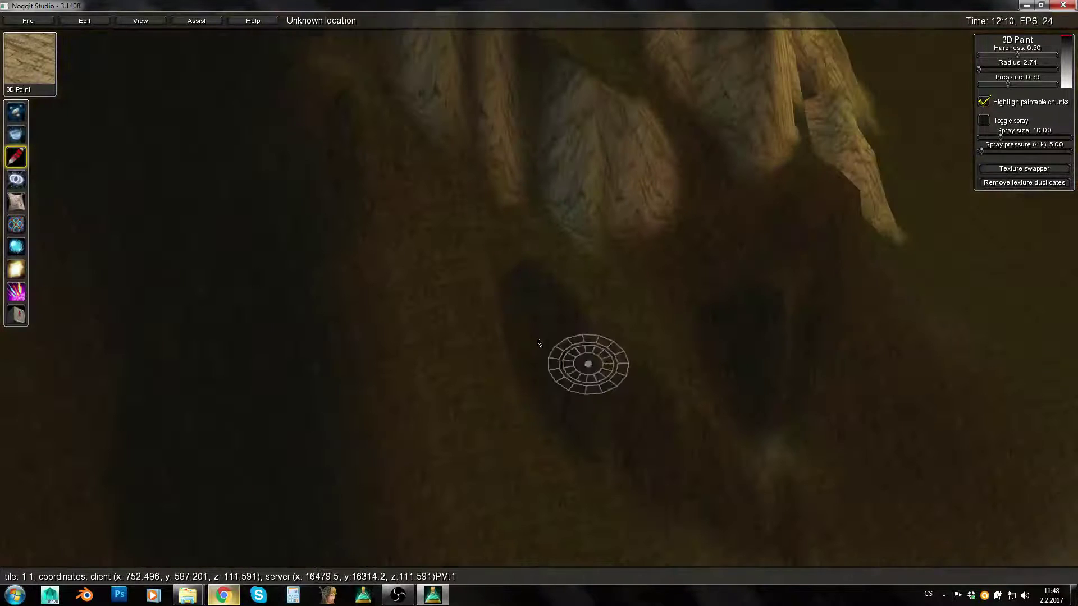
pyautogui.moveTo(537, 341)
pyautogui.keyDown('shift'); pyautogui.mouseDown()
pyautogui.moveTo(533, 320)
pyautogui.moveTo(596, 422)
pyautogui.mouseUp(); pyautogui.keyUp('shift')
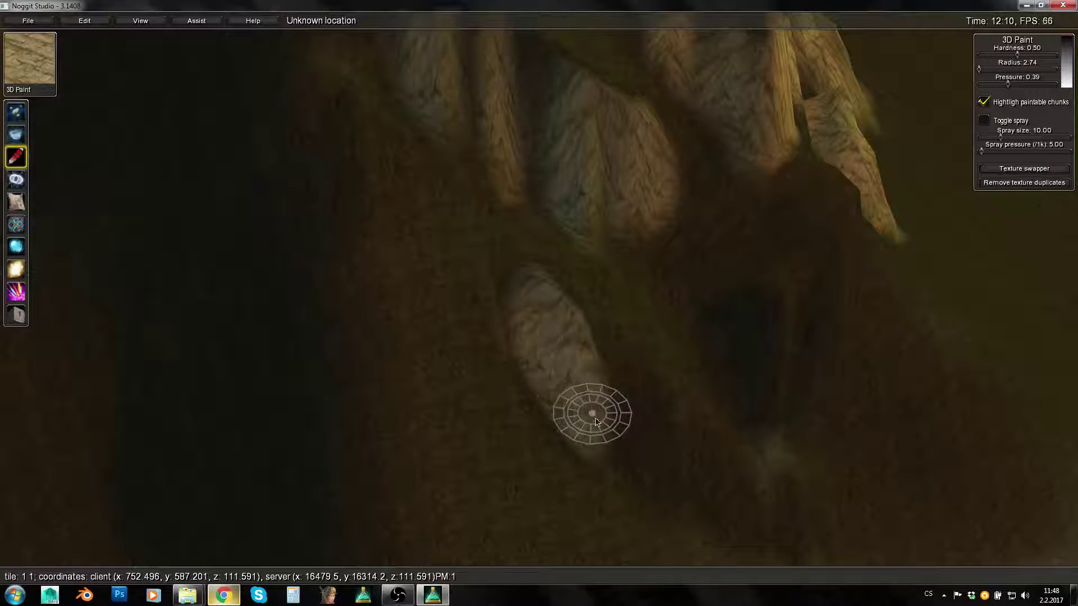
pyautogui.press('d')
pyautogui.moveTo(471, 269)
pyautogui.keyDown('shift'); pyautogui.mouseDown()
pyautogui.moveTo(508, 348)
pyautogui.moveTo(575, 395)
pyautogui.moveTo(617, 457)
pyautogui.moveTo(691, 491)
pyautogui.mouseUp(); pyautogui.keyUp('shift')
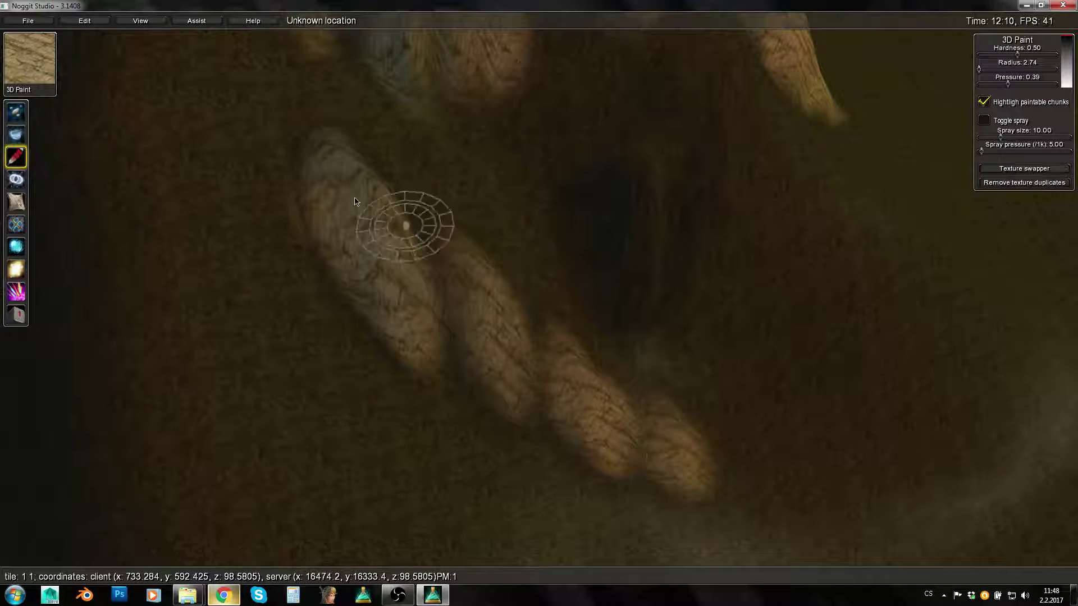
pyautogui.keyDown('shift'); pyautogui.moveTo(355, 202); pyautogui.dragTo(325, 209); pyautogui.keyUp('shift')
pyautogui.moveTo(312, 169)
pyautogui.keyDown('shift'); pyautogui.mouseDown()
pyautogui.moveTo(325, 207)
pyautogui.moveTo(369, 244)
pyautogui.moveTo(298, 220)
pyautogui.moveTo(316, 287)
pyautogui.mouseUp(); pyautogui.keyUp('shift')
# Paint two taller rock patches on the dark faces just above the diagonal row of rocks
pyautogui.press('2')
pyautogui.press('3')
pyautogui.moveTo(548, 258)
pyautogui.keyDown('shift'); pyautogui.mouseDown()
pyautogui.moveTo(611, 248)
pyautogui.moveTo(642, 281)
pyautogui.moveTo(590, 216)
pyautogui.mouseUp(); pyautogui.keyUp('shift')
pyautogui.press('d')
pyautogui.moveTo(612, 232); pyautogui.dragTo(513, 227, button='right')
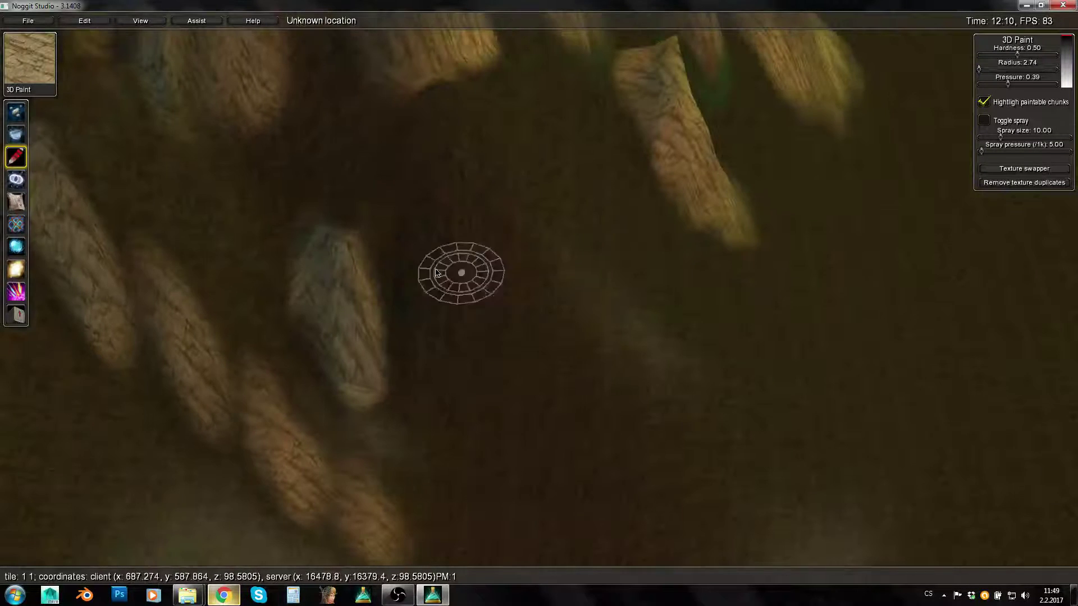
pyautogui.moveTo(436, 272)
pyautogui.keyDown('shift'); pyautogui.mouseDown()
pyautogui.moveTo(471, 225)
pyautogui.moveTo(457, 238)
pyautogui.moveTo(503, 217)
pyautogui.mouseUp(); pyautogui.keyUp('shift')
# Pick up the green grass texture from the slope and reduce the paint radius to 1.14
pyautogui.press('s')
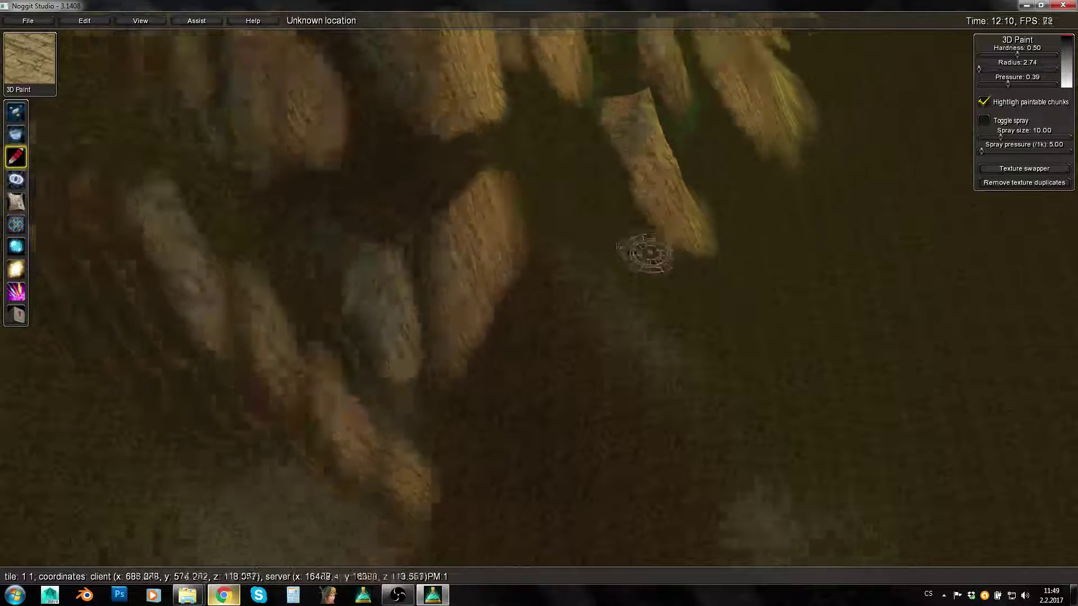
pyautogui.keyDown('ctrl'); pyautogui.click(655, 145); pyautogui.keyUp('ctrl')
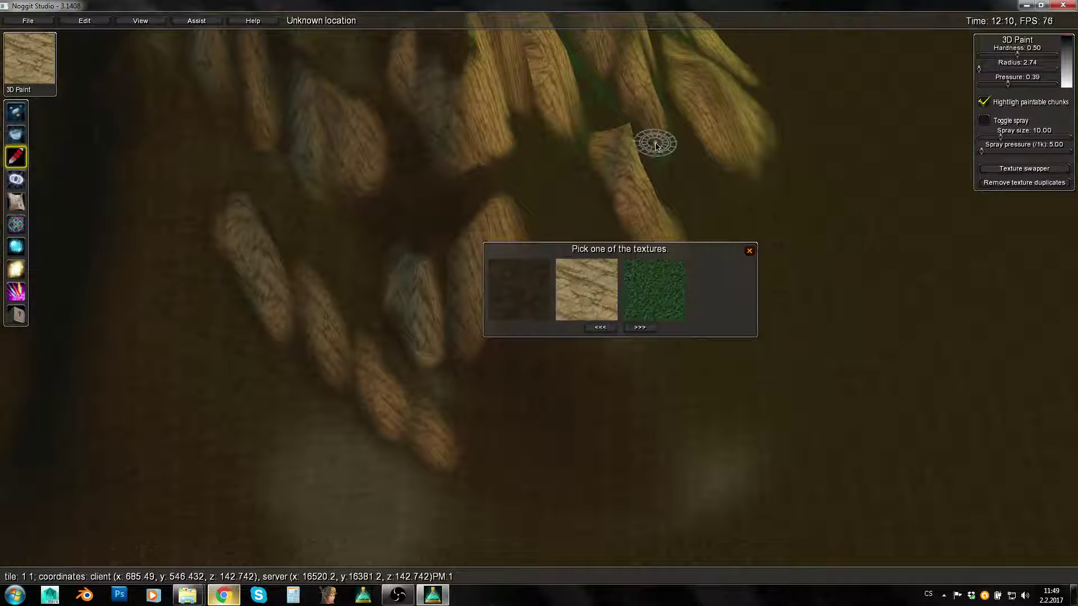
pyautogui.click(750, 251)
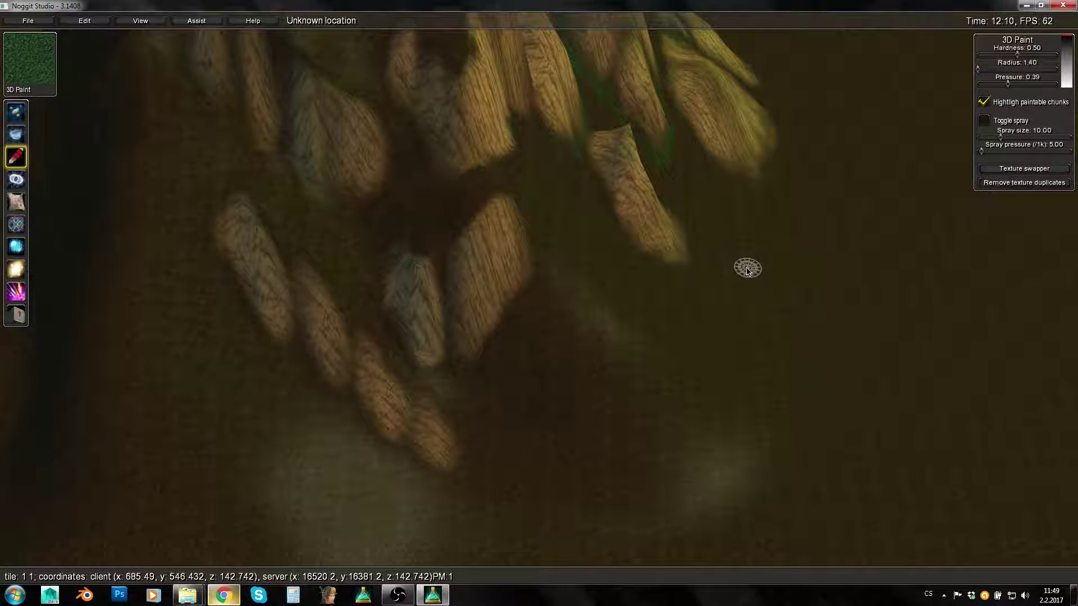
pyautogui.press('a')
pyautogui.press('w')
pyautogui.press('d')
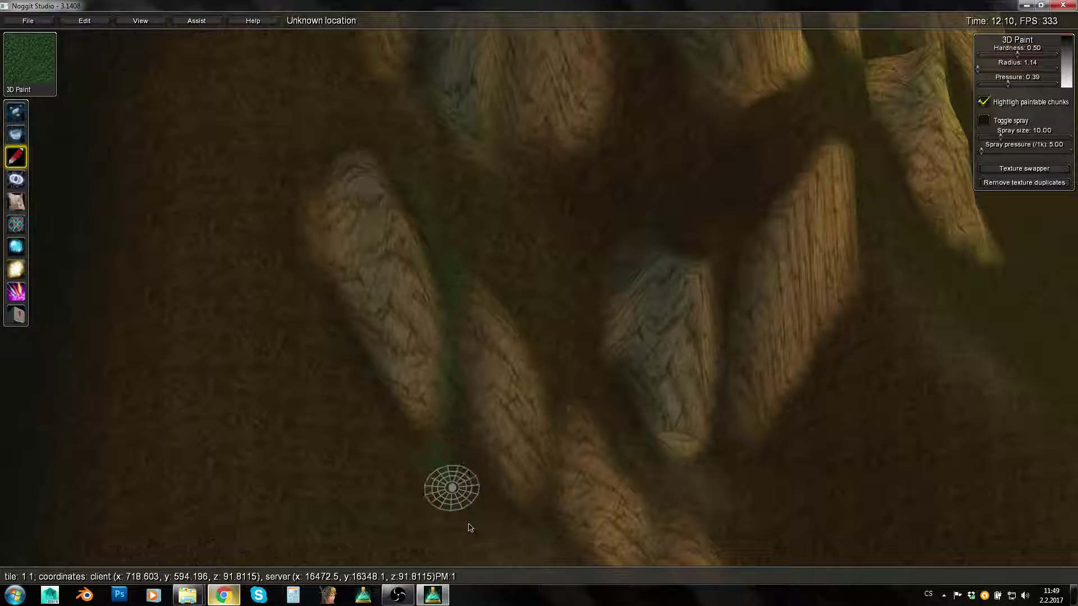
# Paint thin grass strips between and around the new rock patches along the lower ledge
pyautogui.press('w')
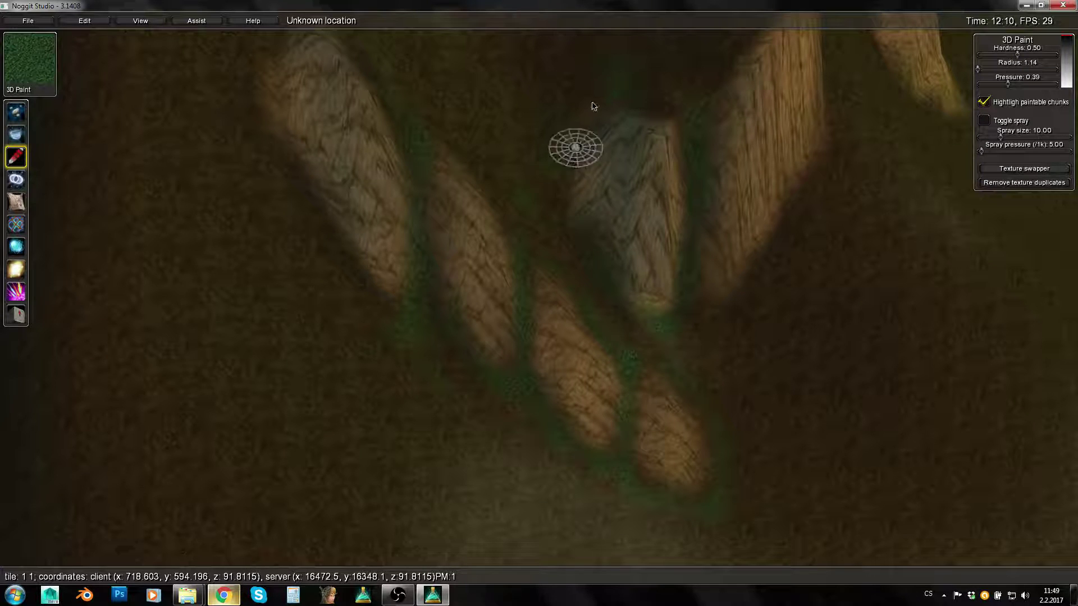
pyautogui.press('s')
pyautogui.moveTo(565, 184); pyautogui.dragTo(388, 179, button='right')
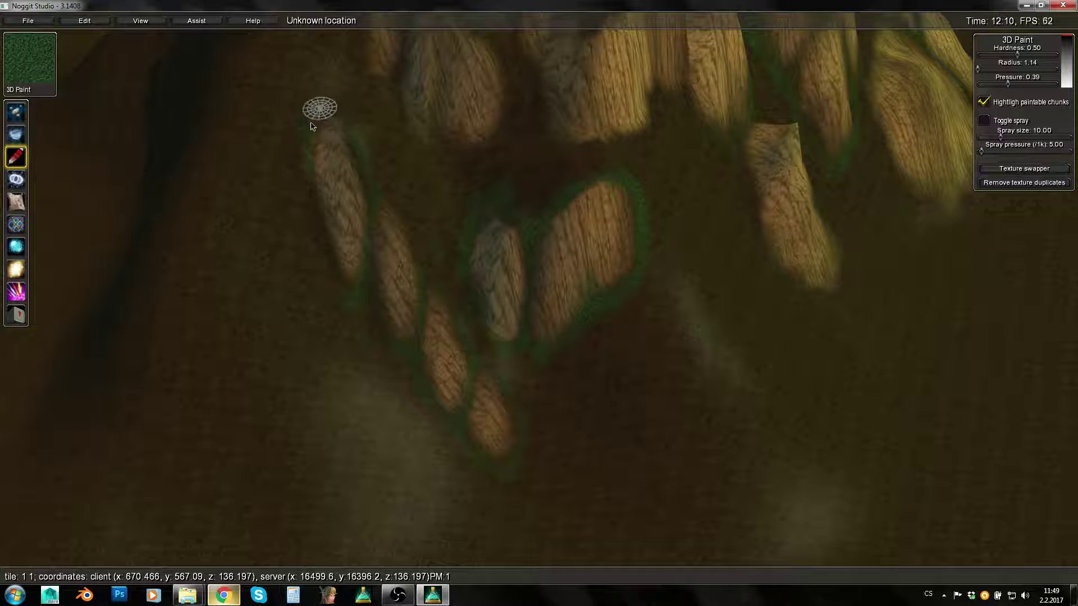
pyautogui.moveTo(329, 255)
pyautogui.keyDown('shift'); pyautogui.mouseDown()
pyautogui.moveTo(344, 291)
pyautogui.moveTo(327, 236)
pyautogui.mouseUp(); pyautogui.keyUp('shift')
# Examine the painted rocks and grass on the mountain from several sides and distances
pyautogui.press('s')
pyautogui.moveTo(327, 236)
pyautogui.mouseDown(button='right')
pyautogui.moveTo(578, 288)
pyautogui.moveTo(279, 387)
pyautogui.moveTo(236, 390)
pyautogui.mouseUp(button='right')
pyautogui.press('s')
pyautogui.press('d')
pyautogui.moveTo(630, 308); pyautogui.dragTo(443, 305, button='right')
pyautogui.press('d')
pyautogui.moveTo(723, 318)
pyautogui.mouseDown(button='right')
pyautogui.moveTo(621, 241)
pyautogui.moveTo(298, 286)
pyautogui.mouseUp(button='right')
pyautogui.press('w')
pyautogui.press('s')
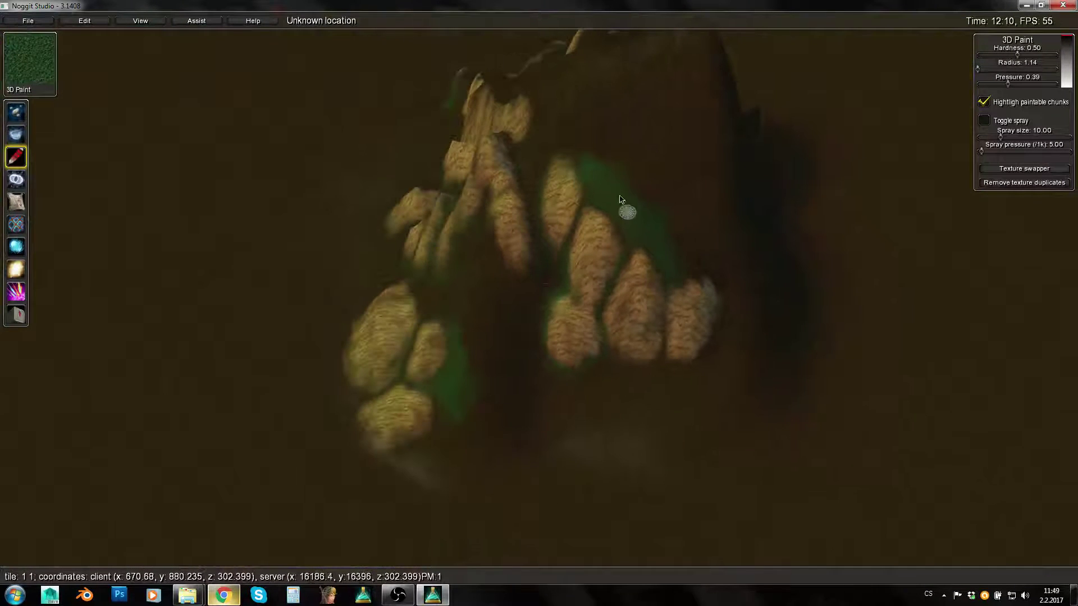
pyautogui.moveTo(473, 239); pyautogui.dragTo(706, 209, button='right')
pyautogui.press('a')
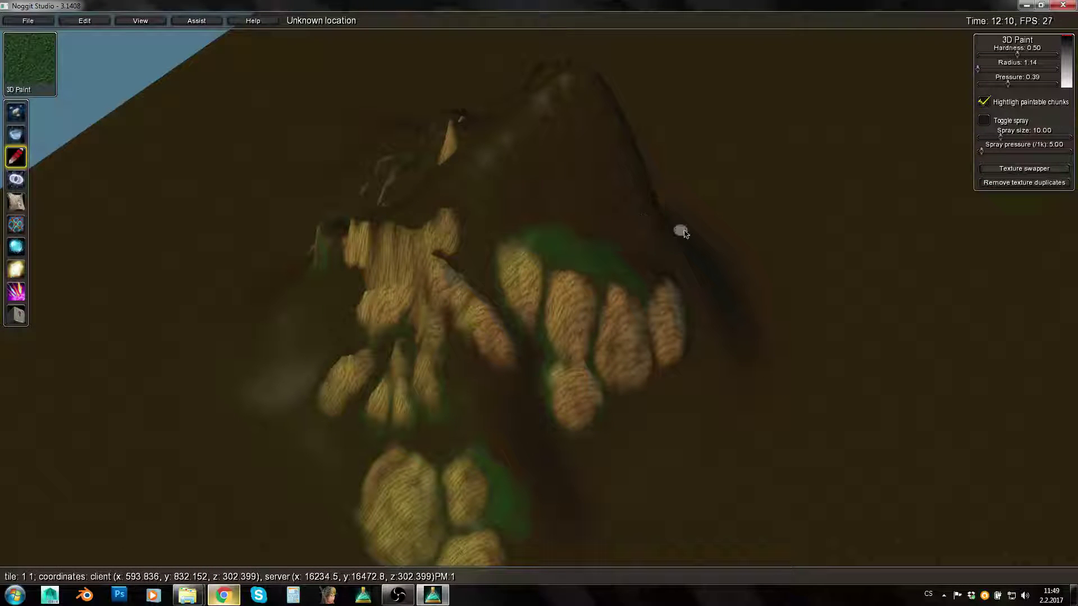
pyautogui.press('d')
pyautogui.moveTo(784, 247); pyautogui.dragTo(532, 216, button='right')
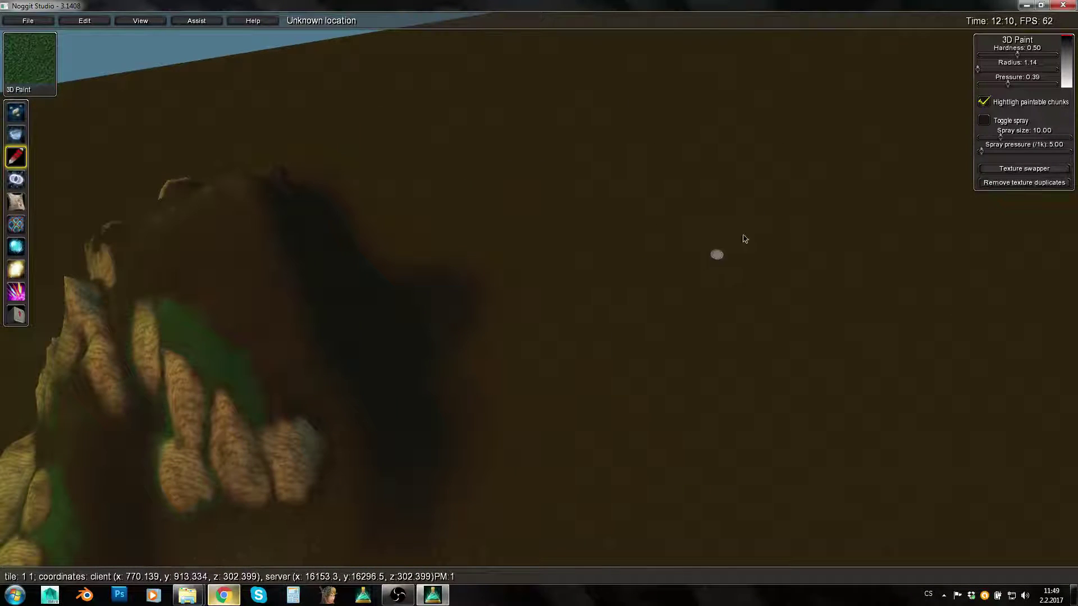
pyautogui.moveTo(585, 412); pyautogui.dragTo(427, 231, button='right')
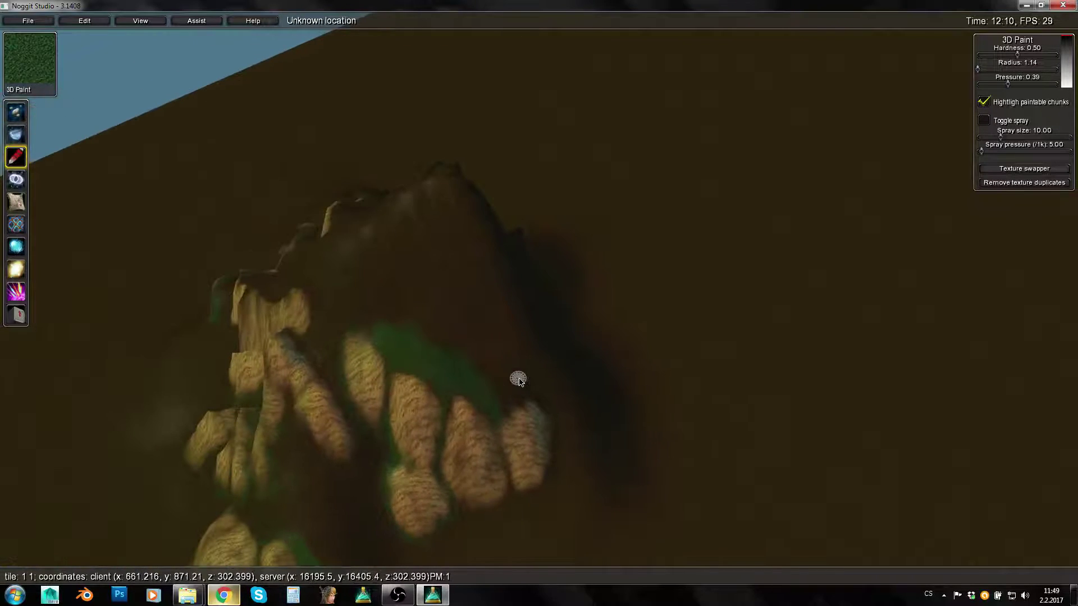
# Check the map tile overview and look over the whole mountain, including its shaded side
pyautogui.press('m')
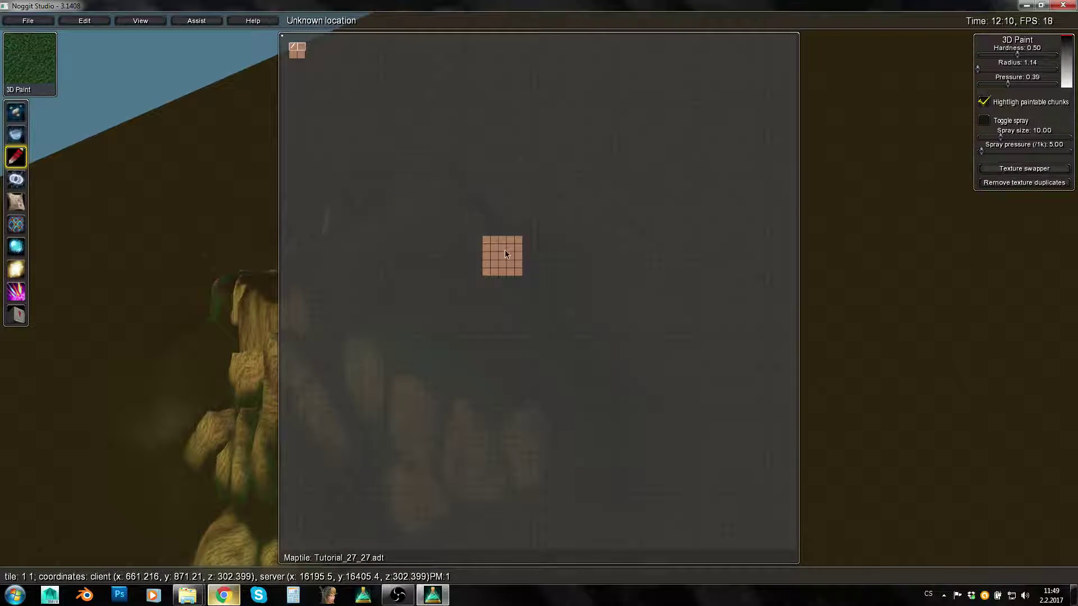
pyautogui.press('m')
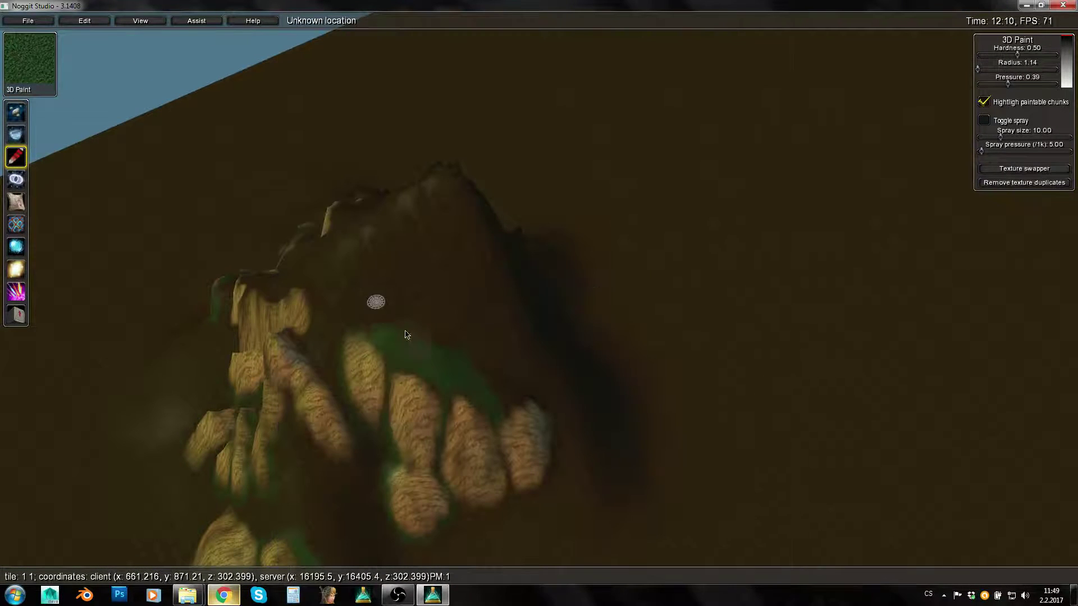
pyautogui.press('a')
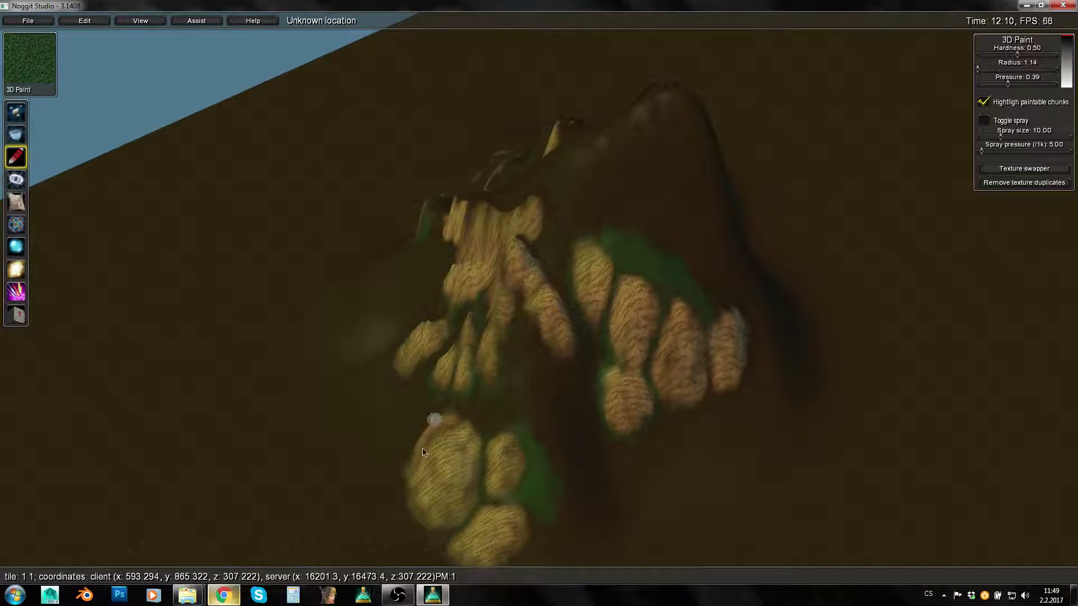
pyautogui.press('w')
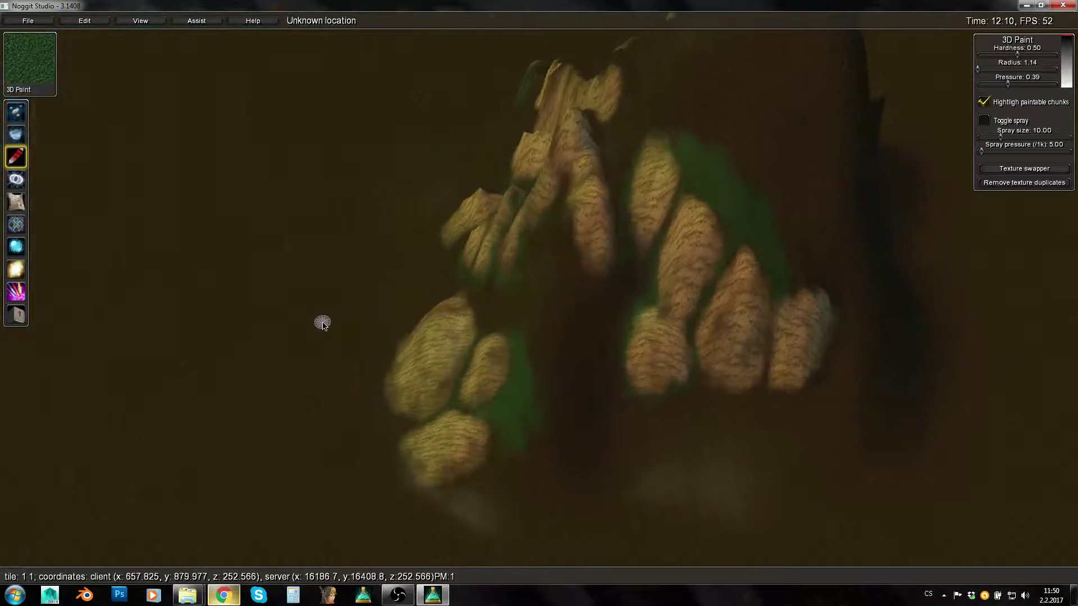
pyautogui.moveTo(323, 324); pyautogui.dragTo(505, 243, button='right')
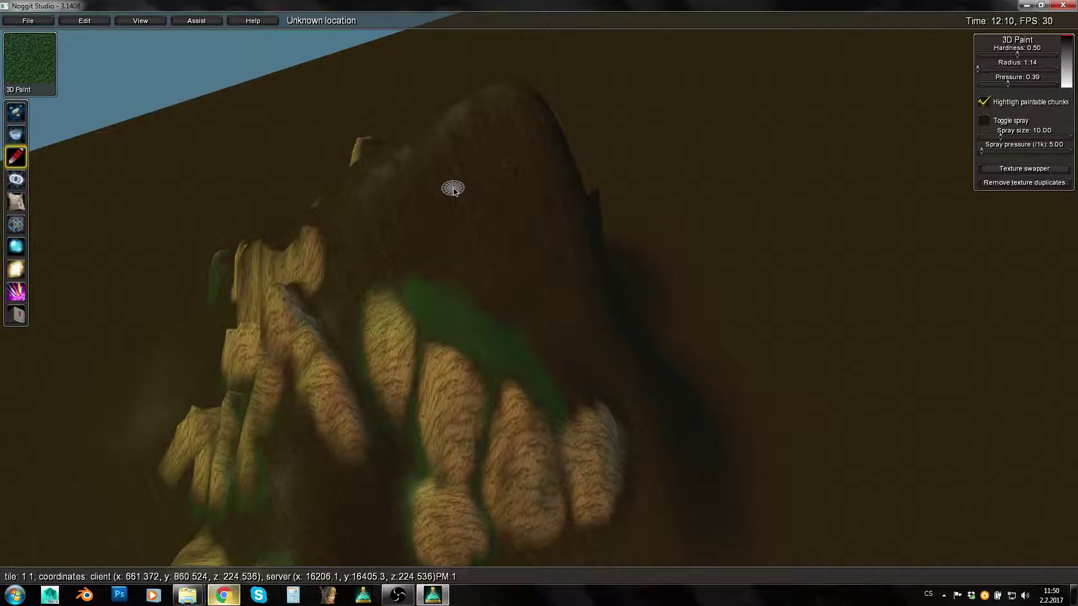
pyautogui.press('a')
pyautogui.moveTo(454, 191); pyautogui.dragTo(528, 241, button='right')
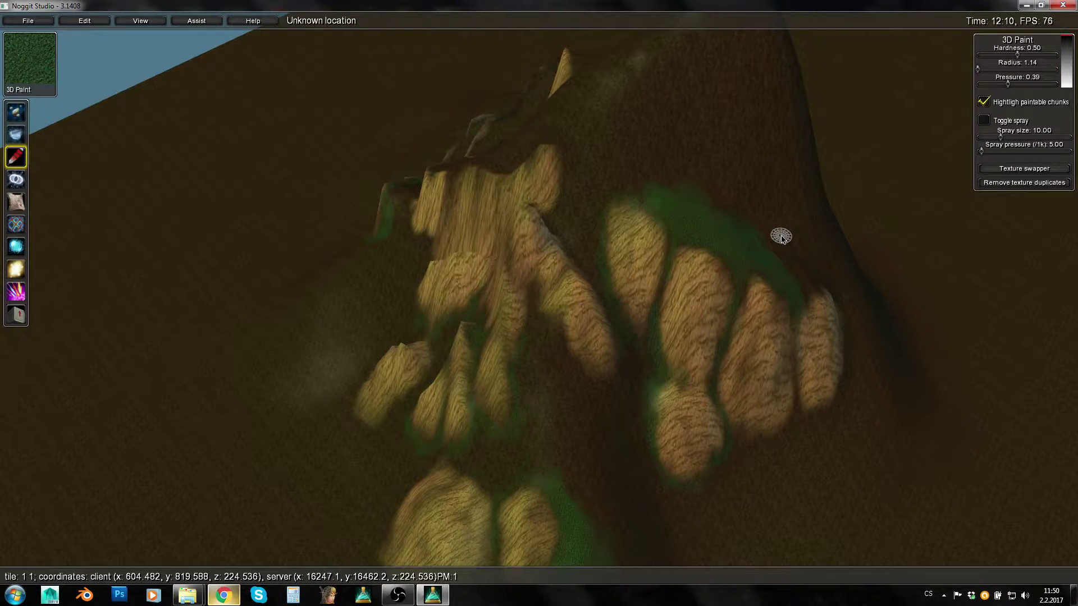
pyautogui.press('s')
pyautogui.moveTo(902, 283); pyautogui.dragTo(474, 308, button='right')
pyautogui.press('d')
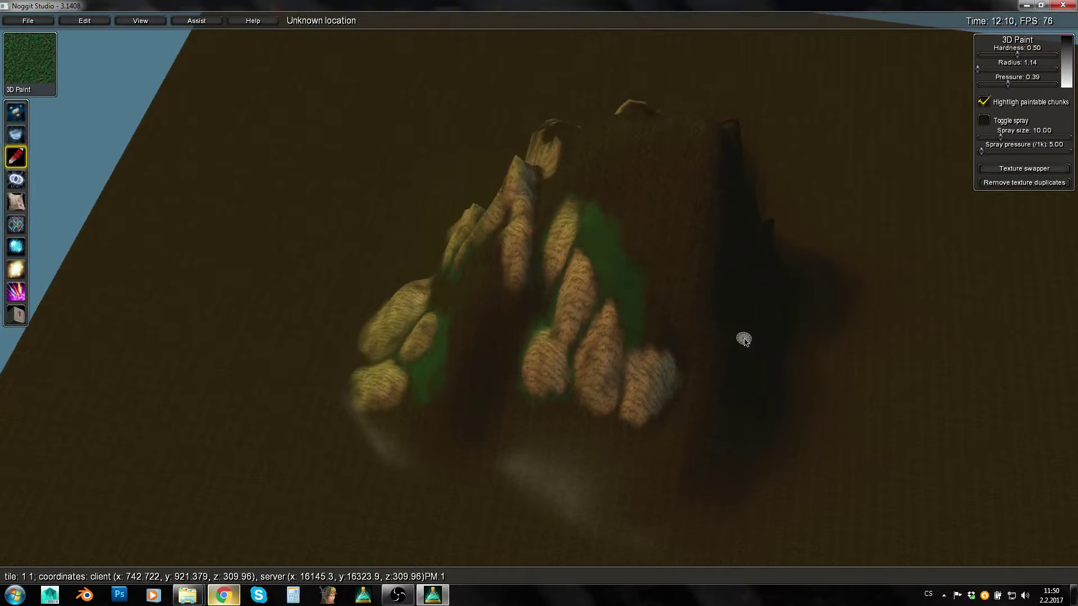
pyautogui.moveTo(583, 362); pyautogui.dragTo(712, 353, button='right')
pyautogui.press('a')
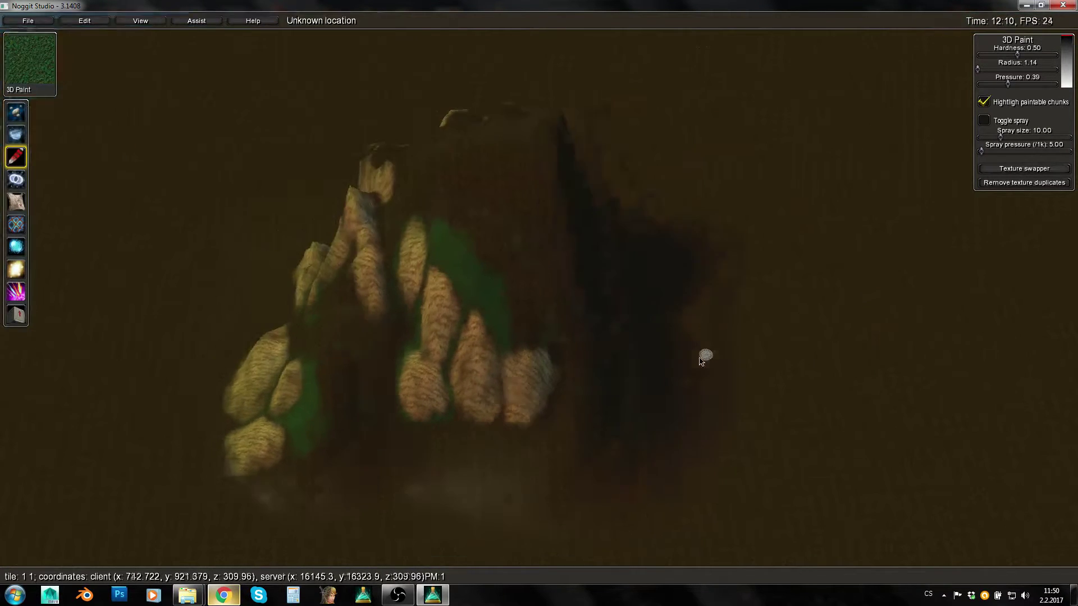